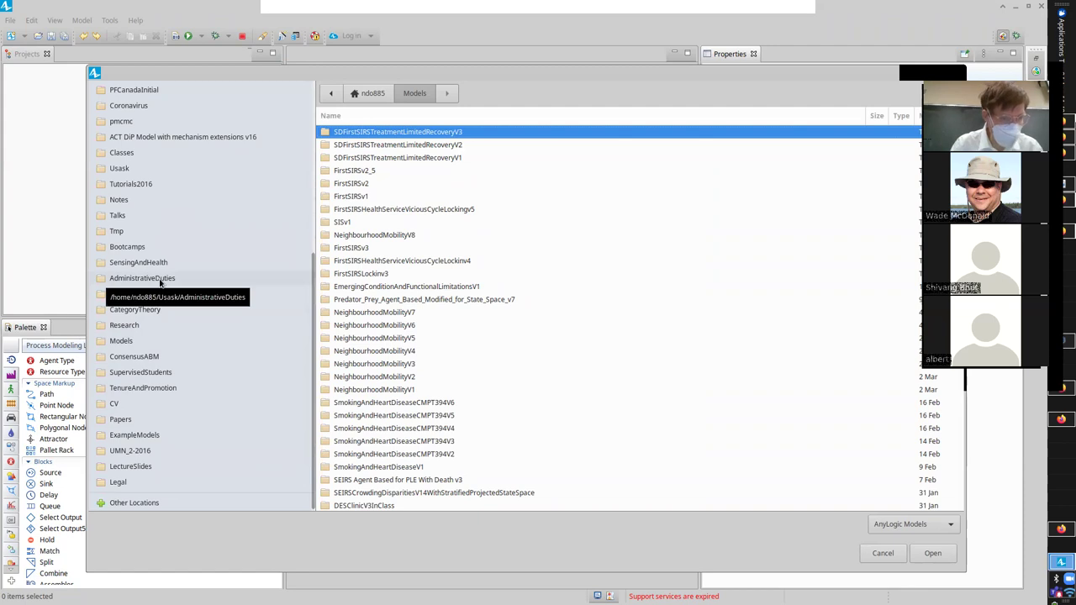
Open MultiClinicSISHybridSaturationEffectsAndLockinV3's .alp file from ConsensusABM > ExampleModels > AnyLogic8Examples > HybridModels
{"action": "left_click", "coordinate": [161, 358]}
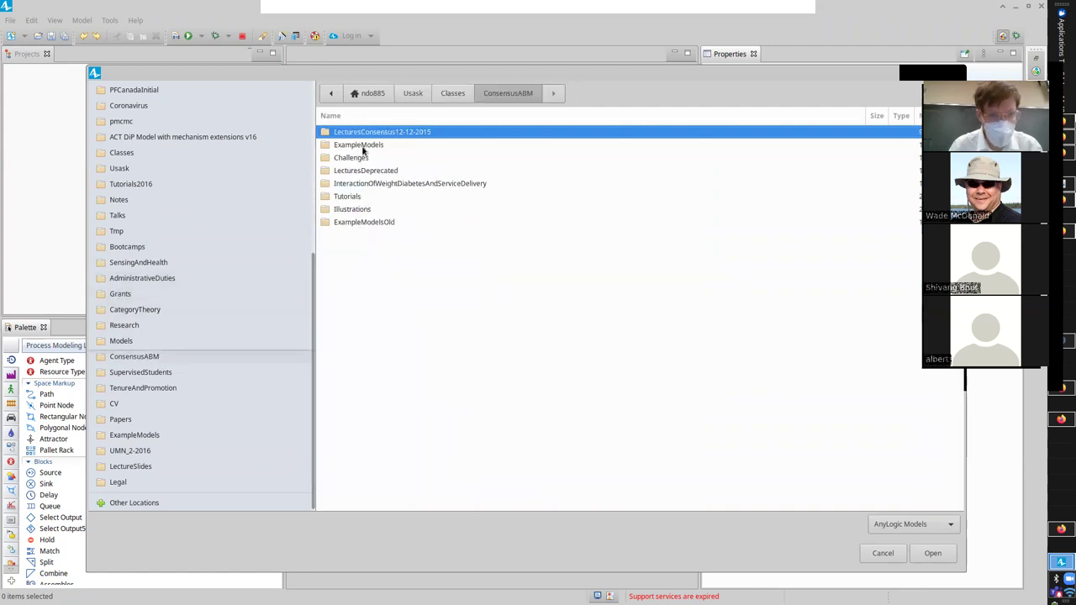
{"action": "double_click", "coordinate": [361, 146]}
{"action": "double_click", "coordinate": [355, 134]}
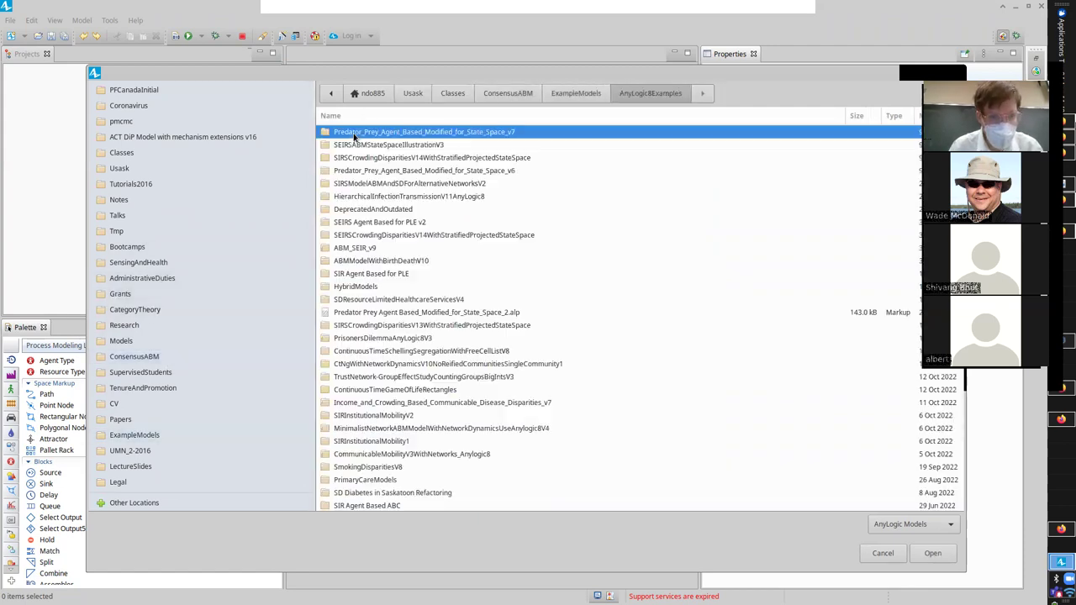
{"action": "left_click", "coordinate": [368, 288]}
{"action": "double_click", "coordinate": [368, 289]}
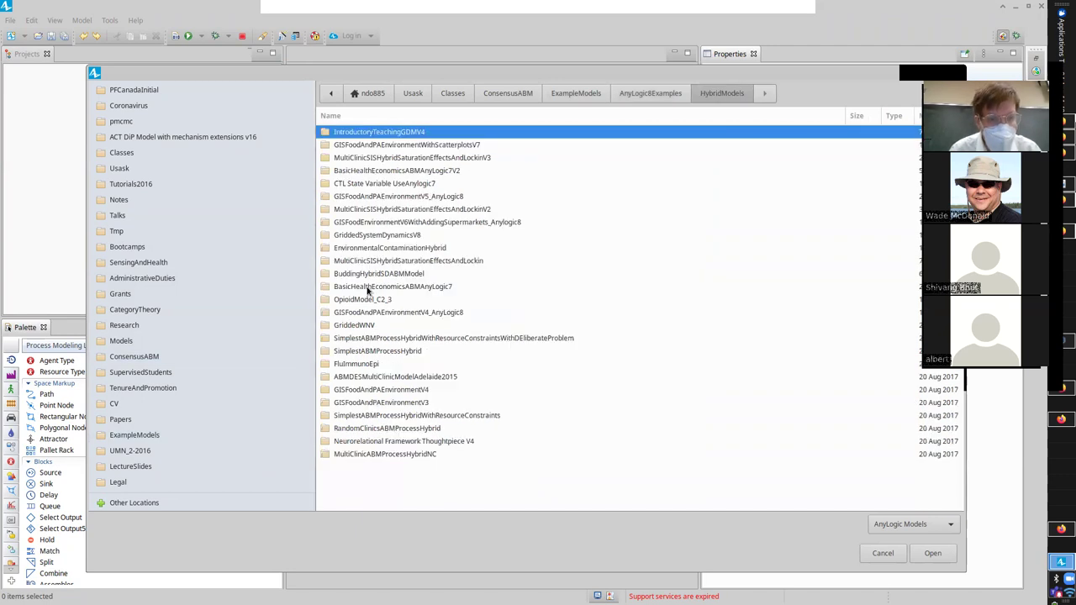
{"action": "left_click", "coordinate": [360, 210]}
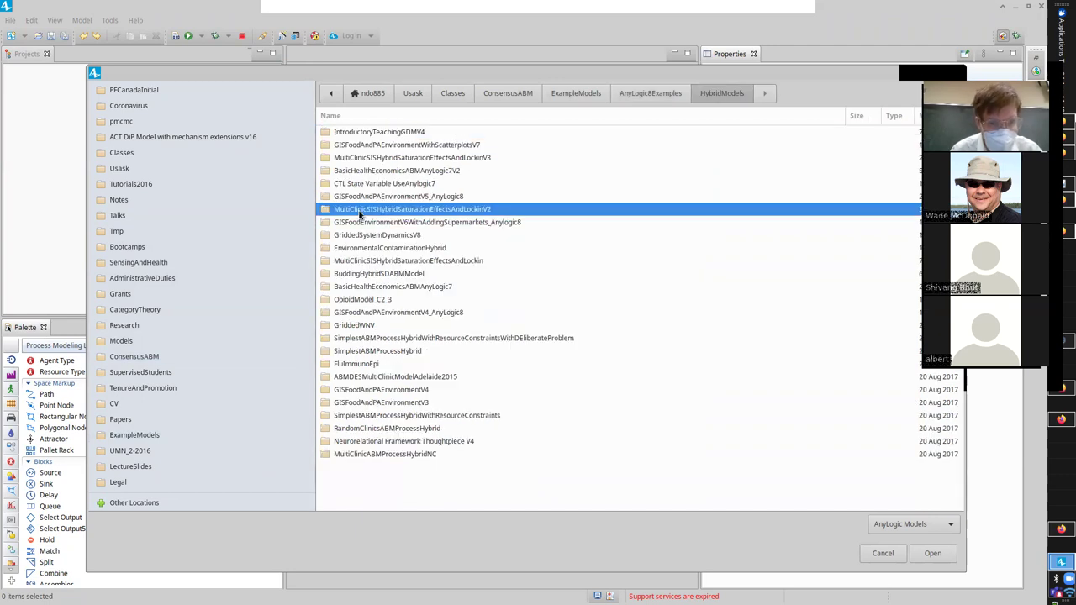
{"action": "double_click", "coordinate": [380, 157]}
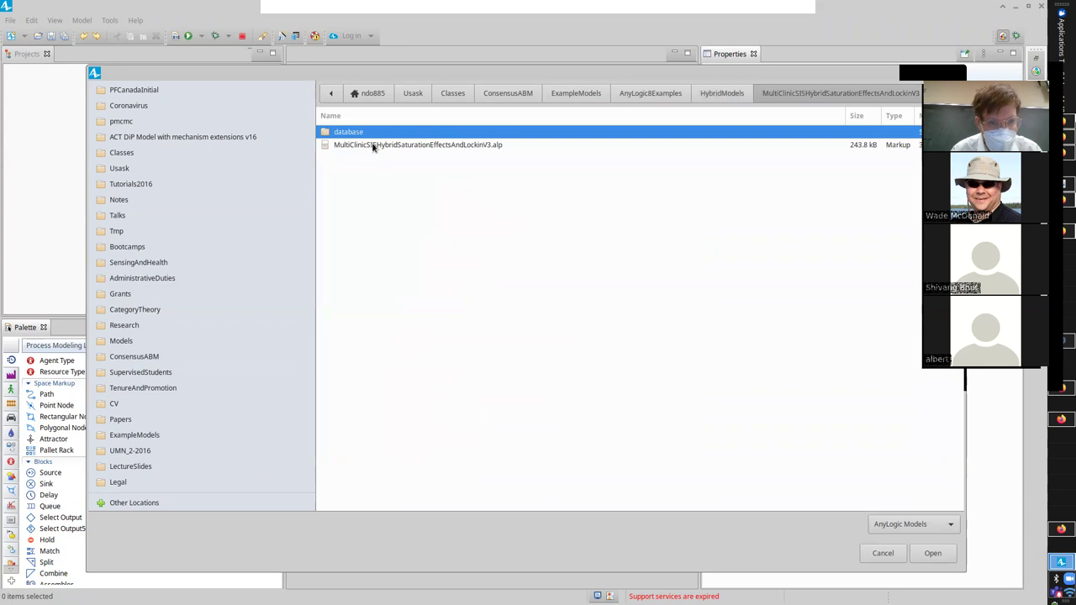
{"action": "left_click", "coordinate": [373, 146]}
{"action": "double_click", "coordinate": [374, 146]}
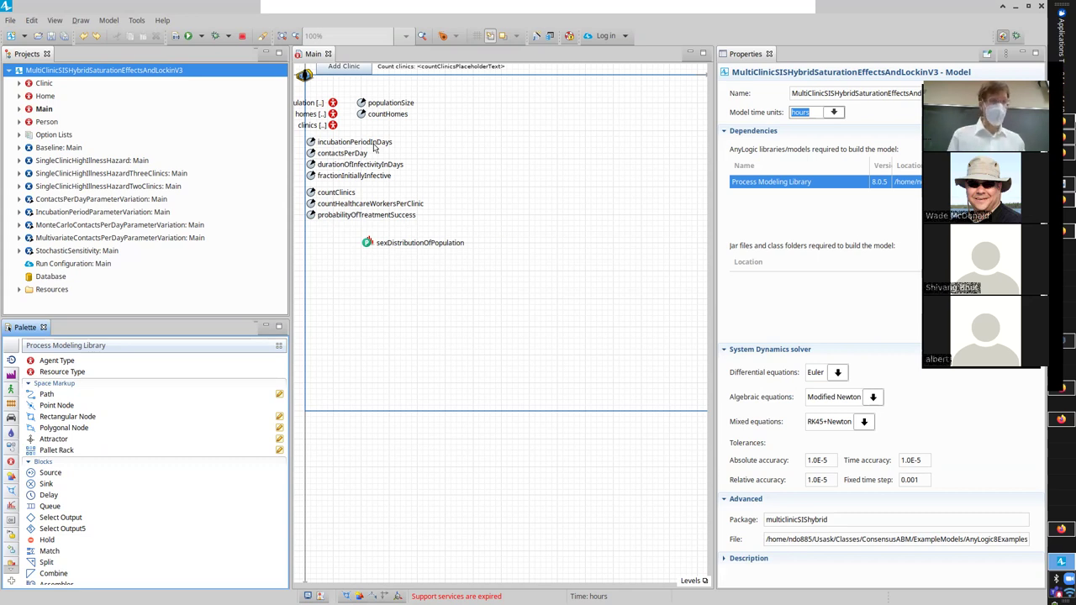
Select the Baseline: Main experiment, then open the Person agent's statechart diagram
{"action": "left_click", "coordinate": [61, 151]}
{"action": "right_click", "coordinate": [61, 152]}
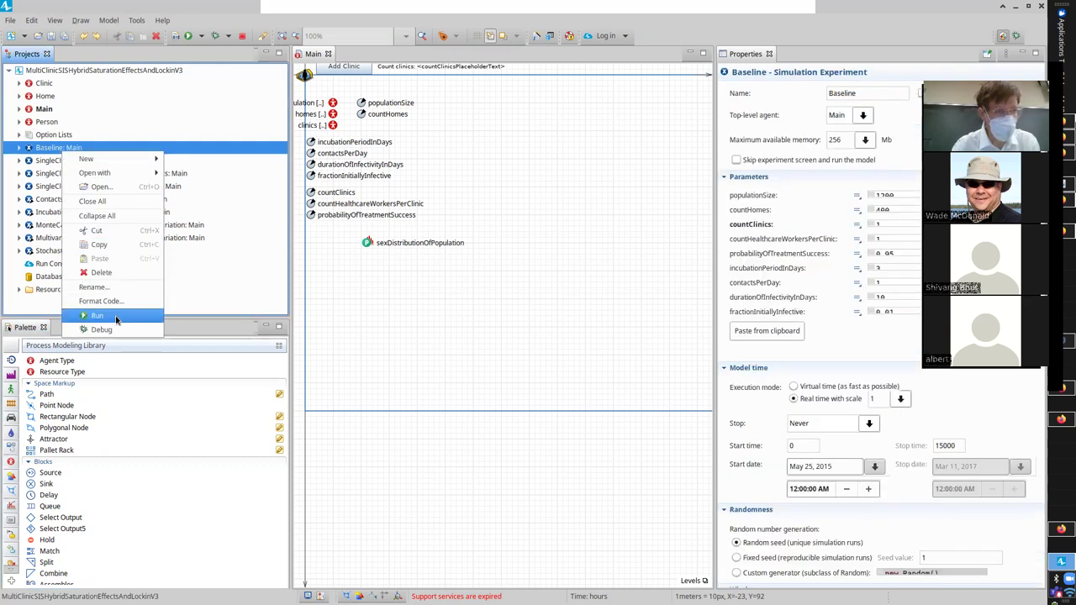
{"action": "left_click", "coordinate": [37, 123]}
{"action": "left_click", "coordinate": [40, 123]}
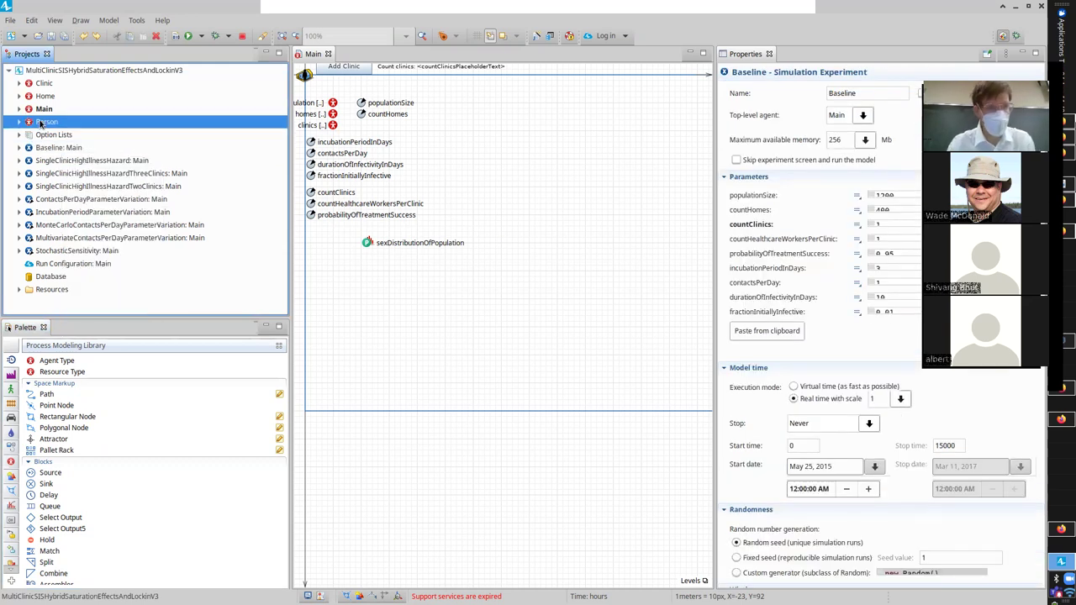
{"action": "double_click", "coordinate": [40, 122]}
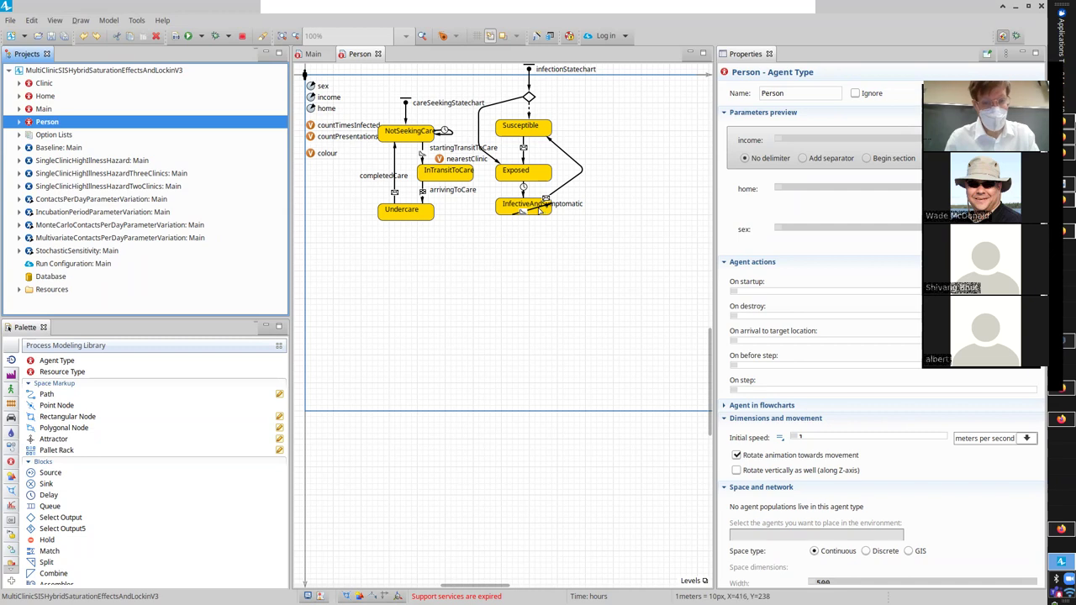
Review transition2 and startingTransitToCare rates and action code, then open the Clinic flowchart
{"action": "left_click", "coordinate": [522, 211]}
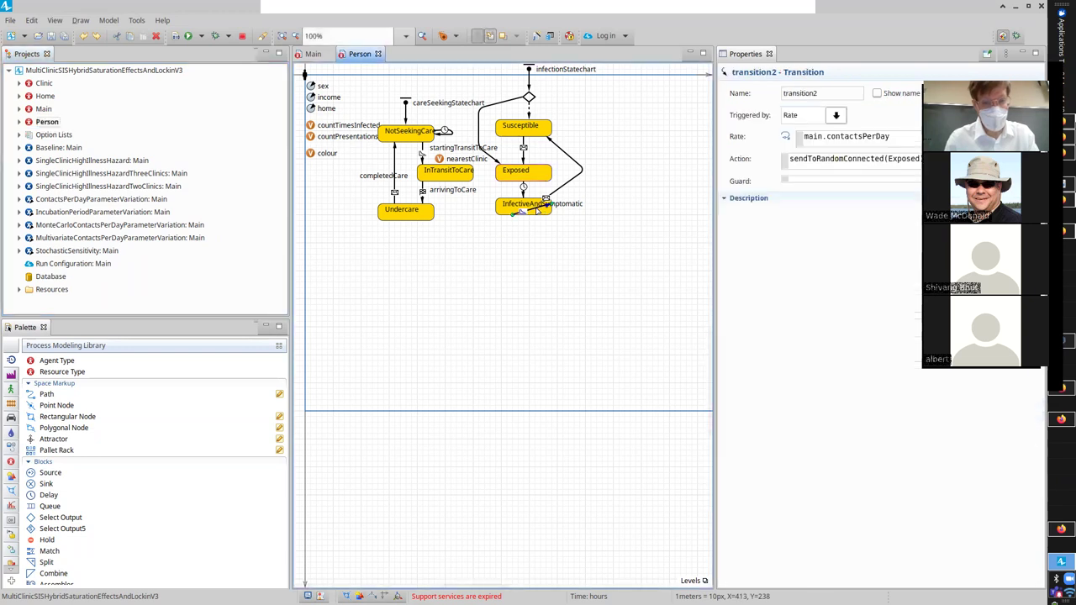
{"action": "left_click", "coordinate": [422, 153]}
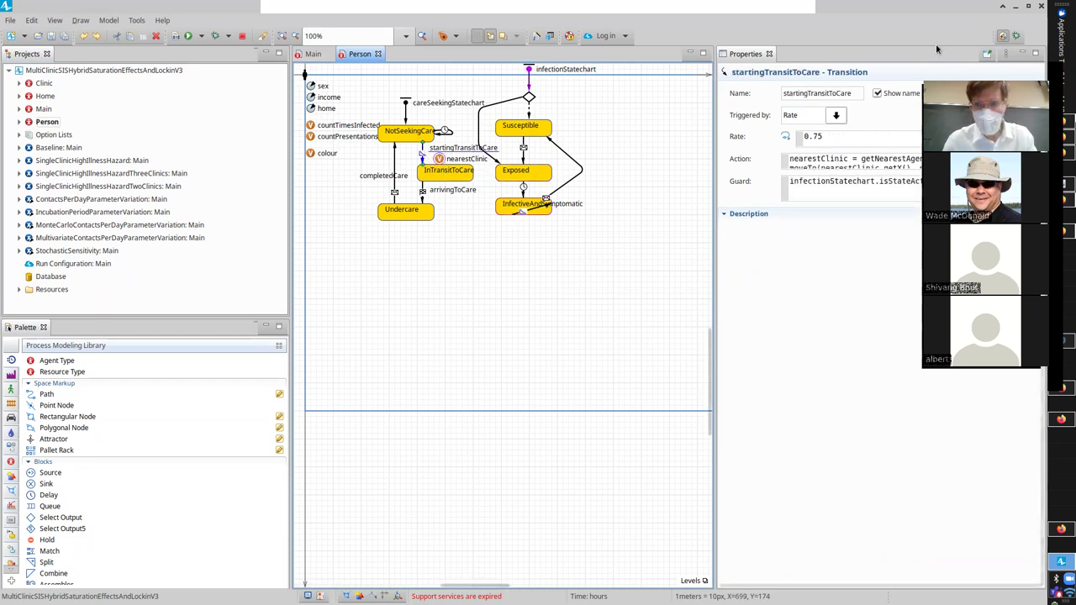
{"action": "left_click", "coordinate": [912, 159]}
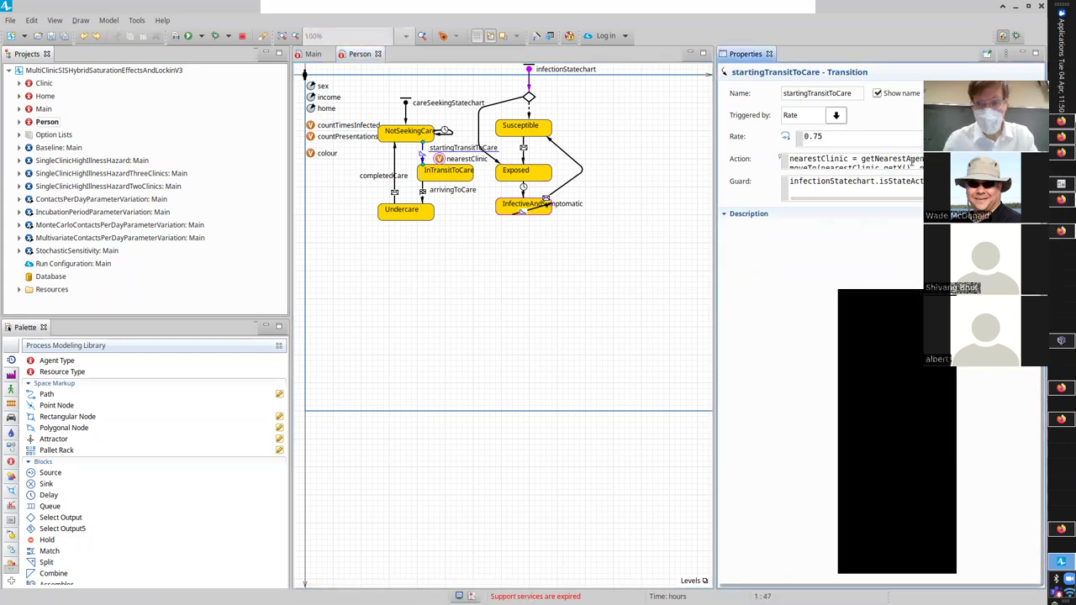
{"action": "key", "text": "Down"}
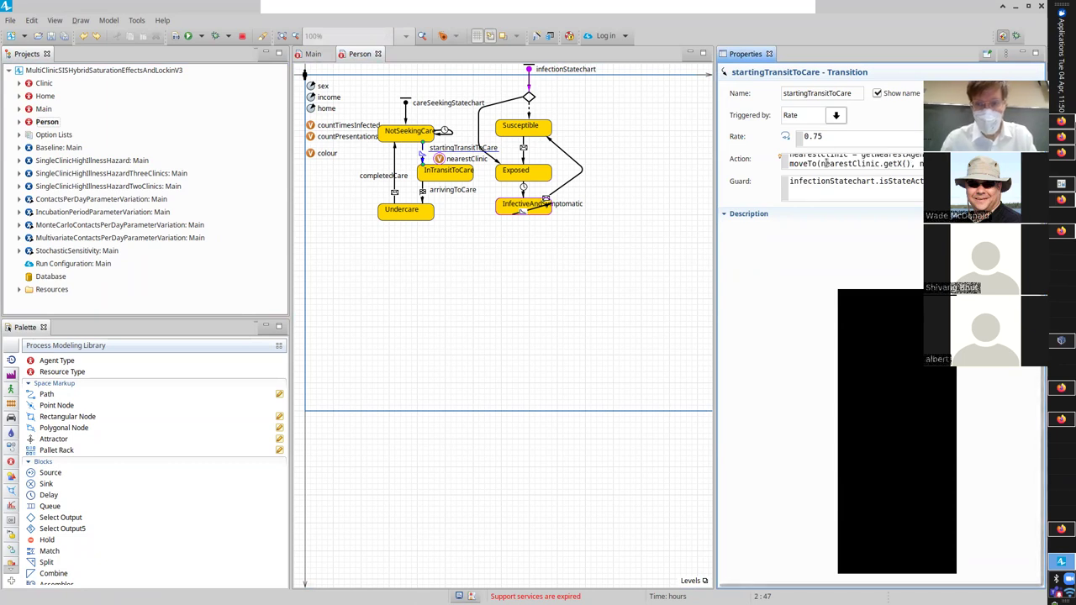
{"action": "double_click", "coordinate": [42, 84]}
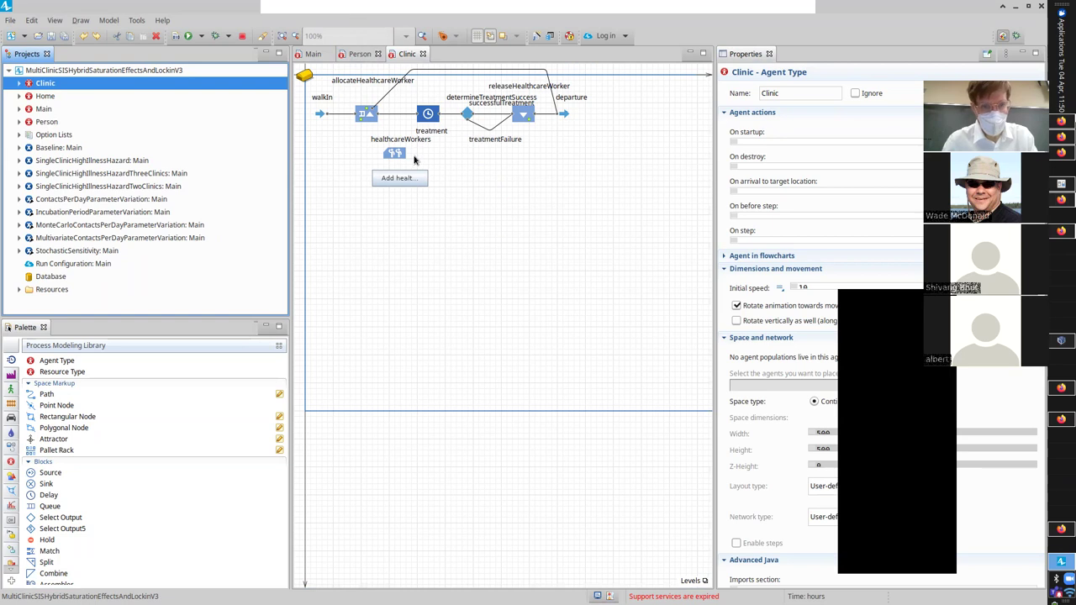
{"action": "key", "text": "ctrl+Page_Up"}
{"action": "left_click", "coordinate": [424, 193]}
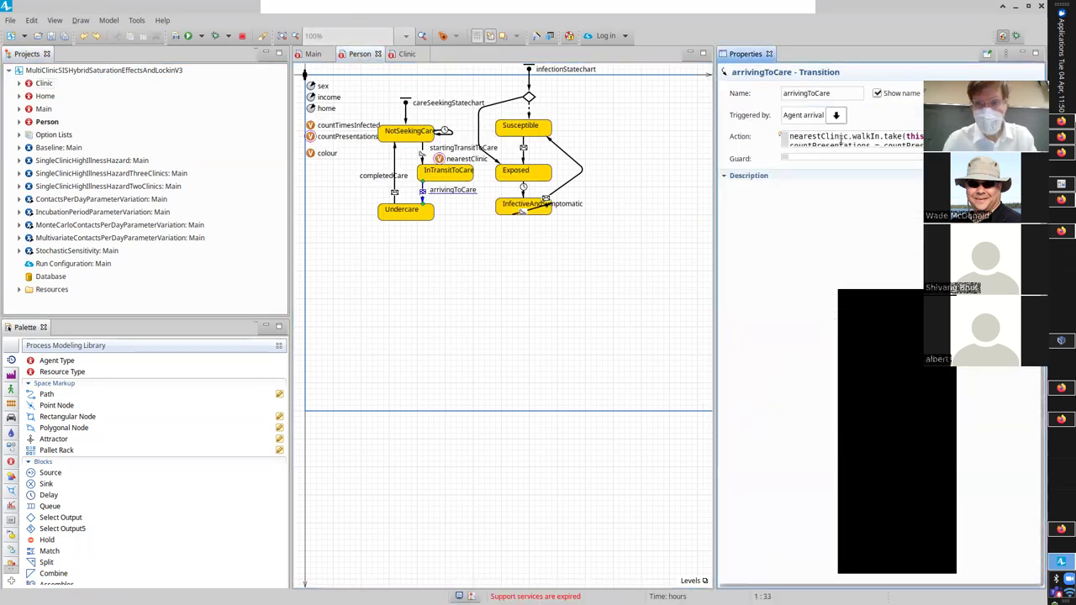
{"action": "double_click", "coordinate": [51, 83]}
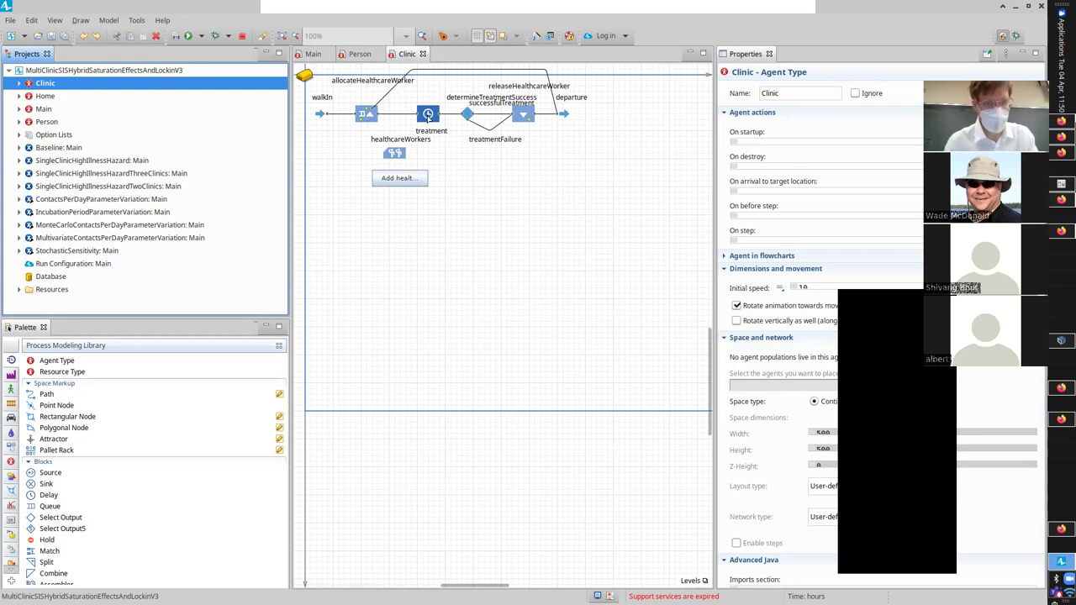
{"action": "left_click", "coordinate": [482, 119]}
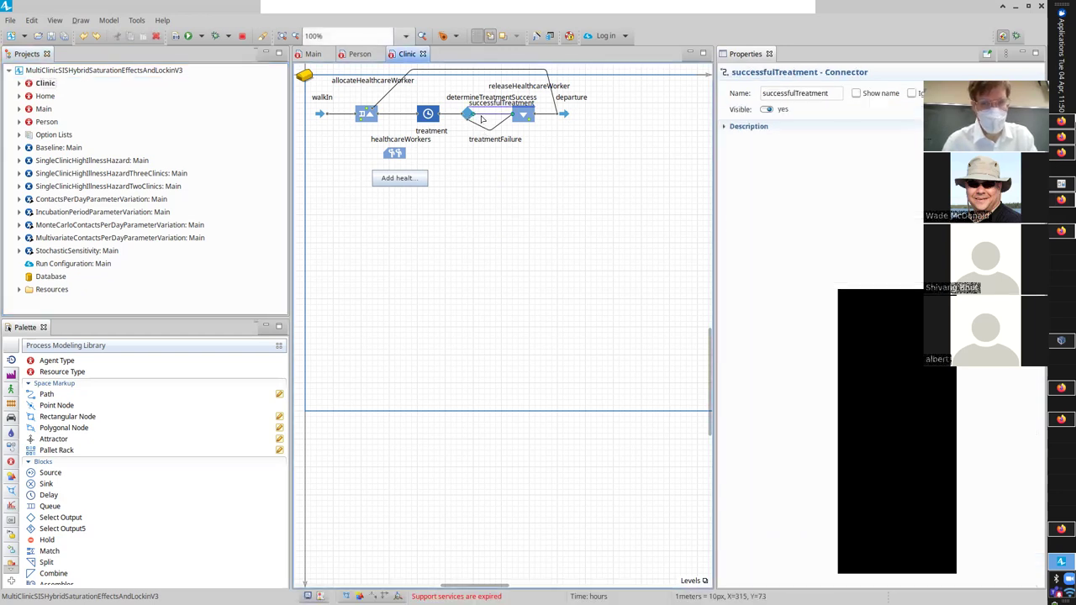
{"action": "left_click", "coordinate": [475, 126]}
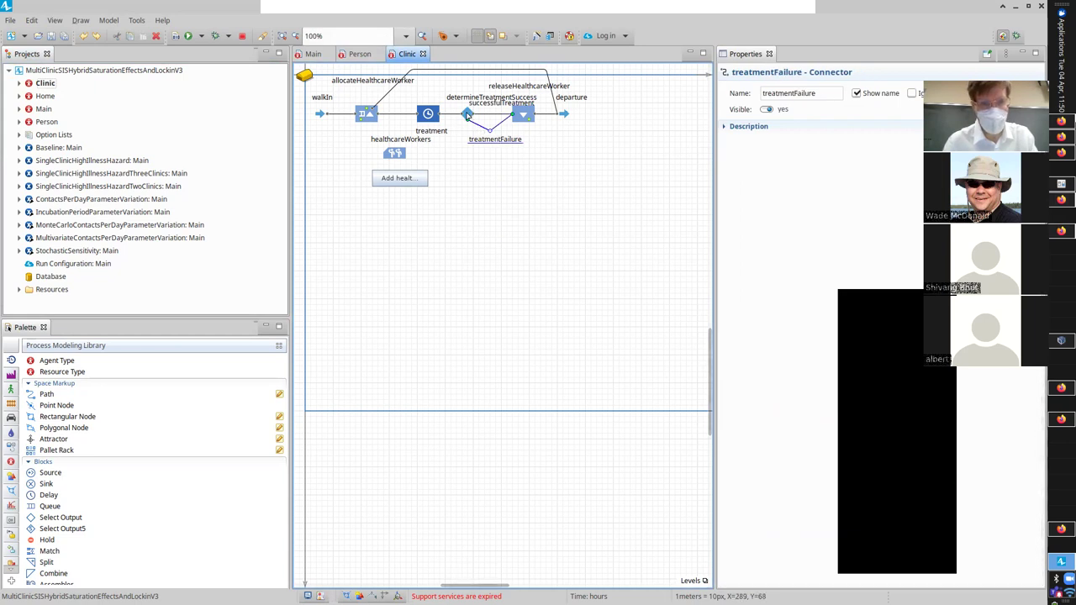
{"action": "left_click", "coordinate": [468, 115]}
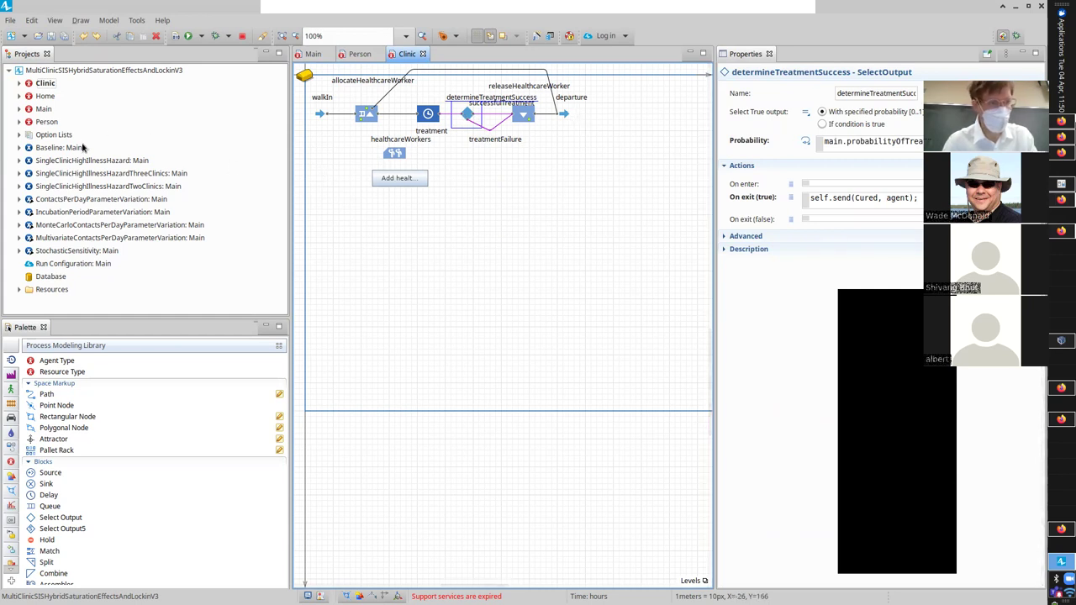
{"action": "right_click", "coordinate": [51, 149]}
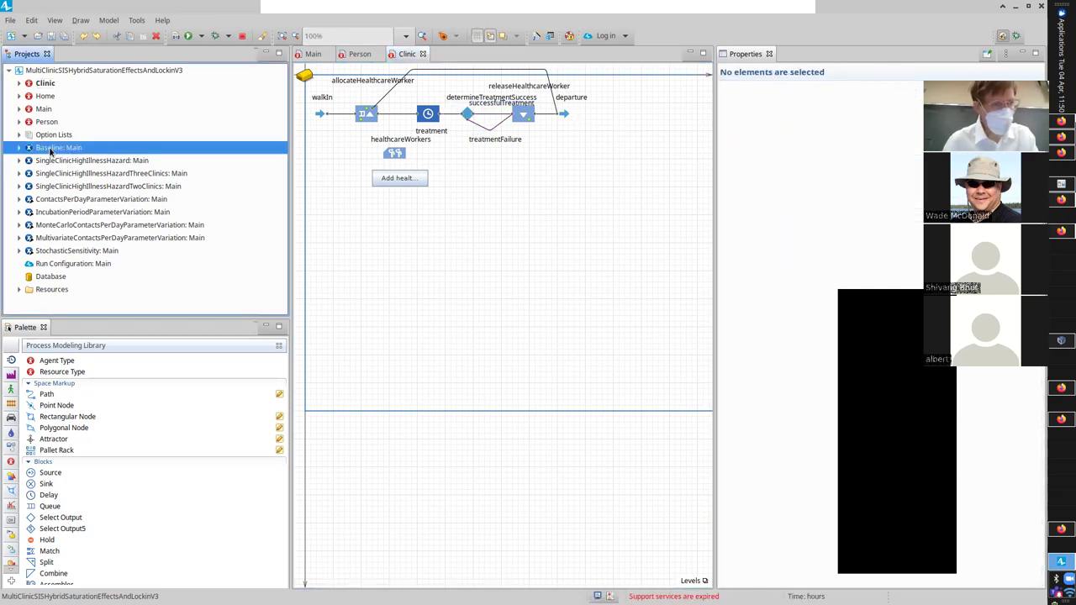
Run the Baseline experiment and maximize the MultiClinicHybrid model window
{"action": "left_click", "coordinate": [87, 313]}
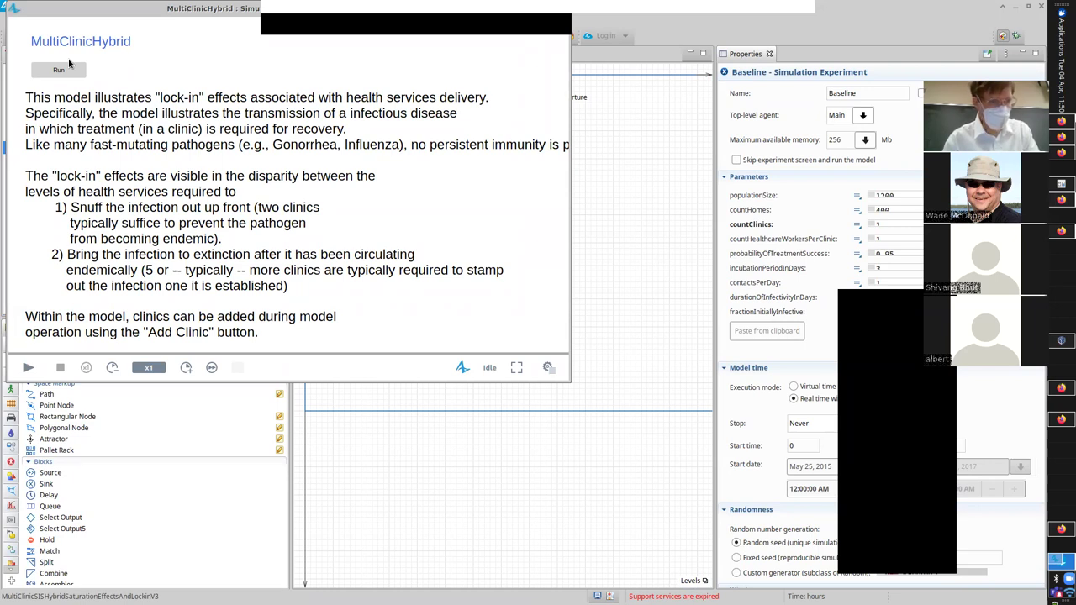
{"action": "double_click", "coordinate": [138, 10]}
{"action": "left_click", "coordinate": [132, 114]}
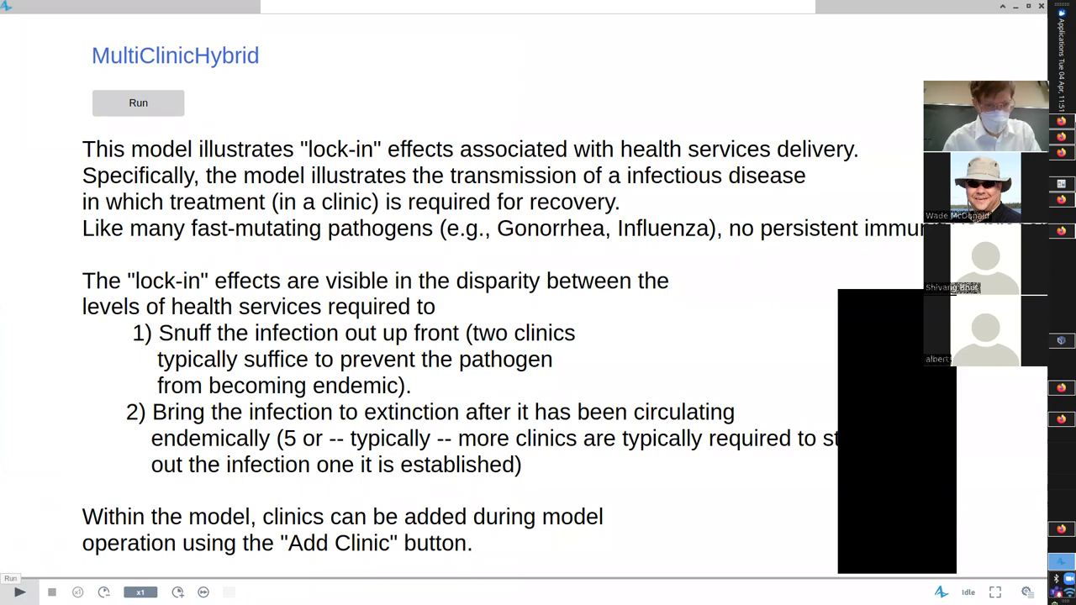
Start the one-clinic run at double speed with the Illness Count chart in view
{"action": "left_click", "coordinate": [148, 101]}
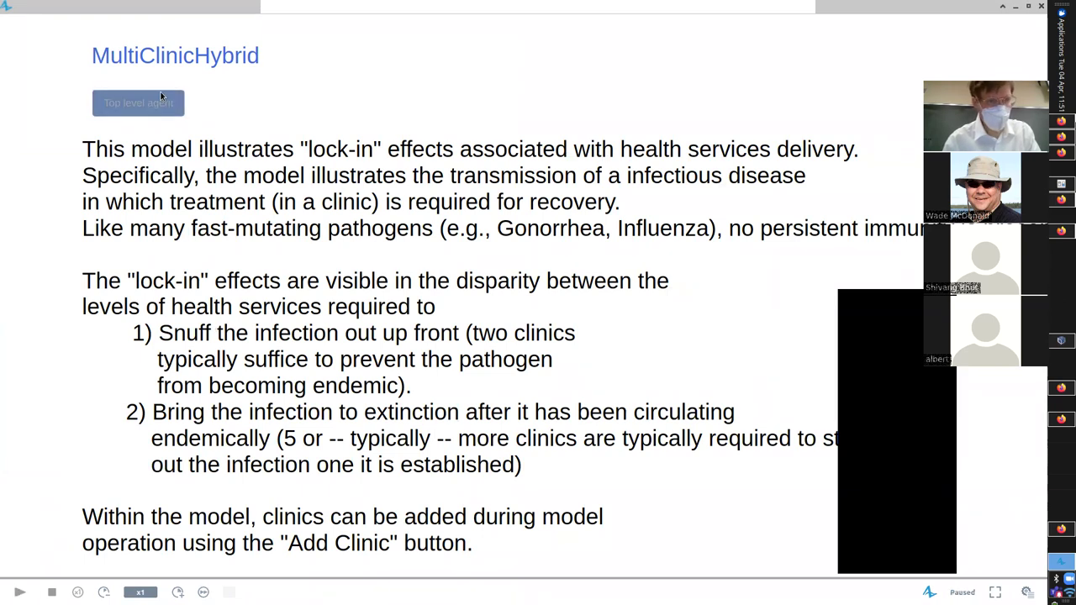
{"action": "left_click_drag", "start_coordinate": [361, 262], "coordinate": [420, 543]}
{"action": "left_click", "coordinate": [178, 592]}
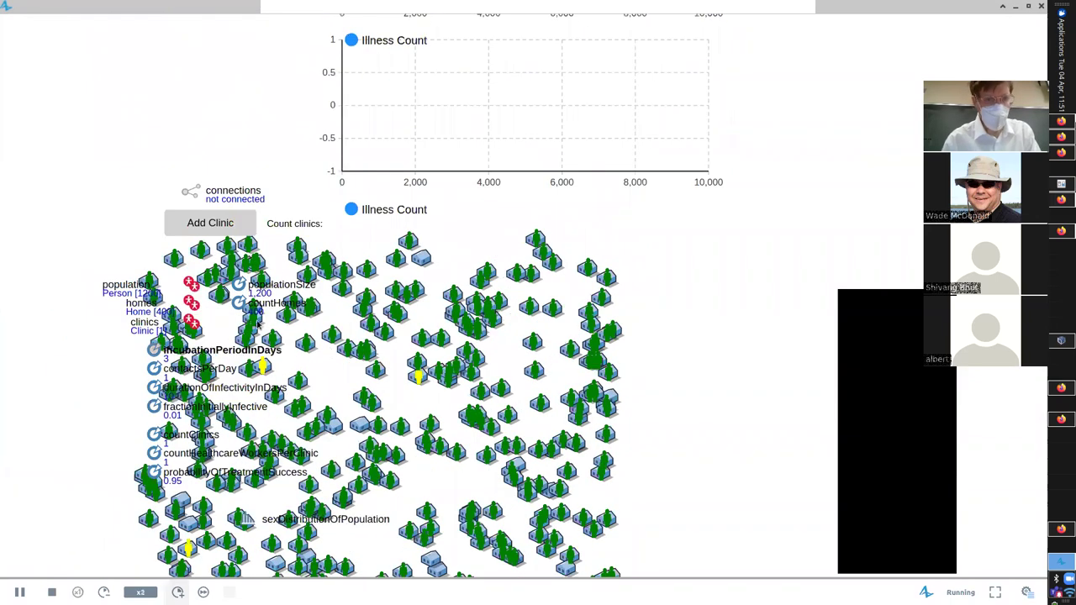
{"action": "left_click_drag", "start_coordinate": [263, 412], "coordinate": [795, 467]}
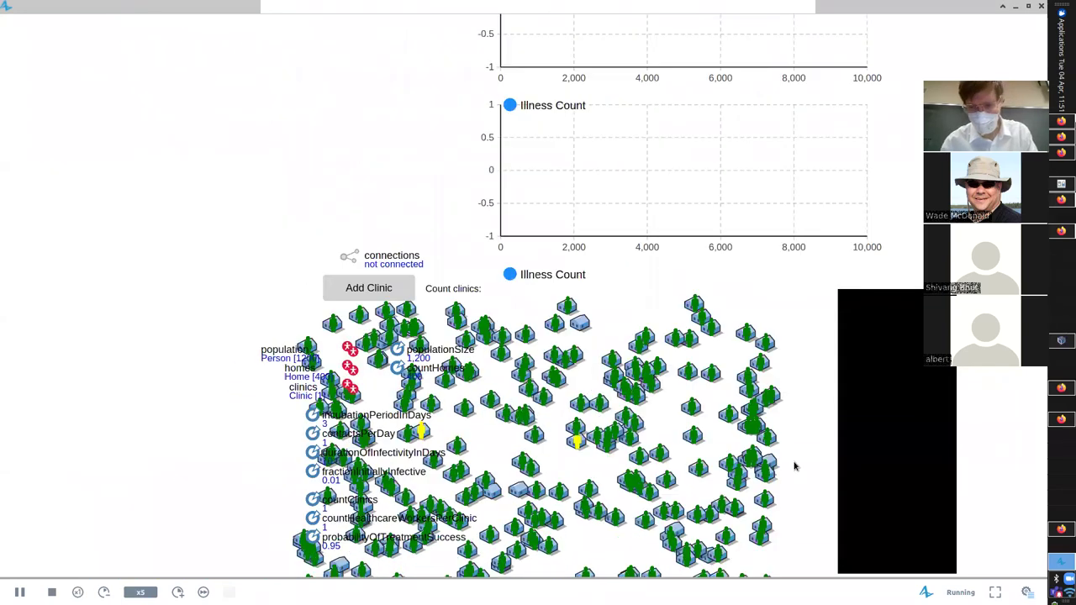
{"action": "left_click_drag", "start_coordinate": [526, 420], "coordinate": [532, 437]}
Open the developer panel, zoom the view to 100%, and raise the speed to x250
{"action": "left_click", "coordinate": [1027, 592]}
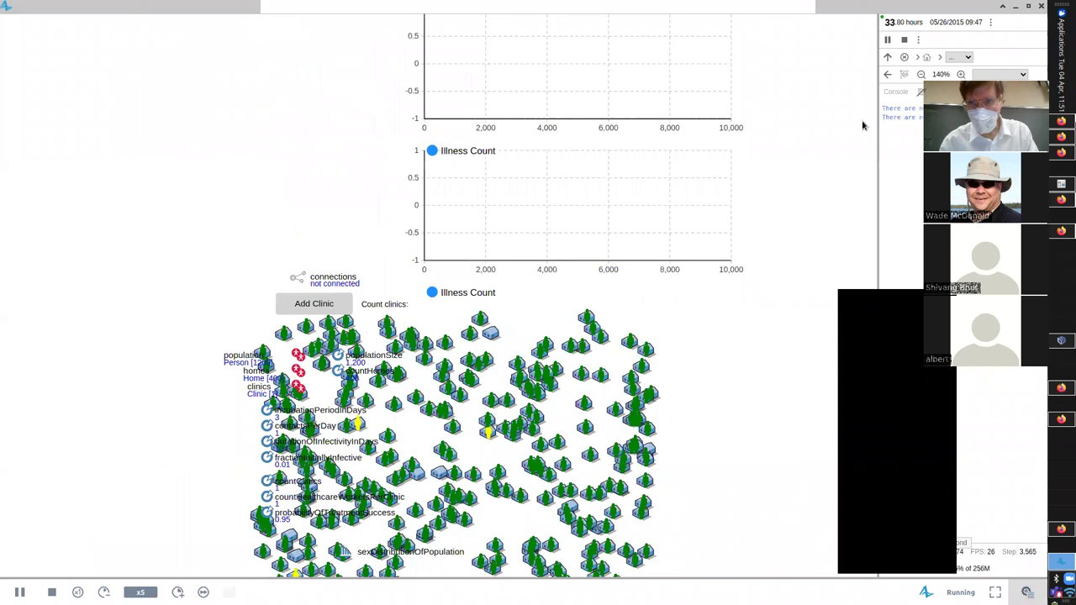
{"action": "left_click", "coordinate": [919, 75]}
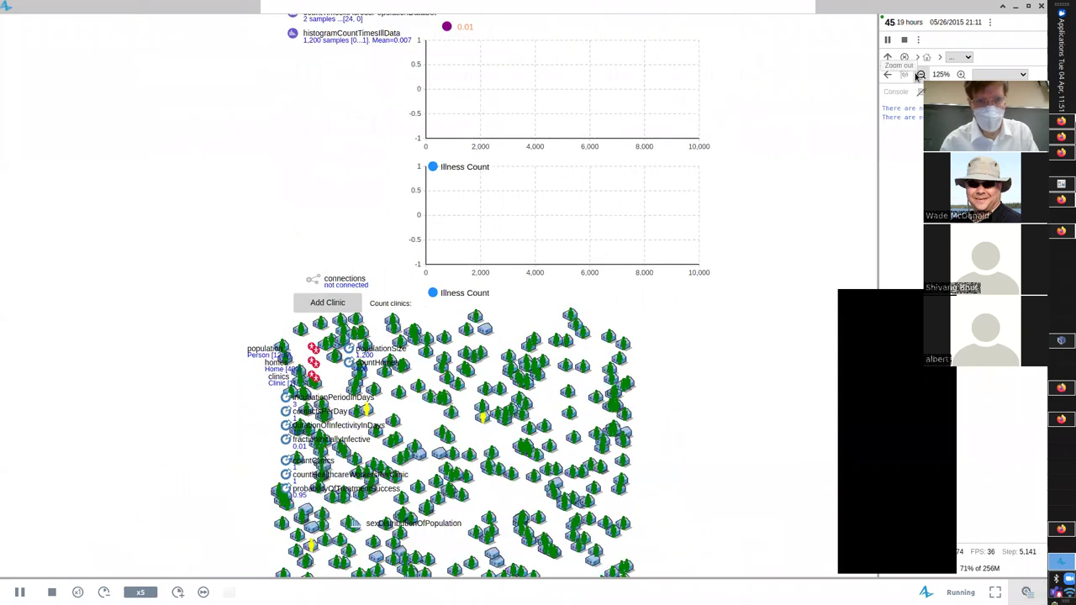
{"action": "scroll", "coordinate": [587, 274], "scroll_direction": "down", "scroll_amount": 2}
{"action": "left_click_drag", "start_coordinate": [563, 229], "coordinate": [528, 163]}
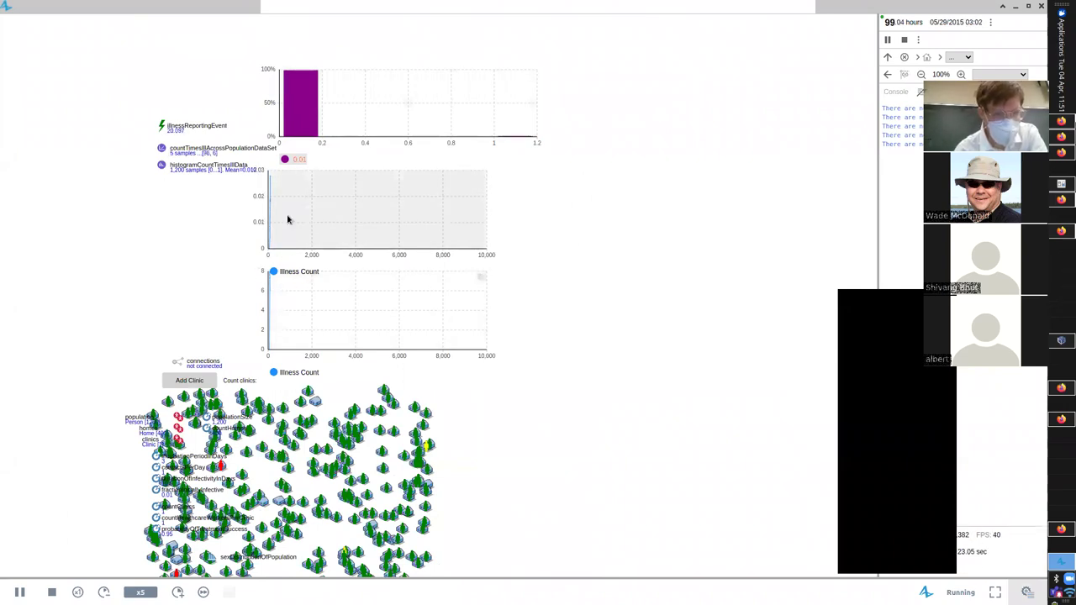
{"action": "left_click", "coordinate": [177, 592]}
{"action": "left_click", "coordinate": [177, 592]}
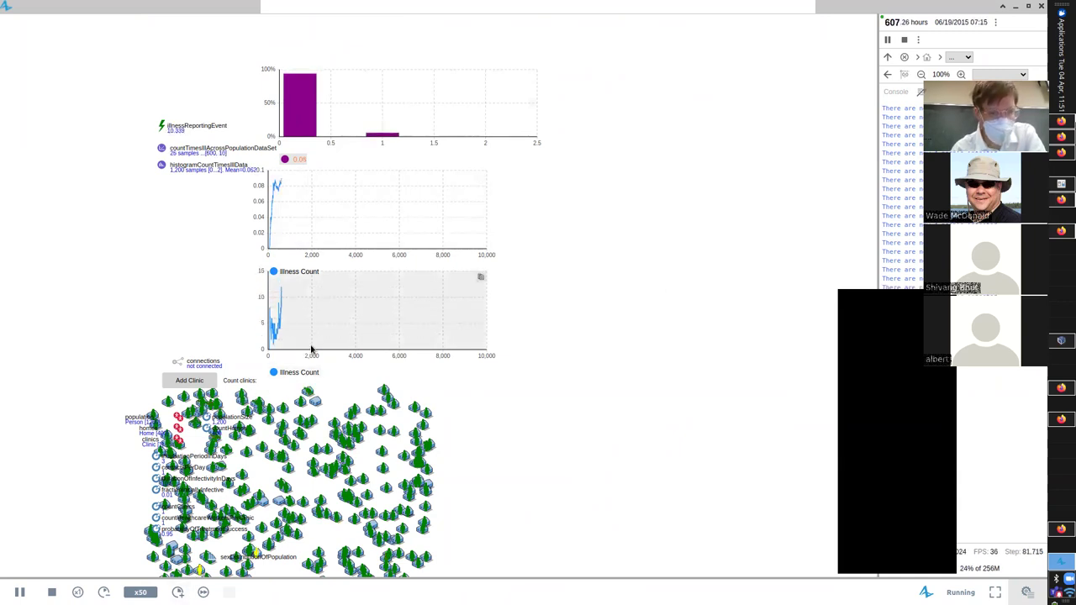
{"action": "left_click", "coordinate": [178, 592]}
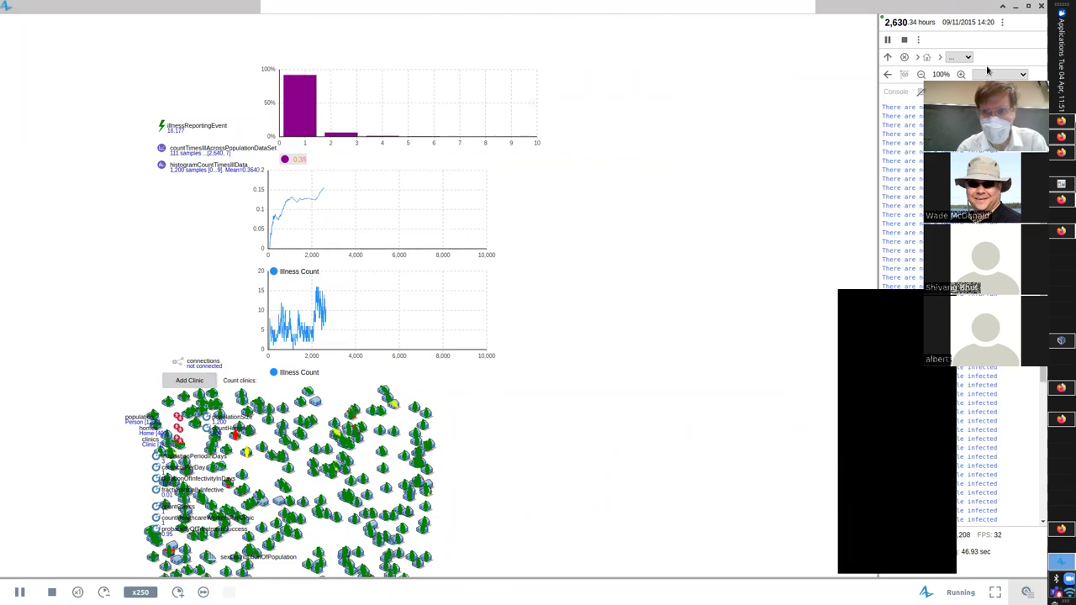
Dive into the clinics[0] agent and bring its charts into view
{"action": "left_click", "coordinate": [959, 57]}
{"action": "left_click", "coordinate": [975, 85]}
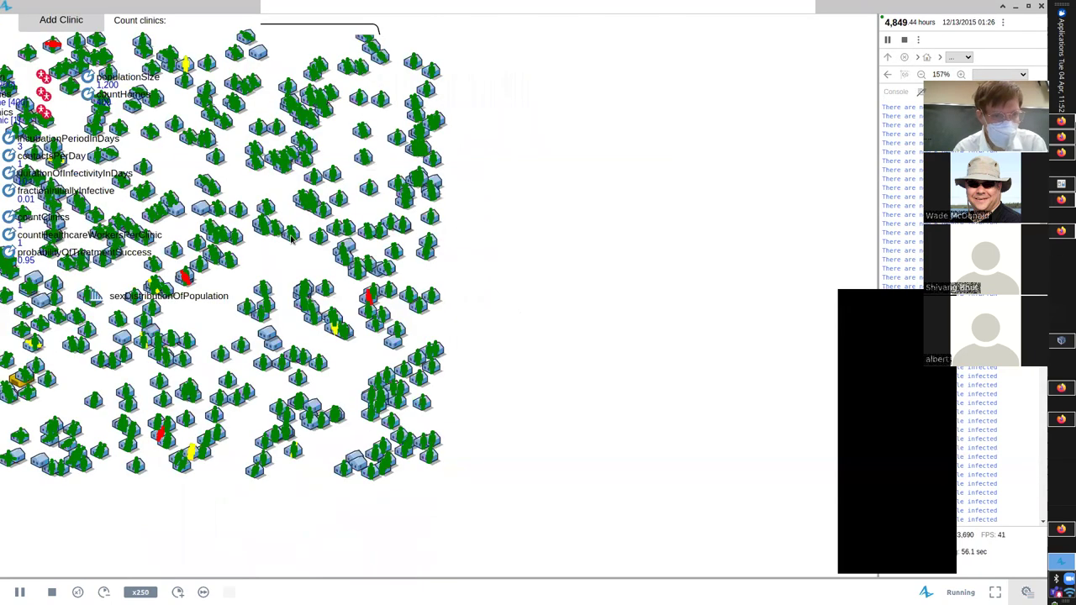
{"action": "scroll", "coordinate": [443, 408], "scroll_direction": "up", "scroll_amount": 3}
{"action": "scroll", "coordinate": [459, 521], "scroll_direction": "up", "scroll_amount": 2}
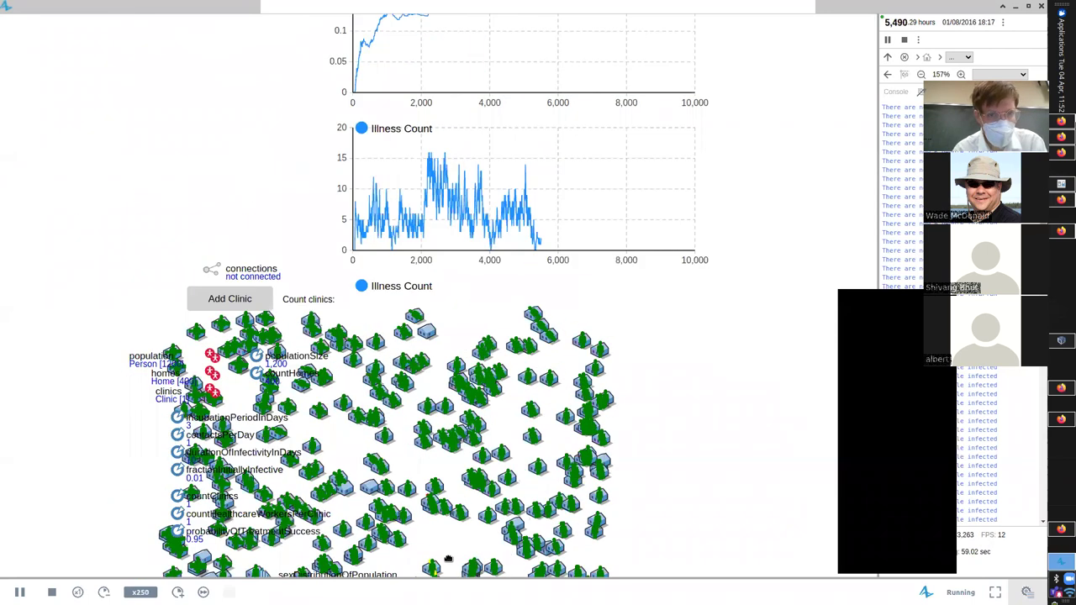
{"action": "left_click_drag", "start_coordinate": [448, 560], "coordinate": [425, 604]}
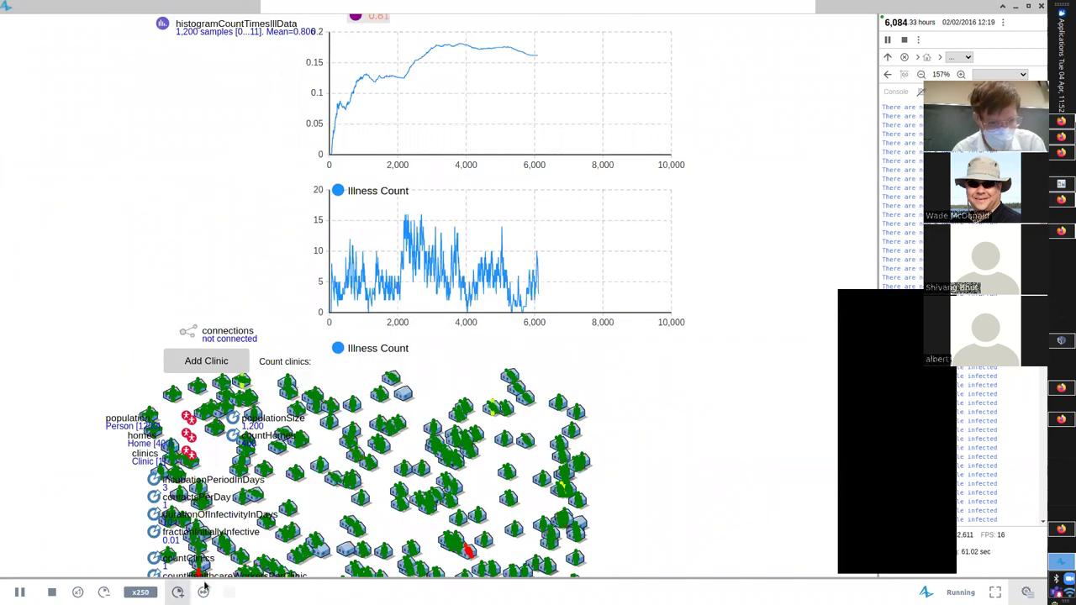
Speed up to x1000, watch Illness Count fall to zero, then stop the run
{"action": "left_click", "coordinate": [178, 592]}
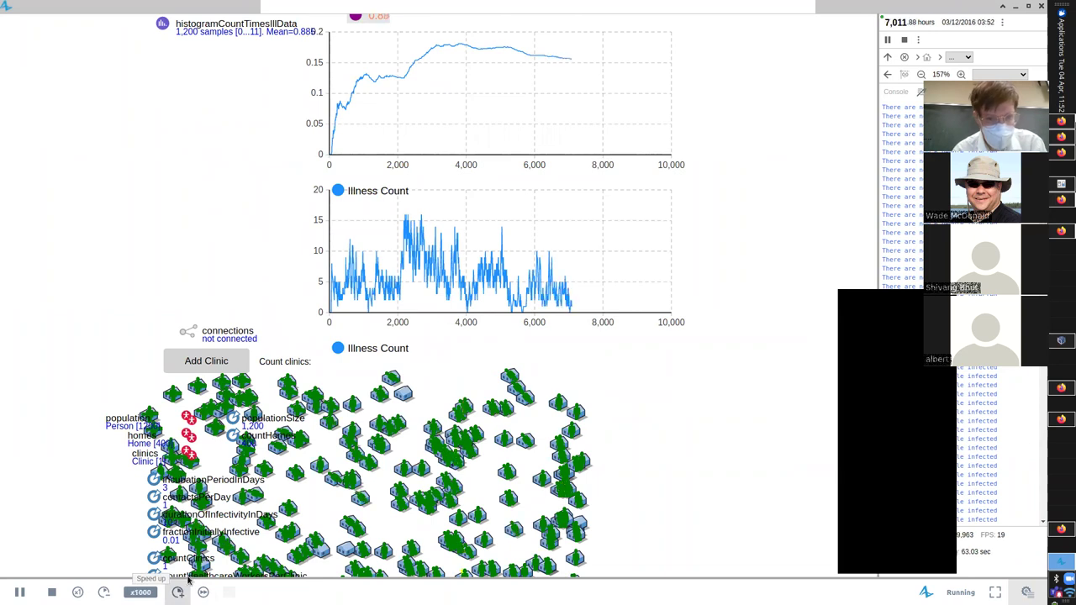
{"action": "scroll", "coordinate": [310, 325], "scroll_direction": "down", "scroll_amount": 5}
{"action": "scroll", "coordinate": [310, 325], "scroll_direction": "right", "scroll_amount": 2}
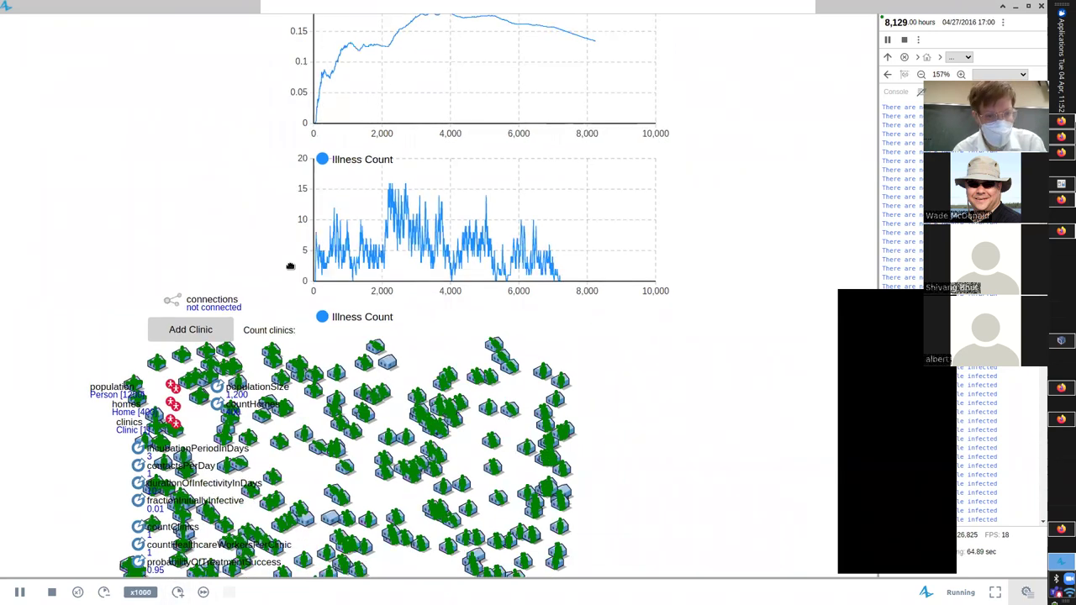
{"action": "scroll", "coordinate": [566, 167], "scroll_direction": "left", "scroll_amount": 1}
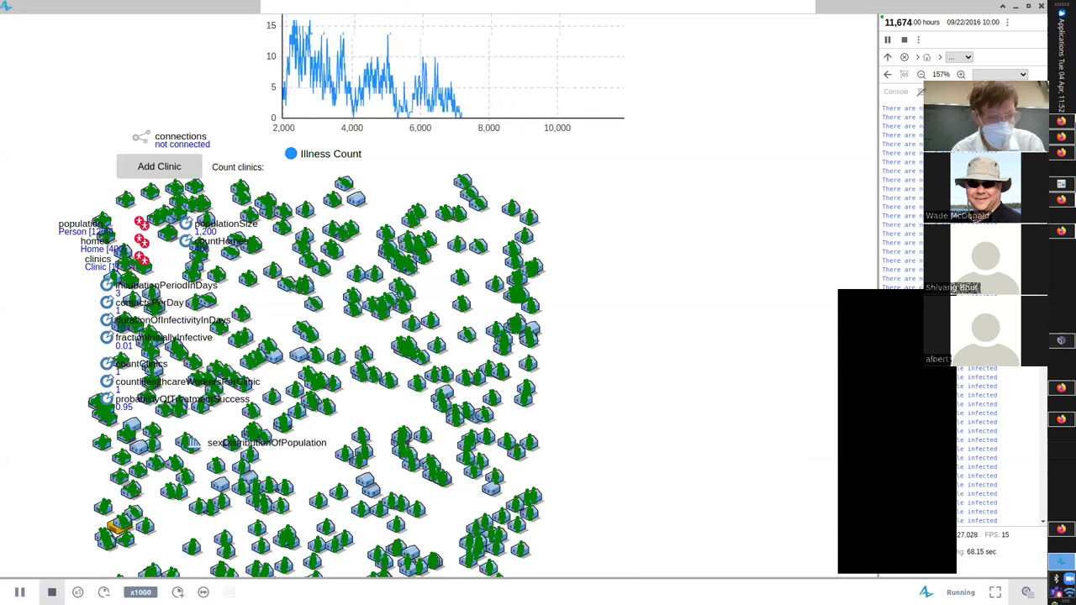
{"action": "left_click", "coordinate": [51, 592]}
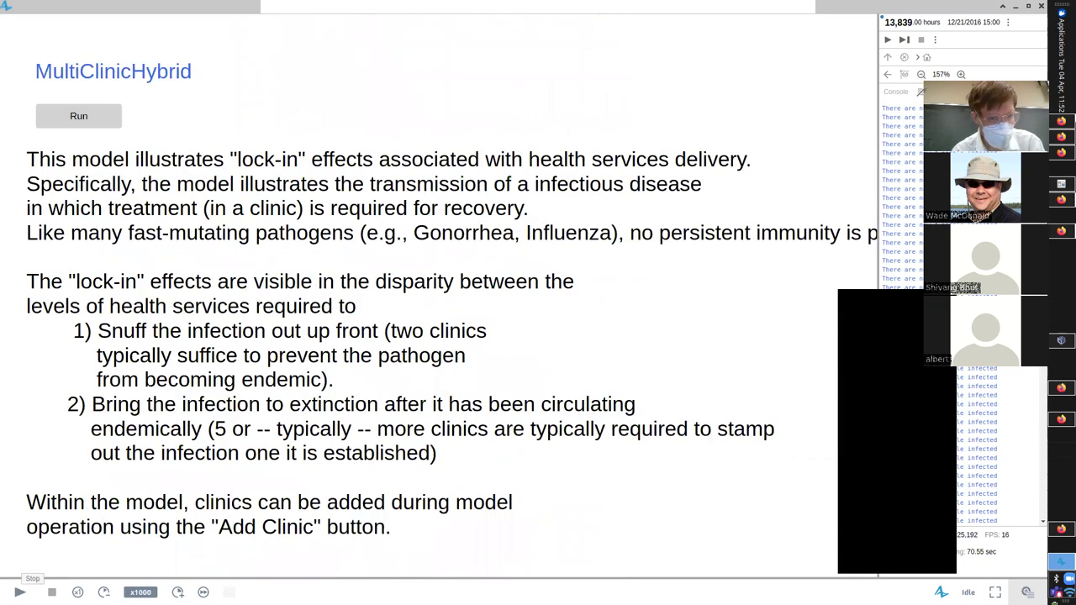
Start a new run and pause it once Illness Count plateaus near 1,100
{"action": "left_click", "coordinate": [76, 115]}
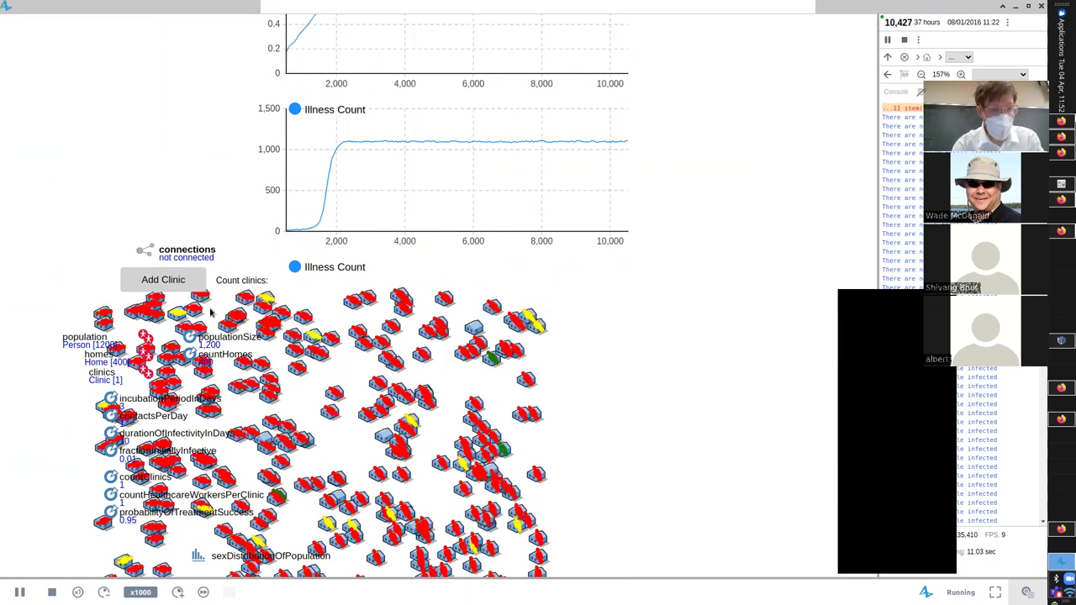
{"action": "left_click", "coordinate": [20, 592]}
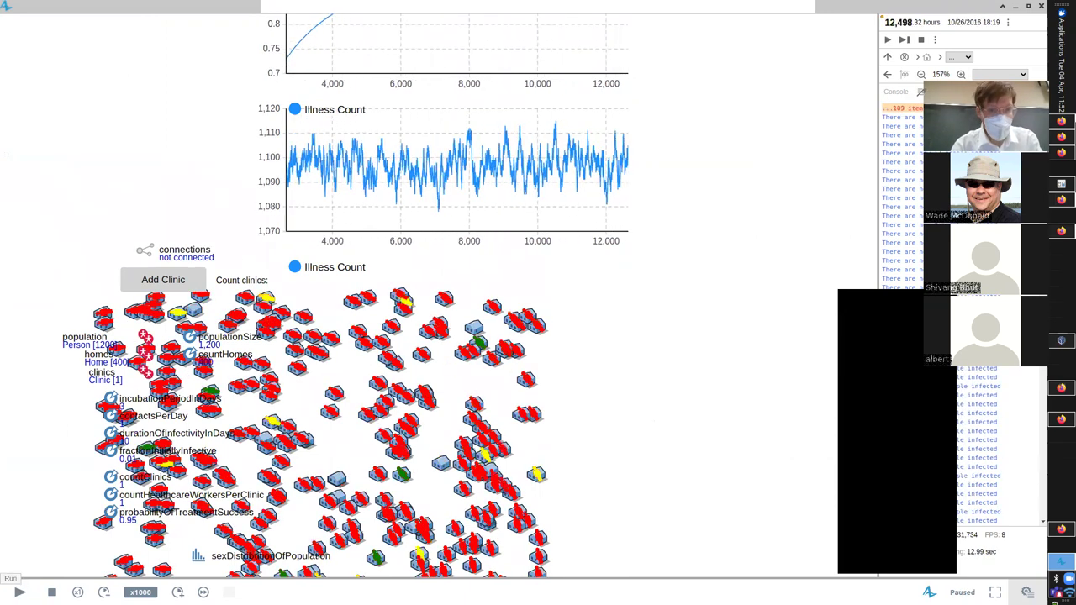
{"action": "scroll", "coordinate": [269, 320], "scroll_direction": "up", "scroll_amount": 4}
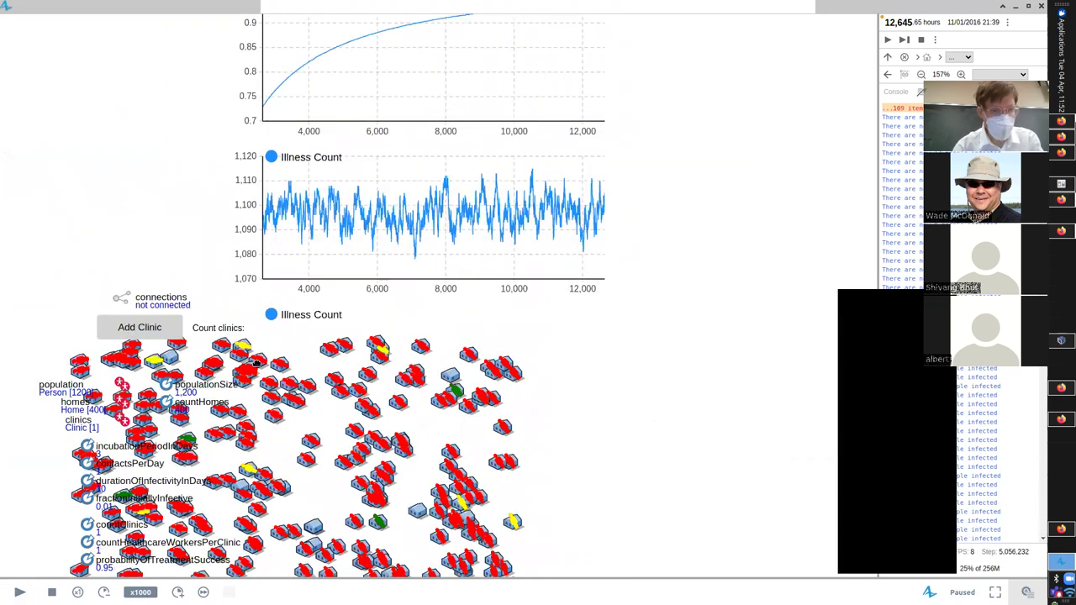
{"action": "scroll", "coordinate": [242, 462], "scroll_direction": "up", "scroll_amount": 1}
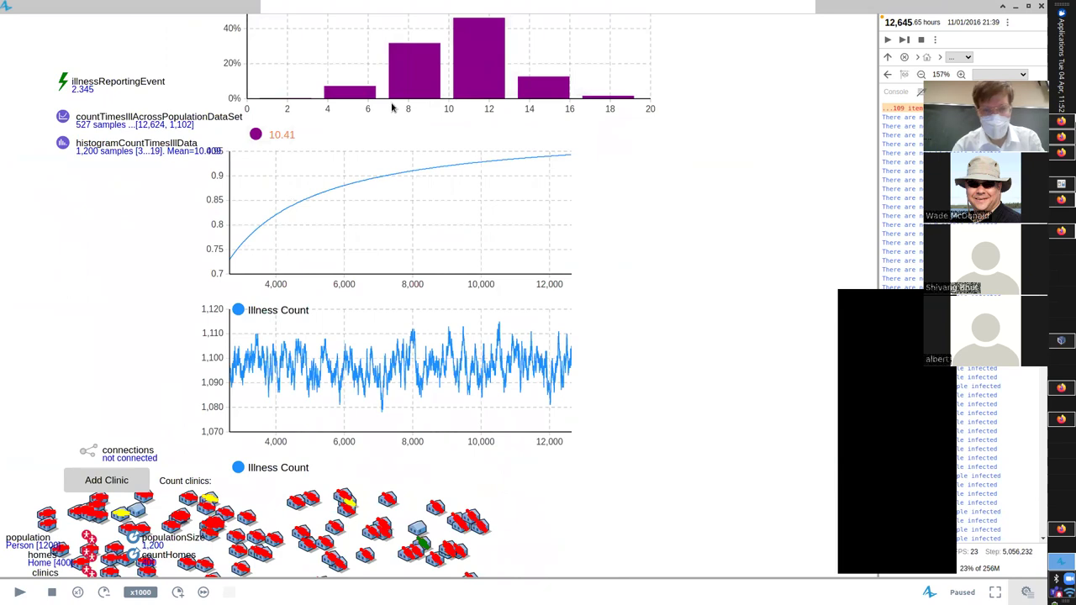
{"action": "scroll", "coordinate": [353, 169], "scroll_direction": "down", "scroll_amount": 1}
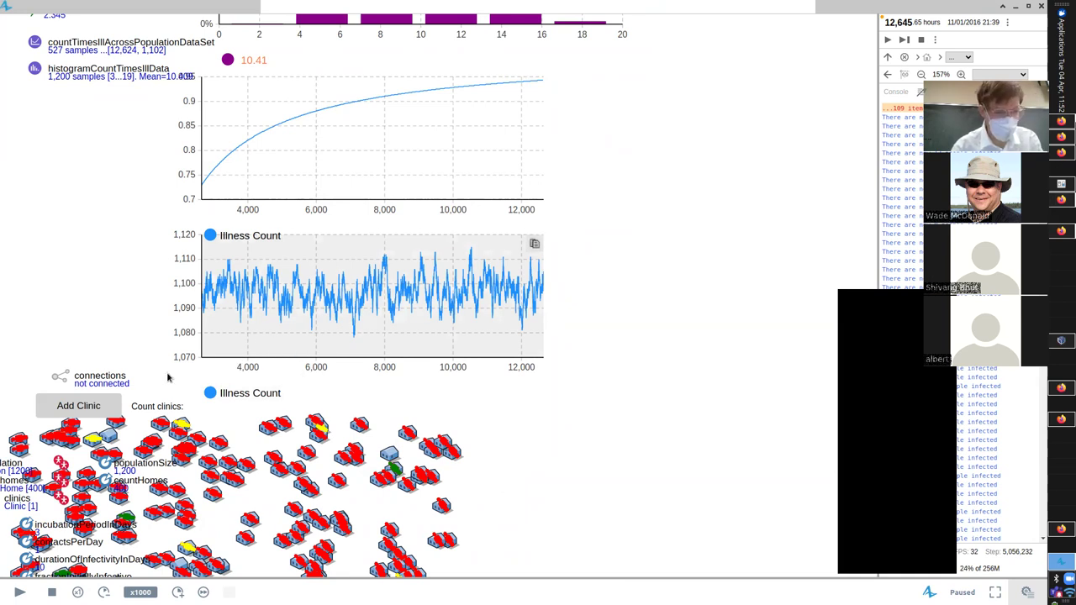
{"action": "scroll", "coordinate": [141, 266], "scroll_direction": "down", "scroll_amount": 2}
Scroll through the charts and choose an agent to view from the agents list
{"action": "left_click", "coordinate": [80, 339]}
{"action": "scroll", "coordinate": [225, 195], "scroll_direction": "down", "scroll_amount": 2}
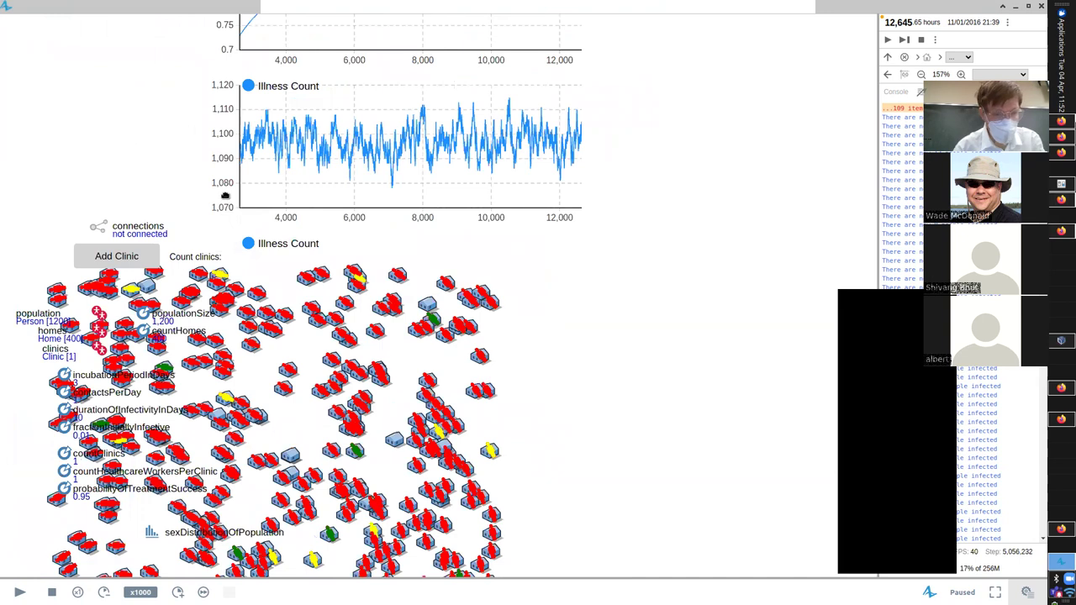
{"action": "scroll", "coordinate": [224, 195], "scroll_direction": "down", "scroll_amount": 3}
{"action": "scroll", "coordinate": [254, 332], "scroll_direction": "down", "scroll_amount": 4}
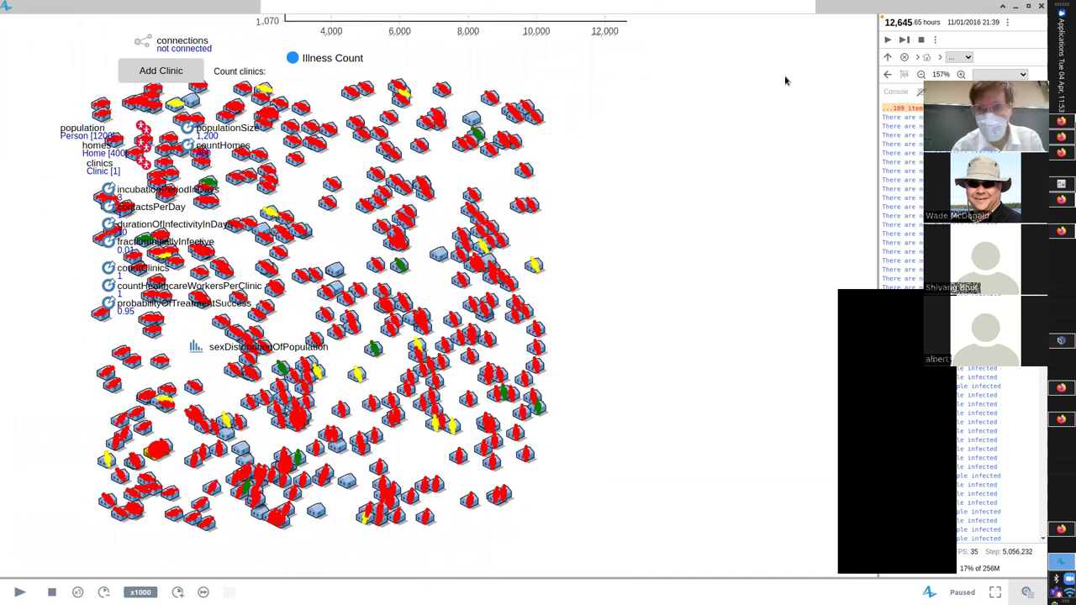
{"action": "scroll", "coordinate": [786, 81], "scroll_direction": "up", "scroll_amount": 1}
{"action": "left_click", "coordinate": [959, 57]}
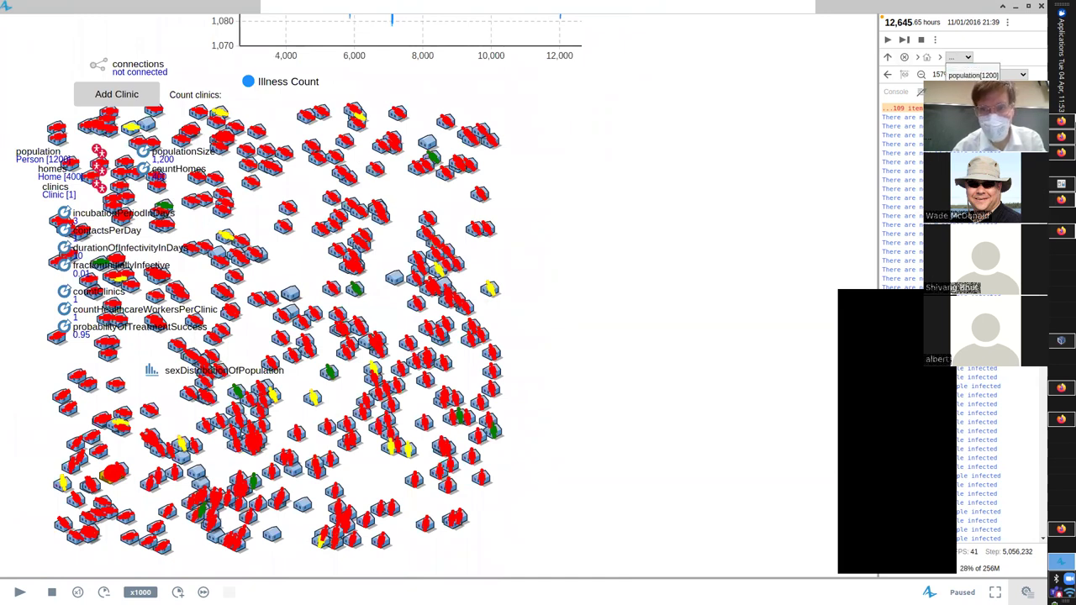
{"action": "left_click", "coordinate": [973, 75]}
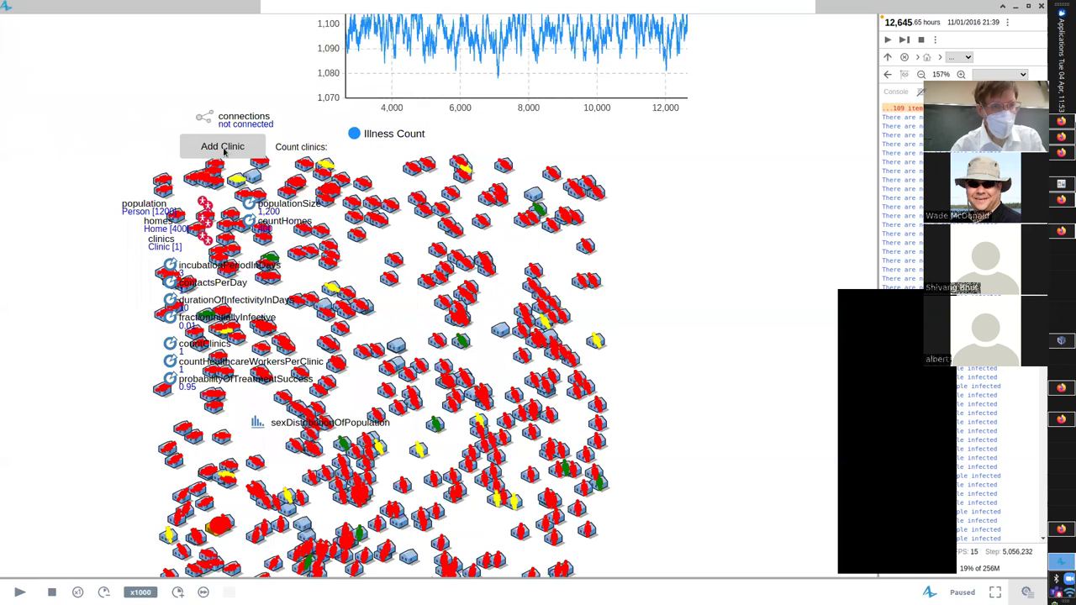
Add a clinic, resume the run and follow the falling Illness Count chart
{"action": "left_click", "coordinate": [223, 146]}
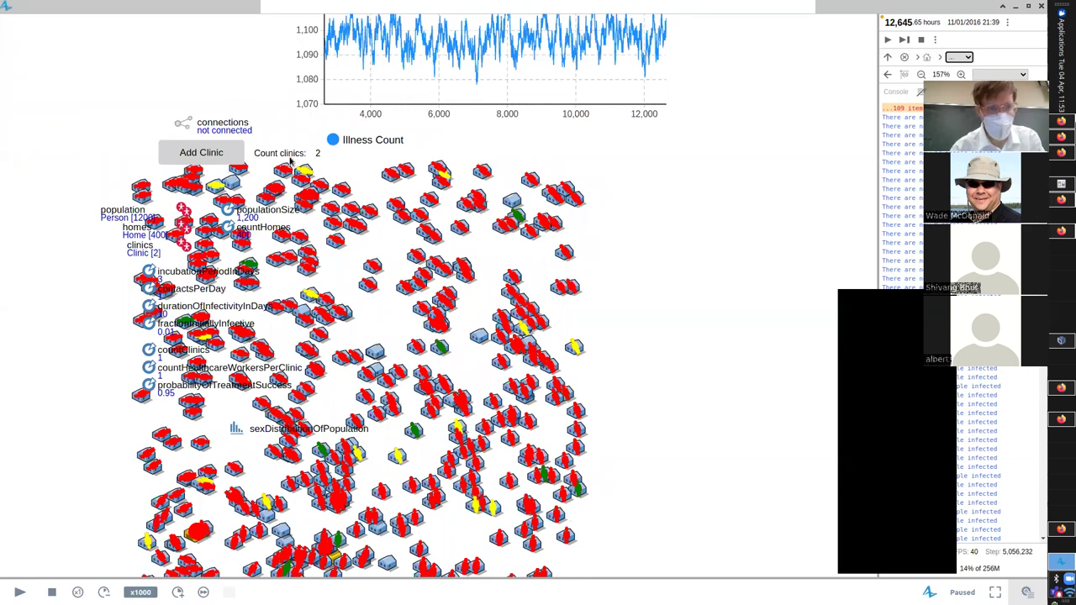
{"action": "left_click", "coordinate": [20, 592]}
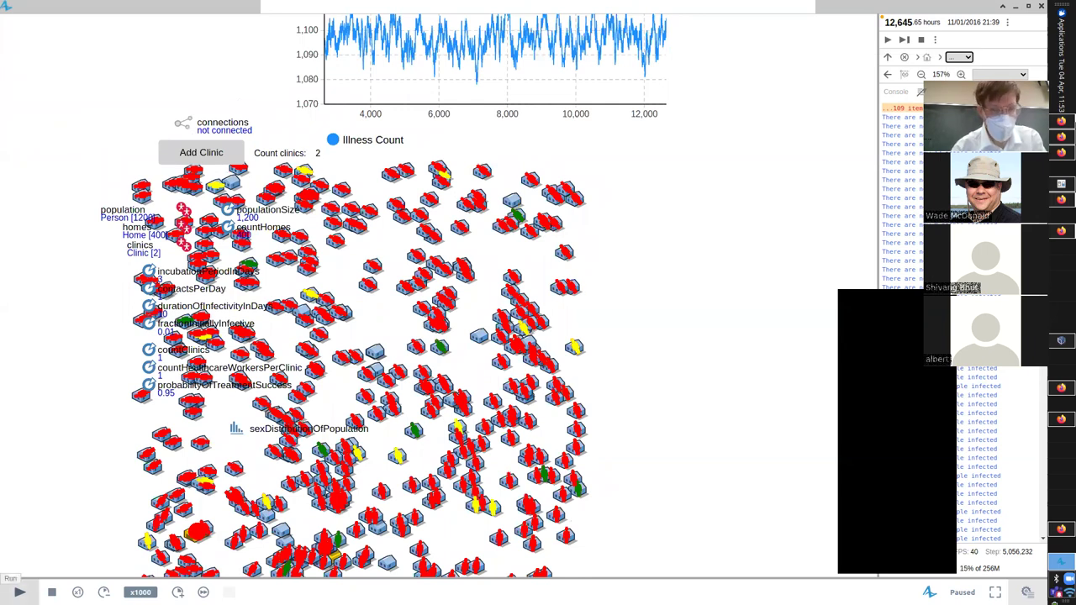
{"action": "left_click_drag", "start_coordinate": [427, 238], "coordinate": [351, 428]}
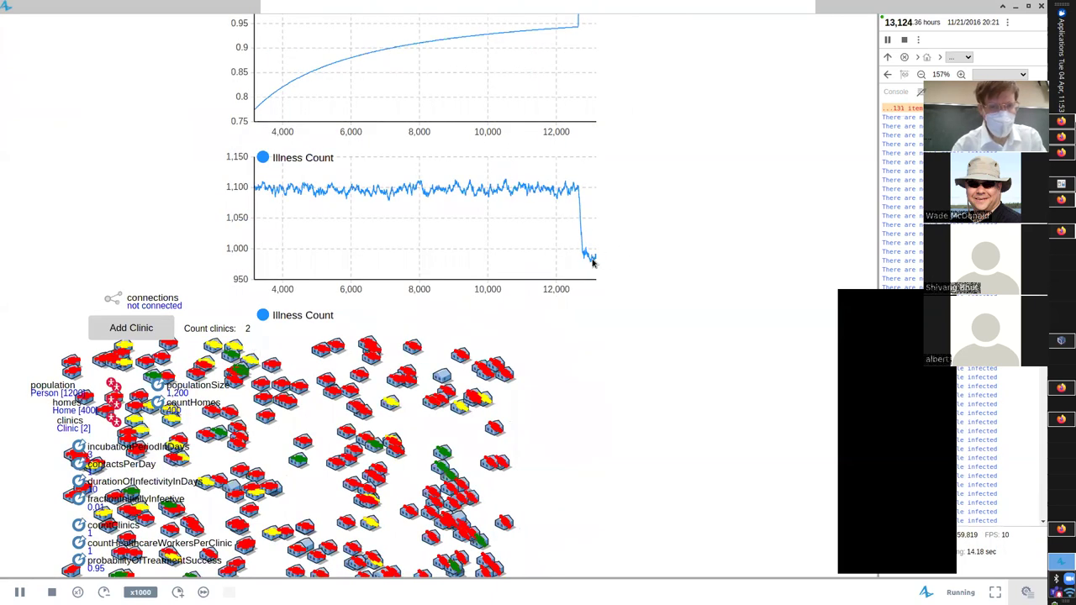
{"action": "left_click_drag", "start_coordinate": [627, 218], "coordinate": [602, 303]}
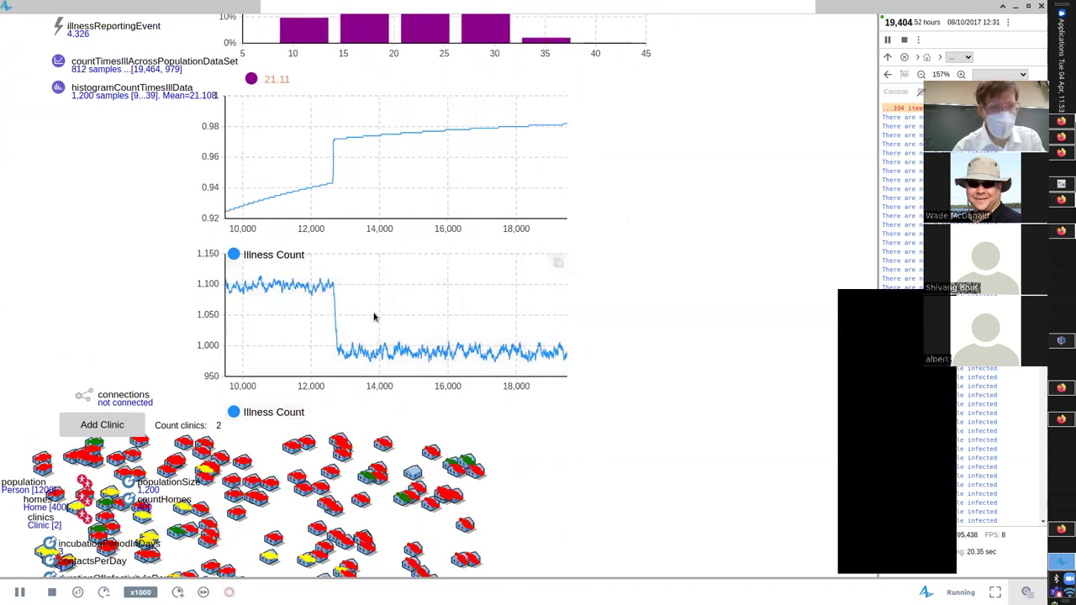
{"action": "scroll", "coordinate": [372, 345], "scroll_direction": "up", "scroll_amount": 1}
{"action": "scroll", "coordinate": [365, 253], "scroll_direction": "down", "scroll_amount": 1}
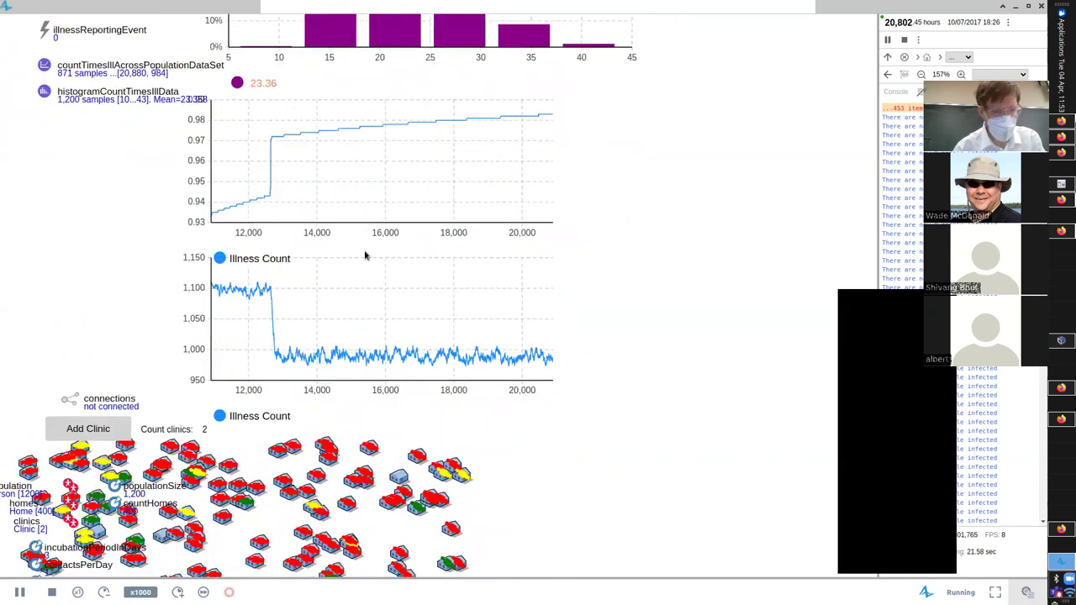
{"action": "scroll", "coordinate": [351, 255], "scroll_direction": "down", "scroll_amount": 1}
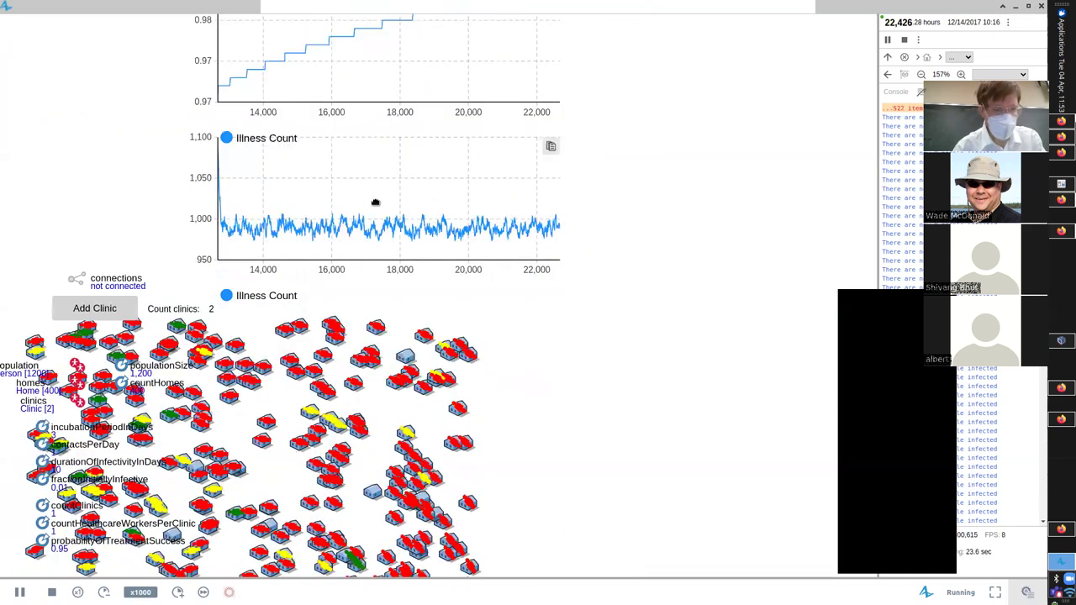
{"action": "scroll", "coordinate": [391, 306], "scroll_direction": "left", "scroll_amount": 1}
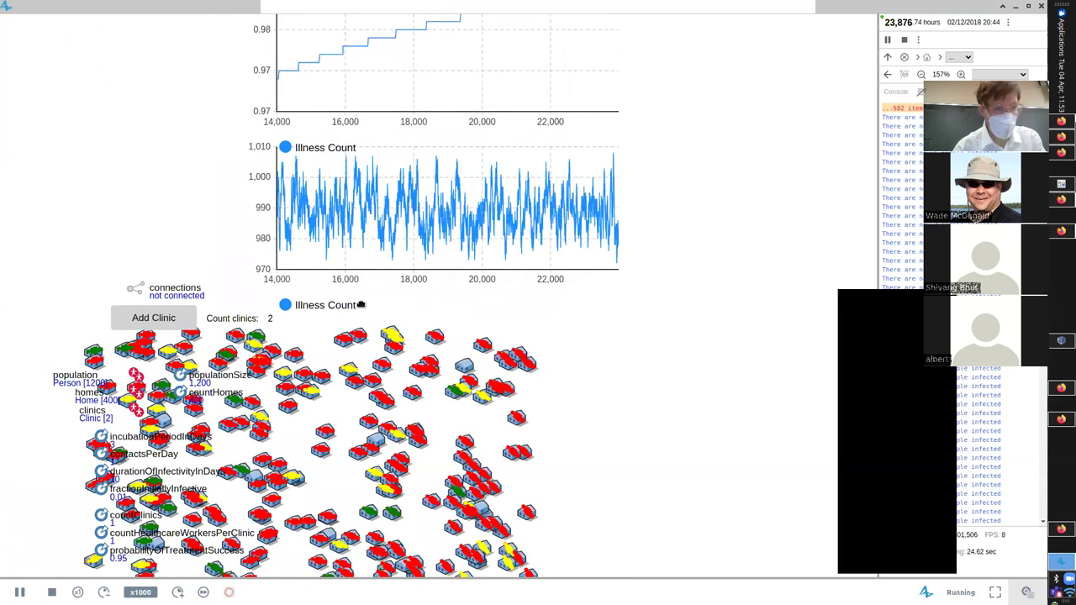
Add a third clinic and watch Illness Count drop from about 990 to 860
{"action": "left_click", "coordinate": [167, 317]}
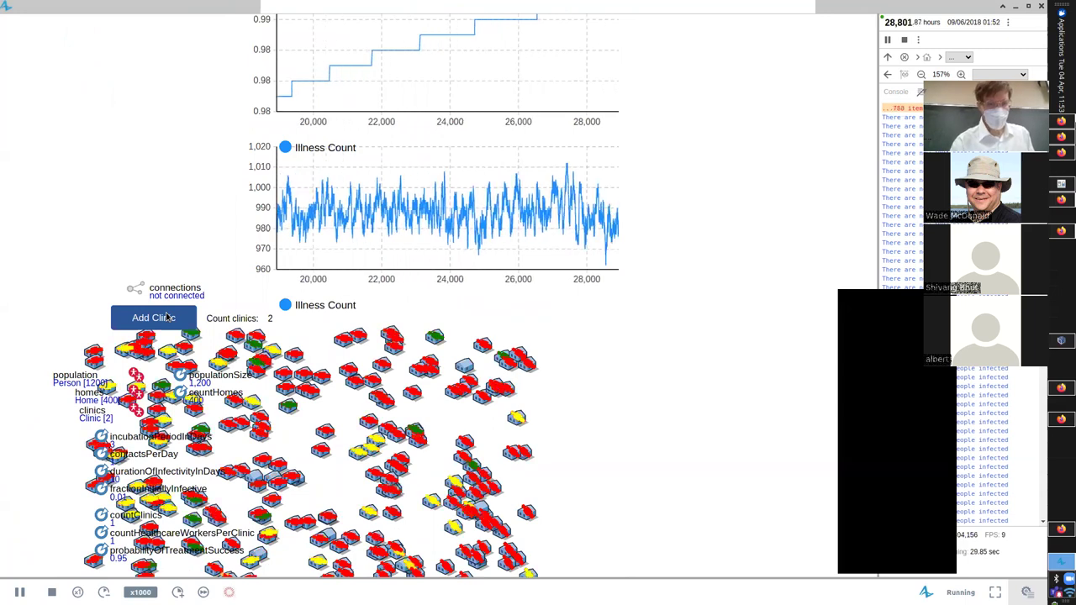
{"action": "scroll", "coordinate": [15, 576], "scroll_direction": "down", "scroll_amount": 1}
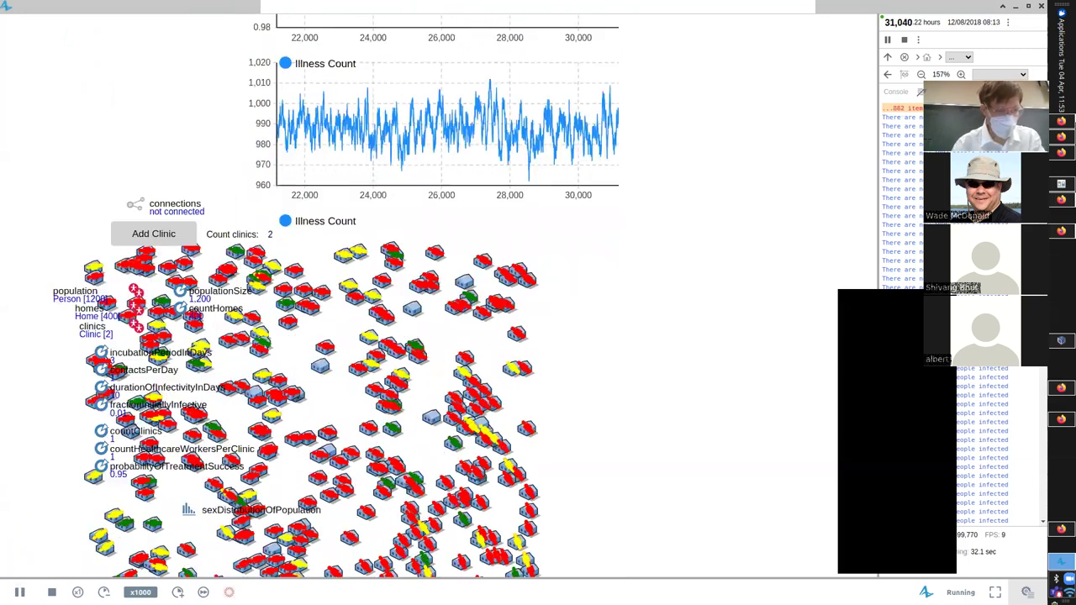
{"action": "scroll", "coordinate": [167, 338], "scroll_direction": "down", "scroll_amount": 1}
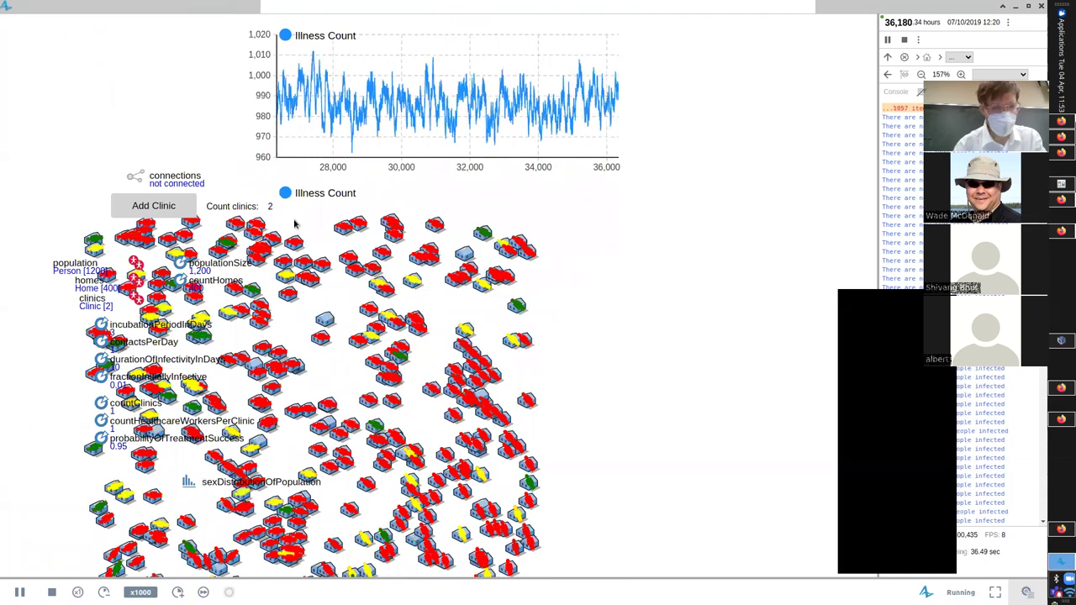
{"action": "scroll", "coordinate": [291, 261], "scroll_direction": "up", "scroll_amount": 1}
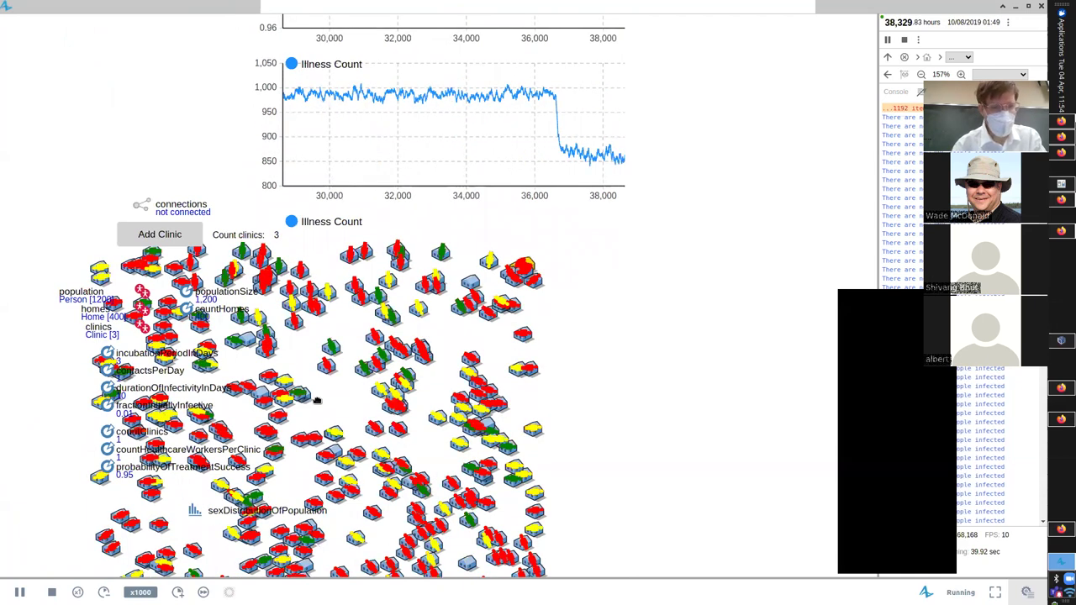
Resume the run at maximum Virtual speed, briefly pausing and resuming to check the charts
{"action": "scroll", "coordinate": [682, 244], "scroll_direction": "up", "scroll_amount": 5}
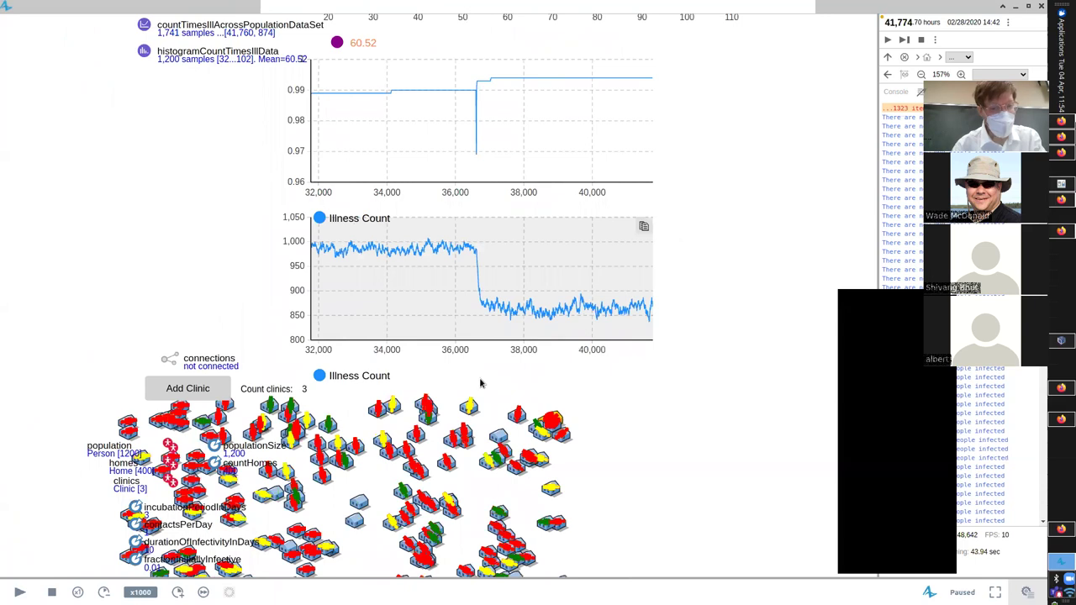
{"action": "left_click", "coordinate": [19, 592]}
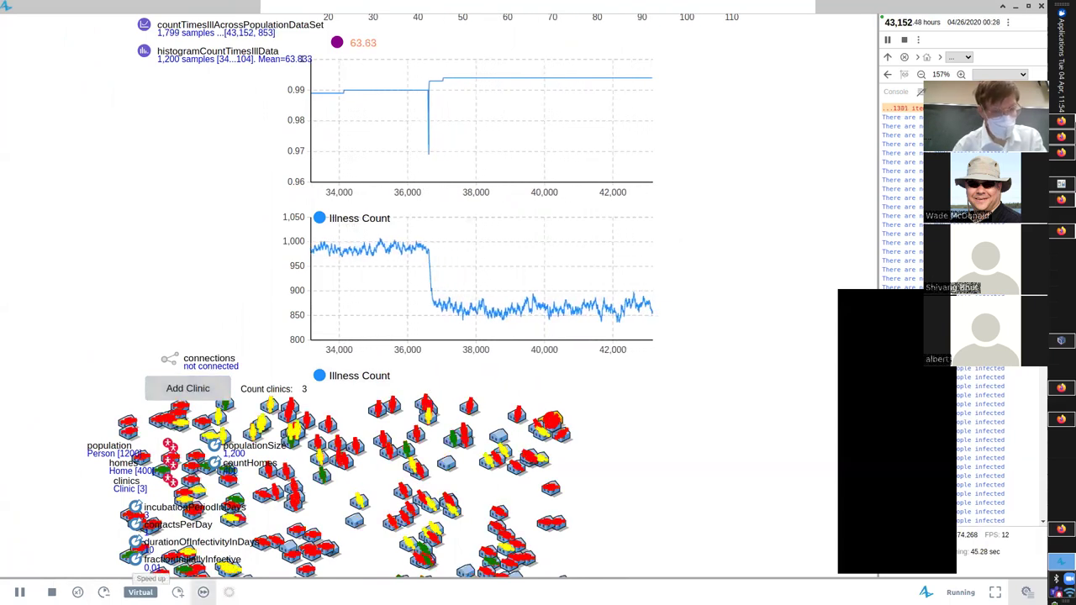
{"action": "left_click", "coordinate": [177, 592]}
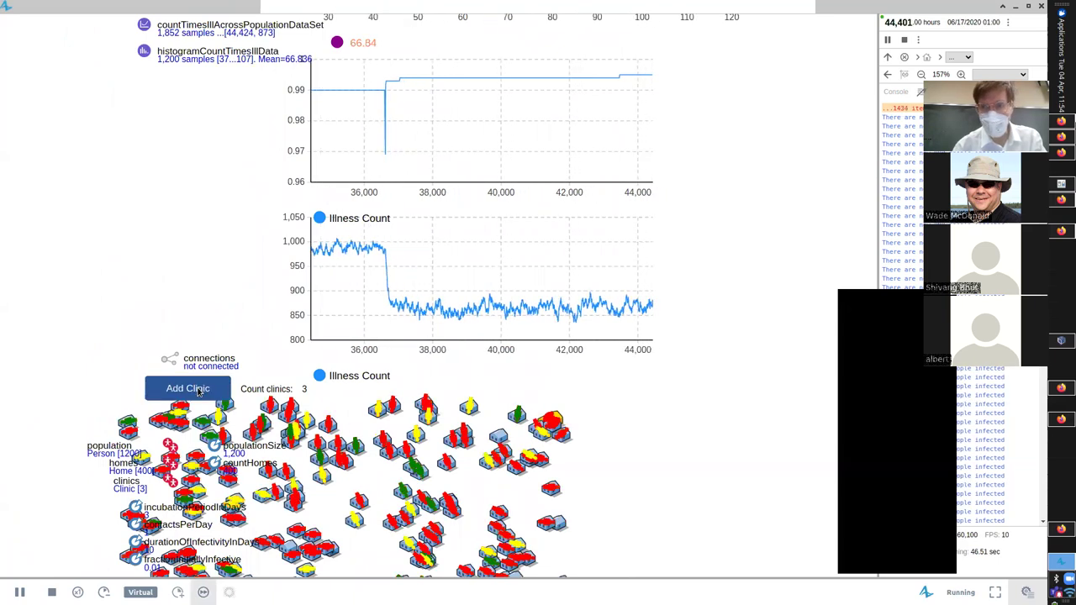
{"action": "left_click", "coordinate": [958, 56]}
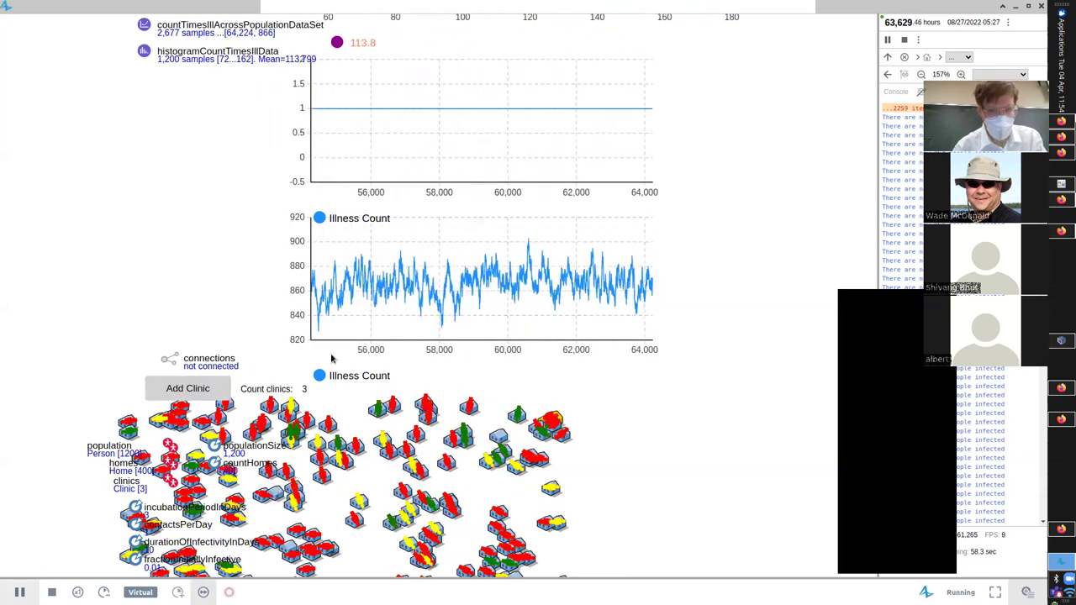
{"action": "left_click", "coordinate": [187, 388]}
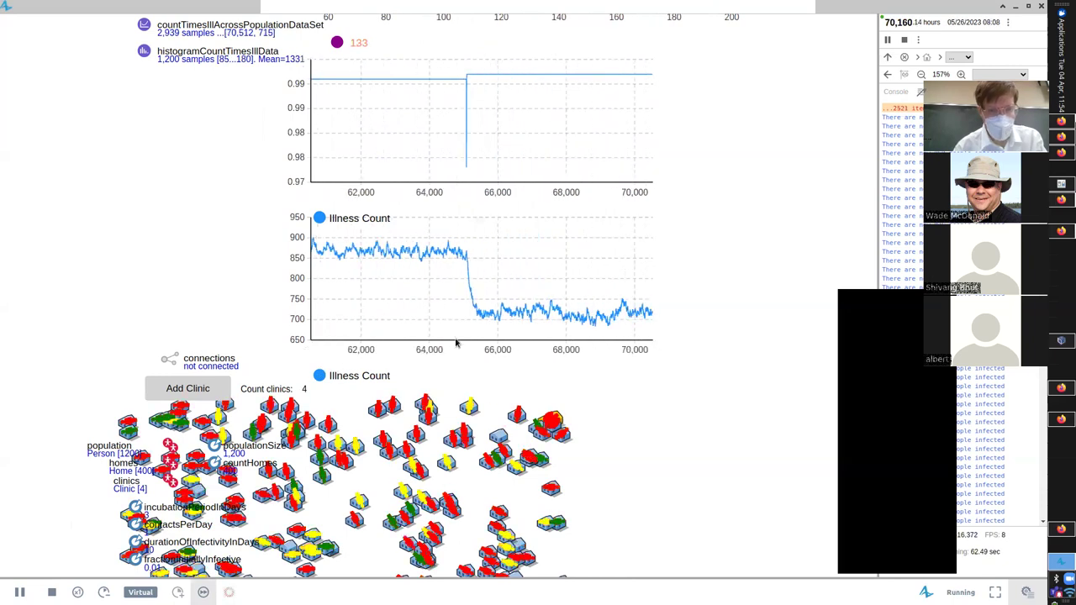
{"action": "key", "text": "space"}
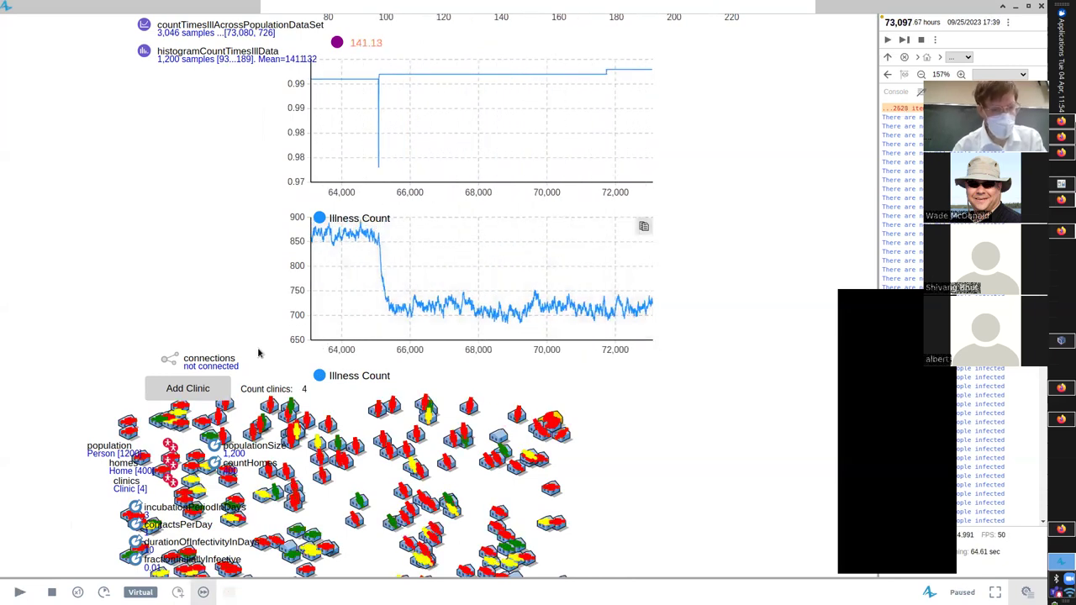
{"action": "scroll", "coordinate": [44, 562], "scroll_direction": "down", "scroll_amount": 2}
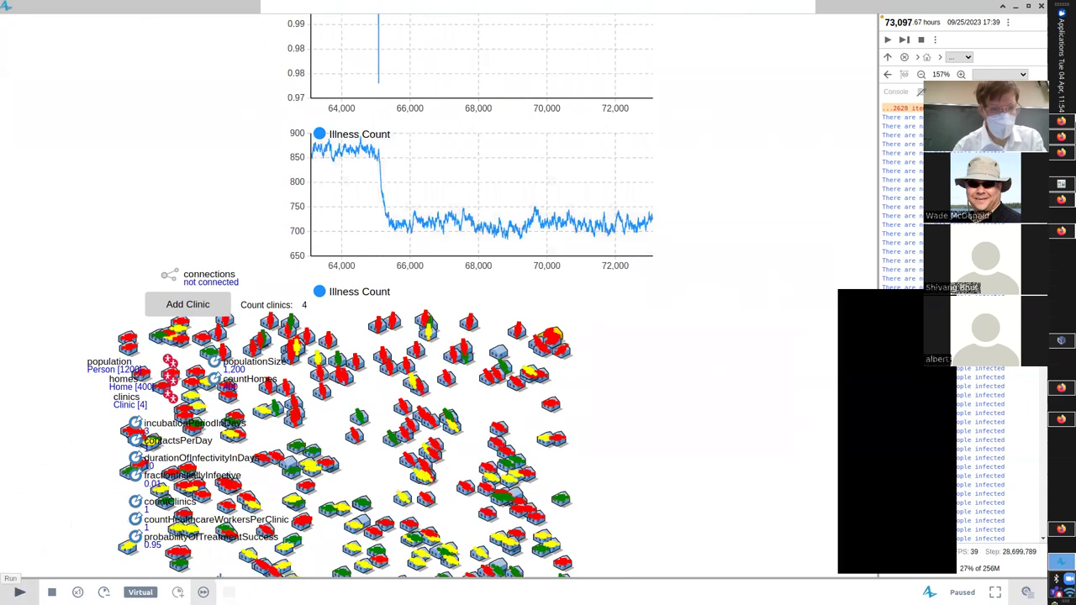
{"action": "key", "text": "space"}
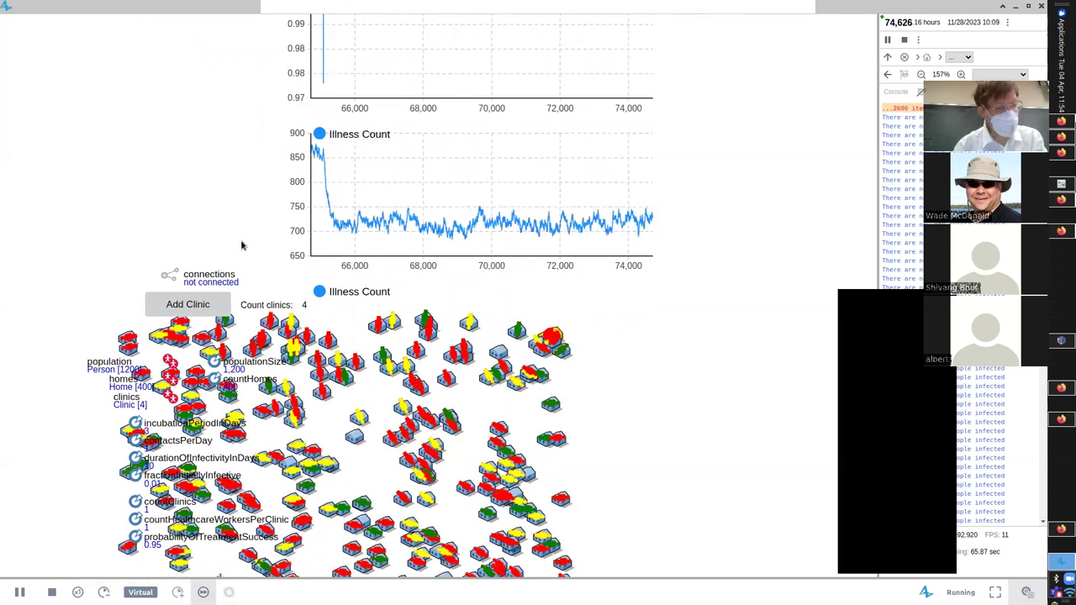
{"action": "scroll", "coordinate": [198, 334], "scroll_direction": "up", "scroll_amount": 3}
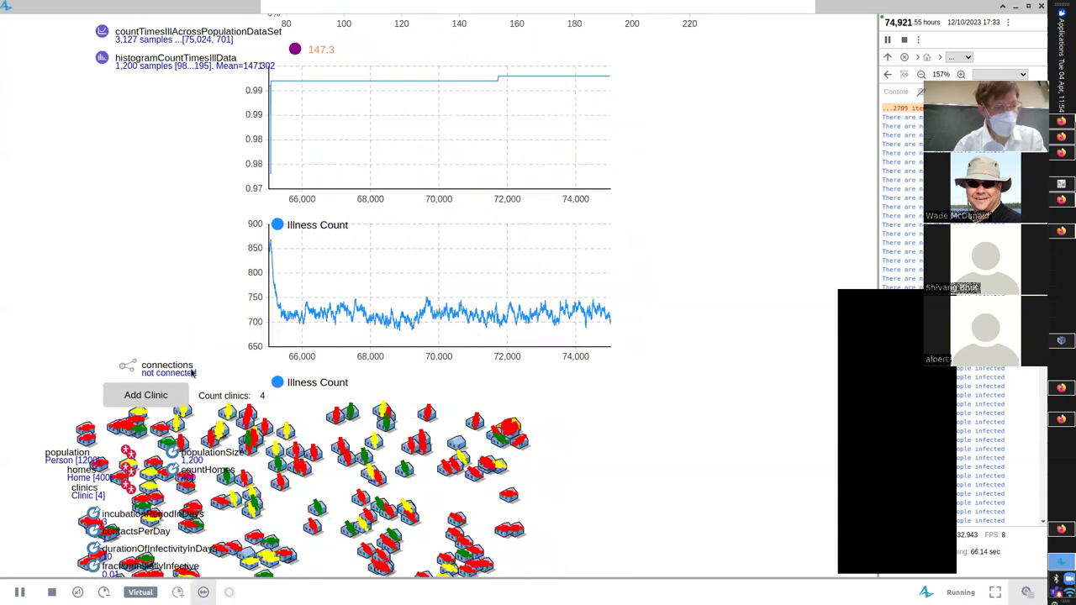
Add a fourth clinic and dive into the first clinic's treatment flowchart
{"action": "left_click", "coordinate": [160, 395]}
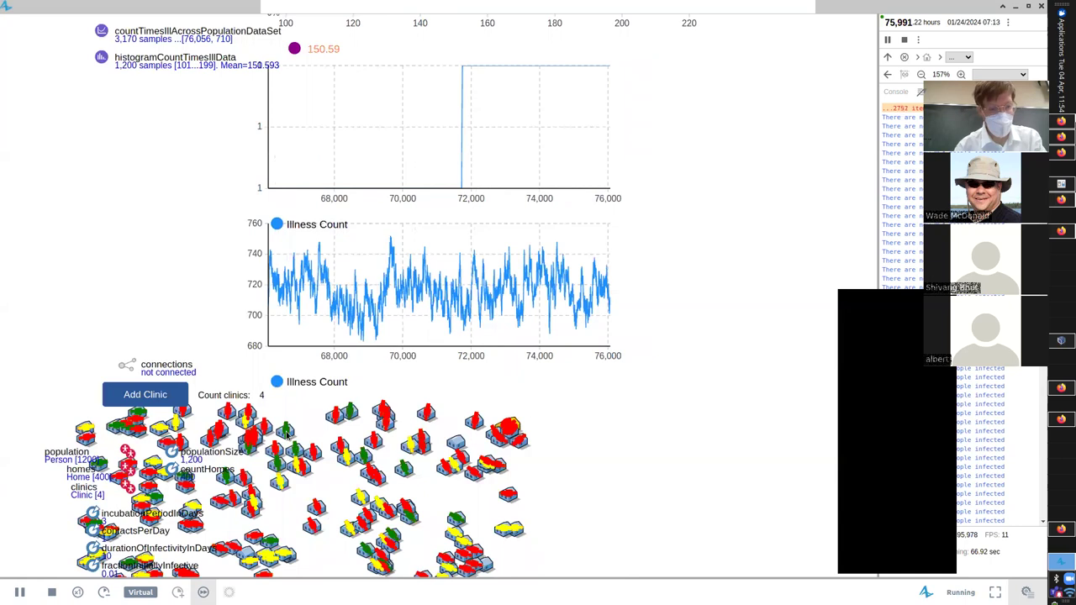
{"action": "left_click", "coordinate": [961, 57]}
{"action": "left_click", "coordinate": [967, 74]}
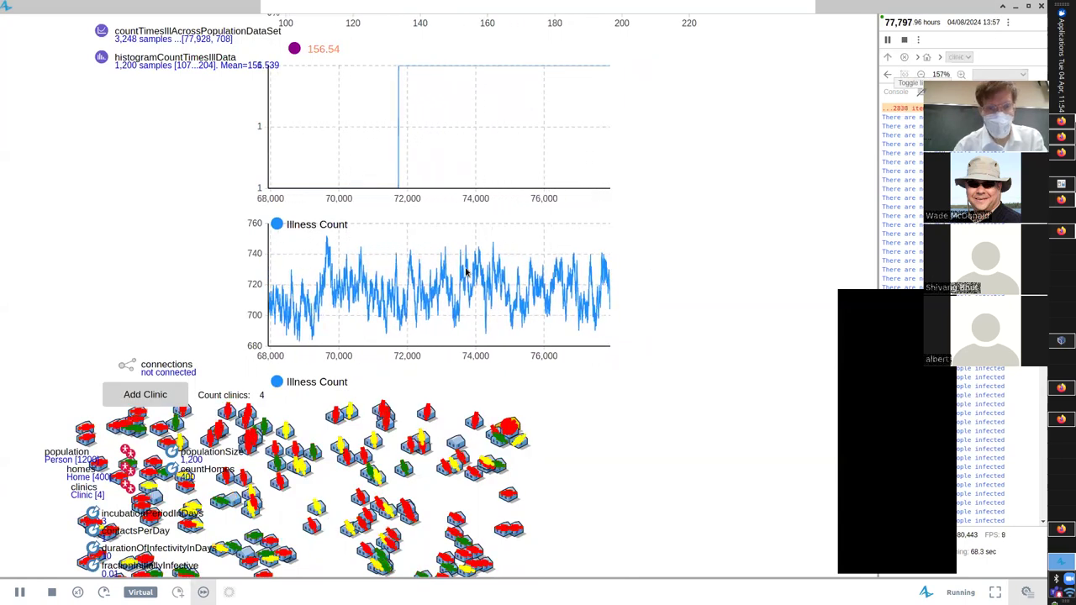
{"action": "left_click_drag", "start_coordinate": [148, 246], "coordinate": [186, 267]}
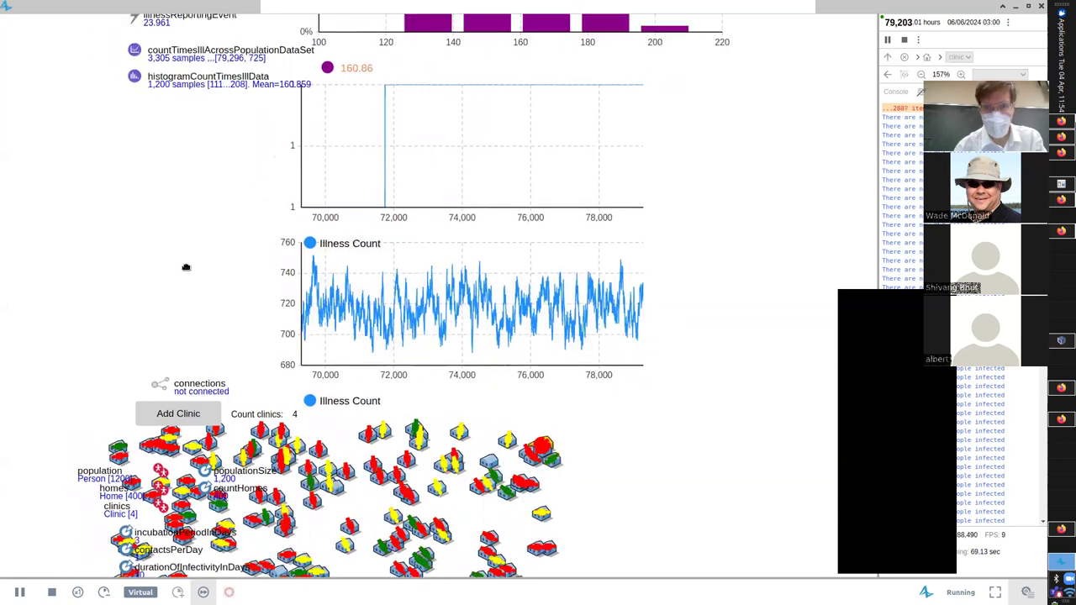
{"action": "left_click_drag", "start_coordinate": [297, 227], "coordinate": [328, 250]}
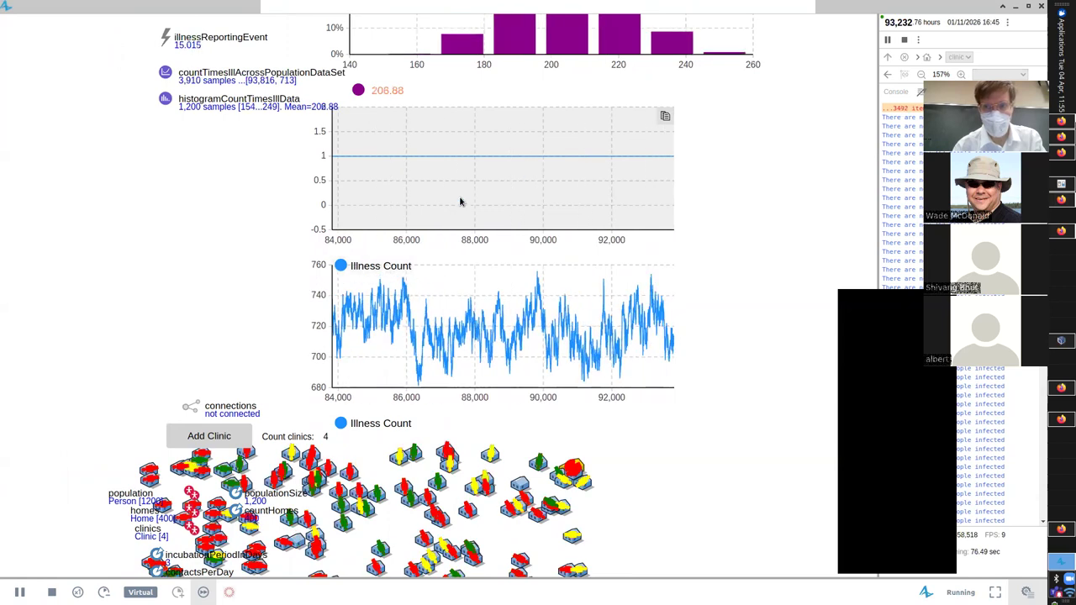
{"action": "left_click", "coordinate": [365, 244]}
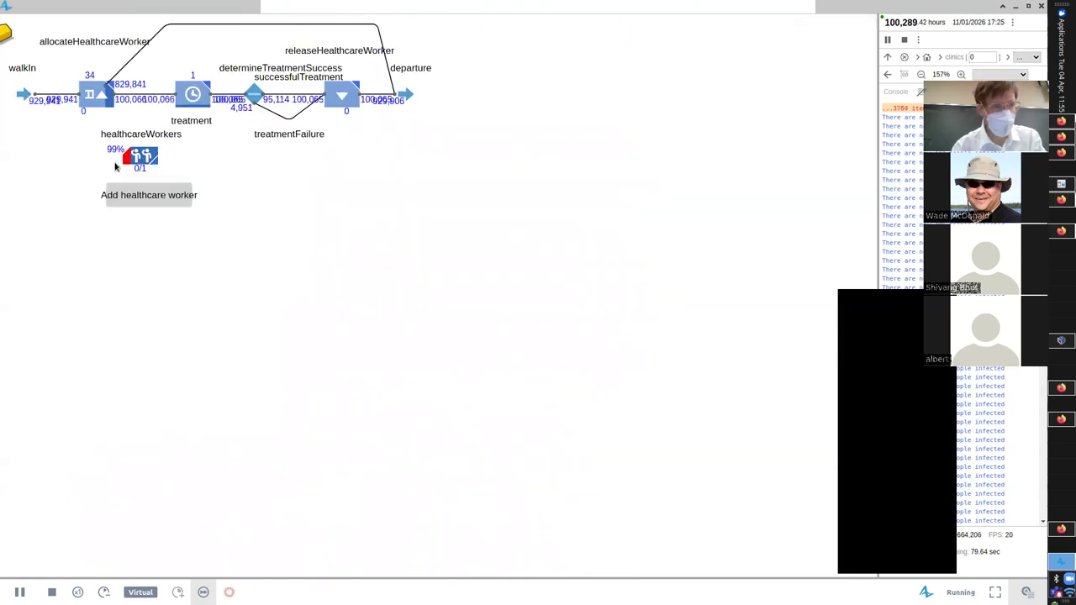
Pause the run at about 104,192 hours
{"action": "left_click", "coordinate": [887, 39]}
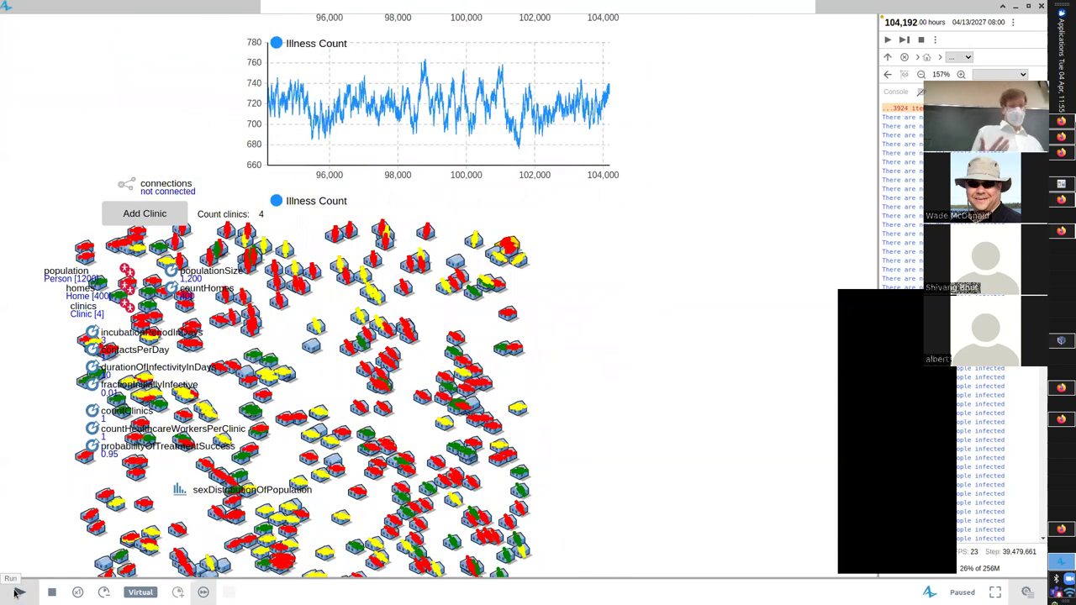
Resume, add a fifth clinic so Illness Count reaches 0, then close the simulation window
{"action": "left_click", "coordinate": [17, 592]}
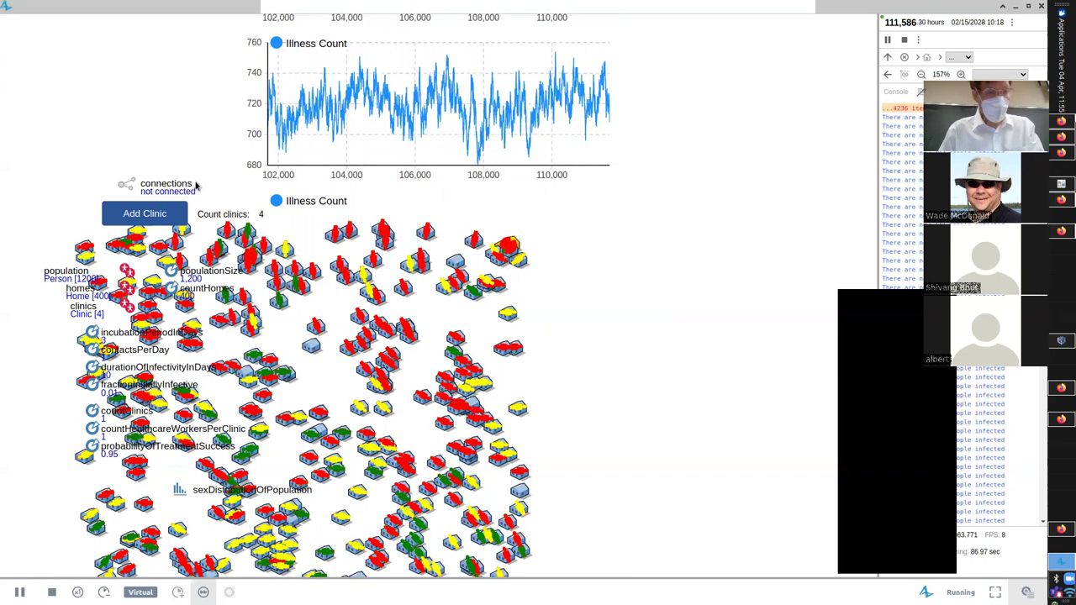
{"action": "scroll", "coordinate": [196, 185], "scroll_direction": "up", "scroll_amount": 1}
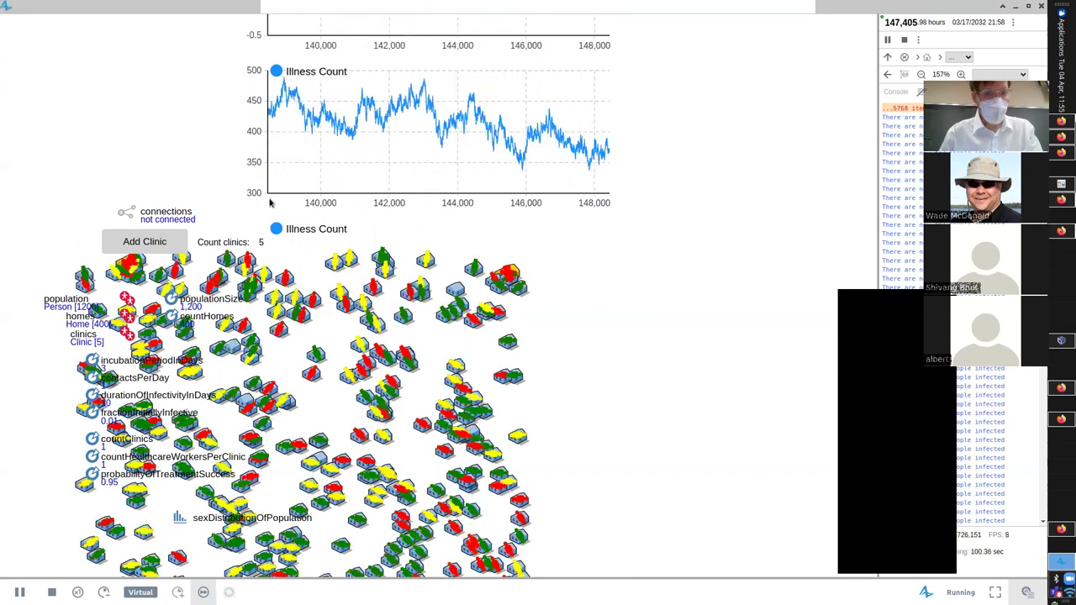
{"action": "left_click", "coordinate": [150, 243]}
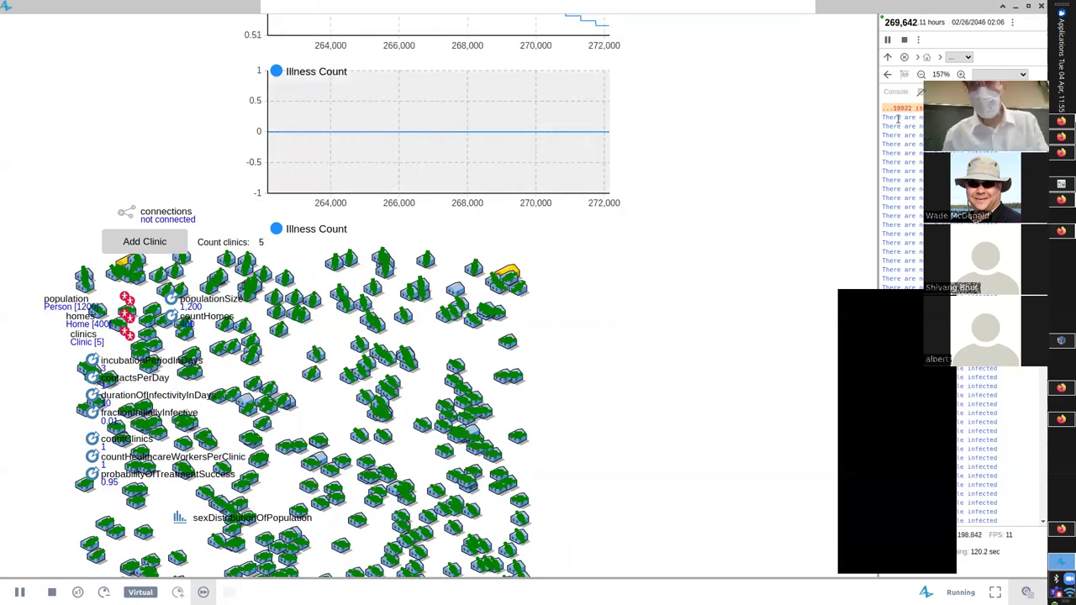
{"action": "left_click", "coordinate": [1040, 6]}
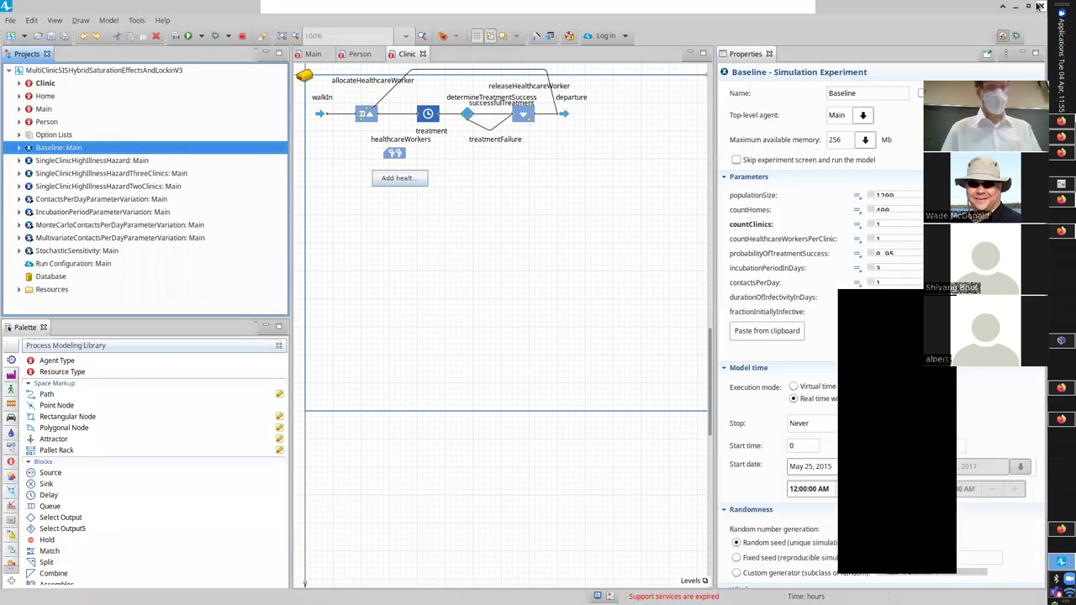
Launch the Baseline: Main experiment from its context menu in the Projects tree
{"action": "right_click", "coordinate": [78, 149]}
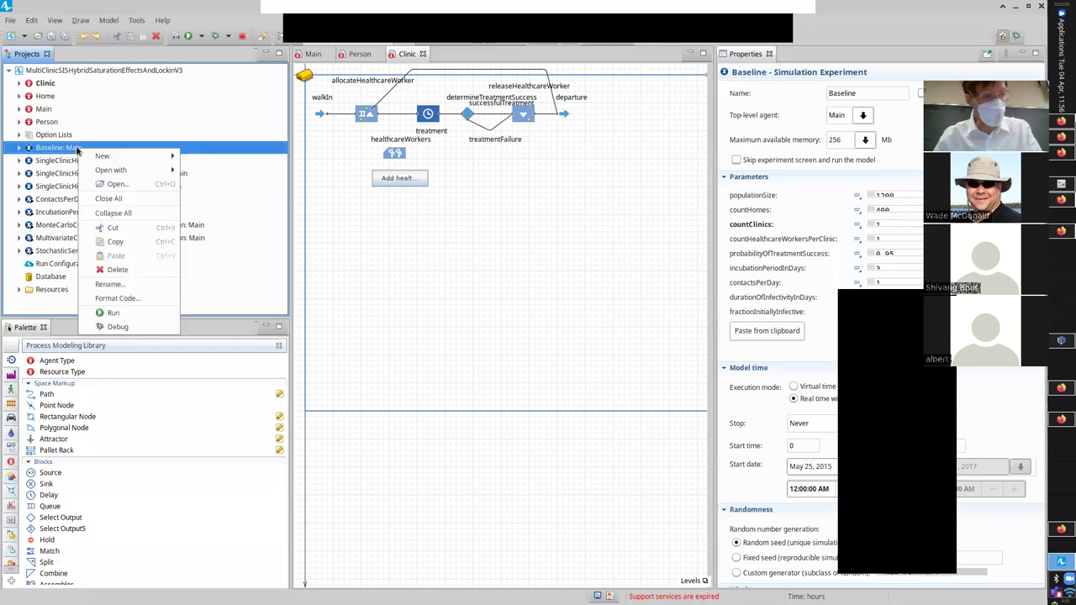
{"action": "left_click", "coordinate": [113, 313]}
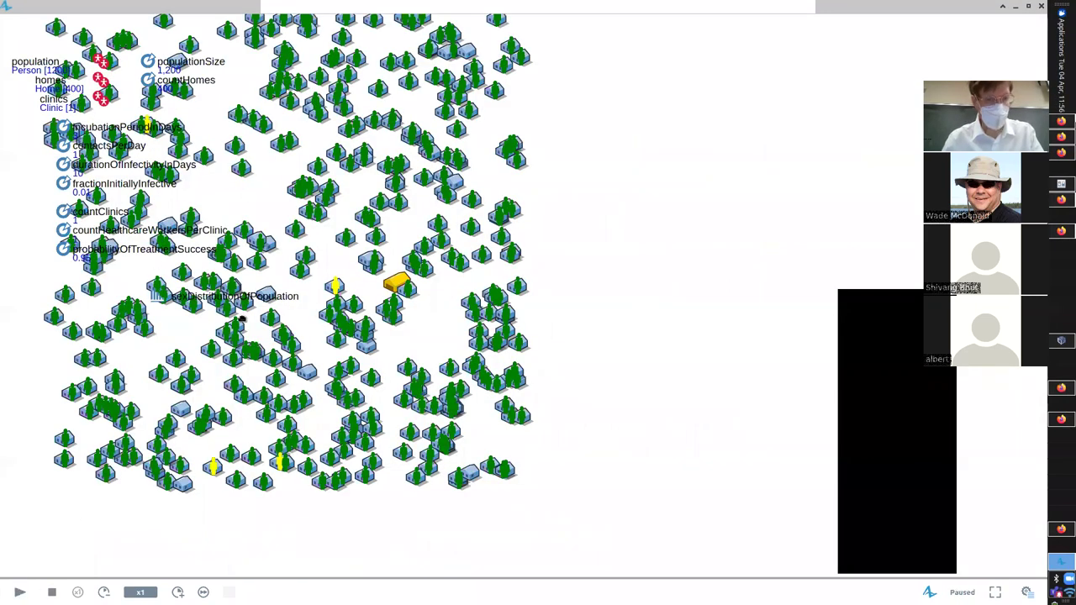
Add three clinics to the paused model with the Add Clinic button
{"action": "scroll", "coordinate": [238, 337], "scroll_direction": "up", "scroll_amount": 2}
{"action": "left_click_drag", "start_coordinate": [388, 442], "coordinate": [348, 413]}
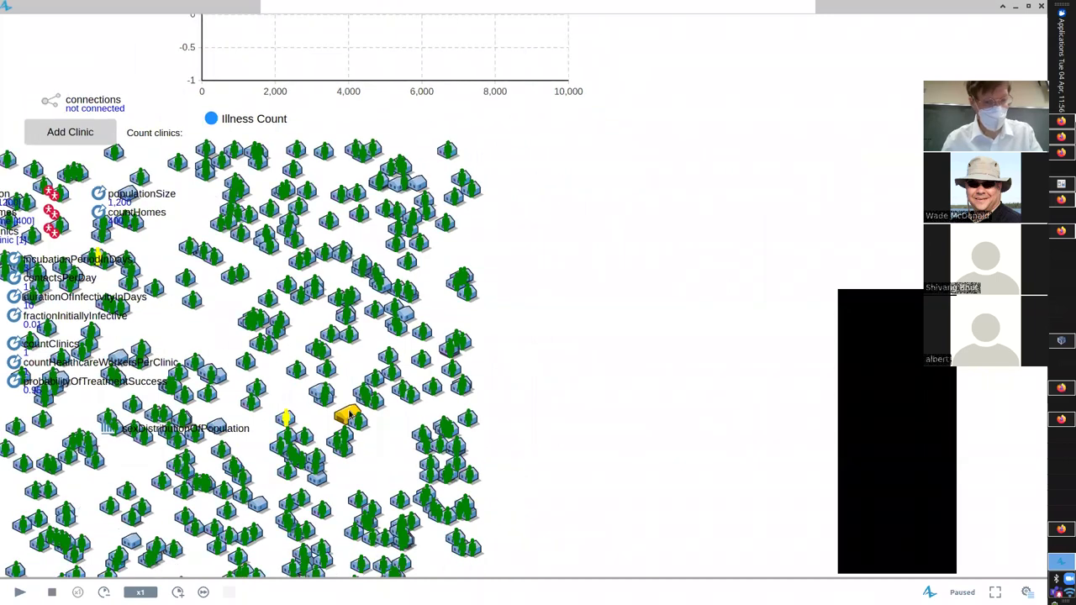
{"action": "scroll", "coordinate": [293, 420], "scroll_direction": "up", "scroll_amount": 3}
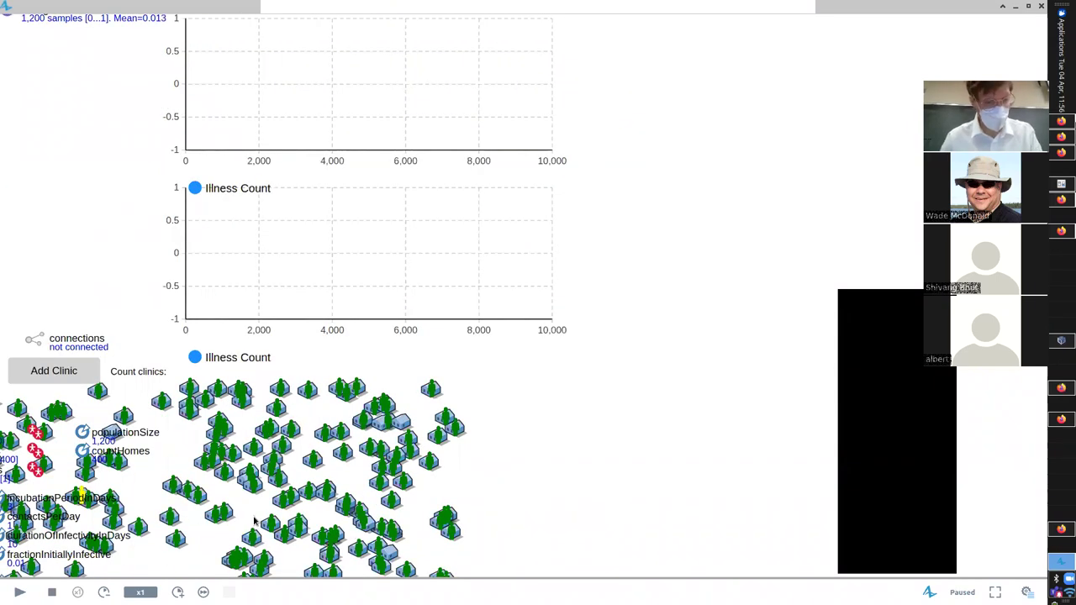
{"action": "left_click", "coordinate": [57, 373]}
{"action": "left_click", "coordinate": [57, 373]}
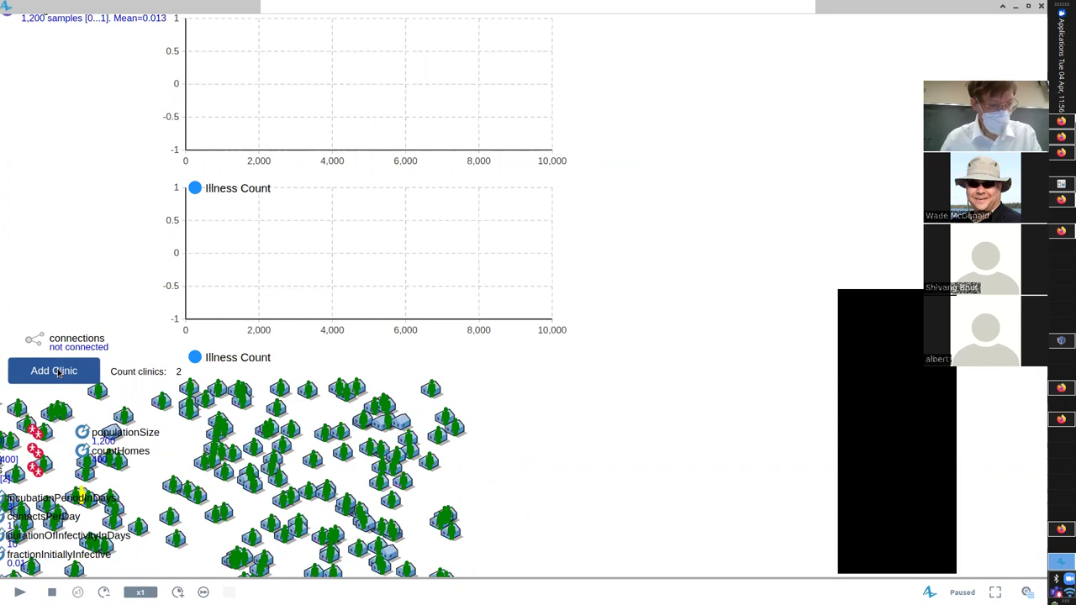
{"action": "left_click", "coordinate": [57, 372]}
Resume in virtual time, watch the Illness Count chart stay at zero, then stop the run
{"action": "left_click_drag", "start_coordinate": [221, 352], "coordinate": [225, 7]}
{"action": "left_click_drag", "start_coordinate": [287, 214], "coordinate": [385, 251]}
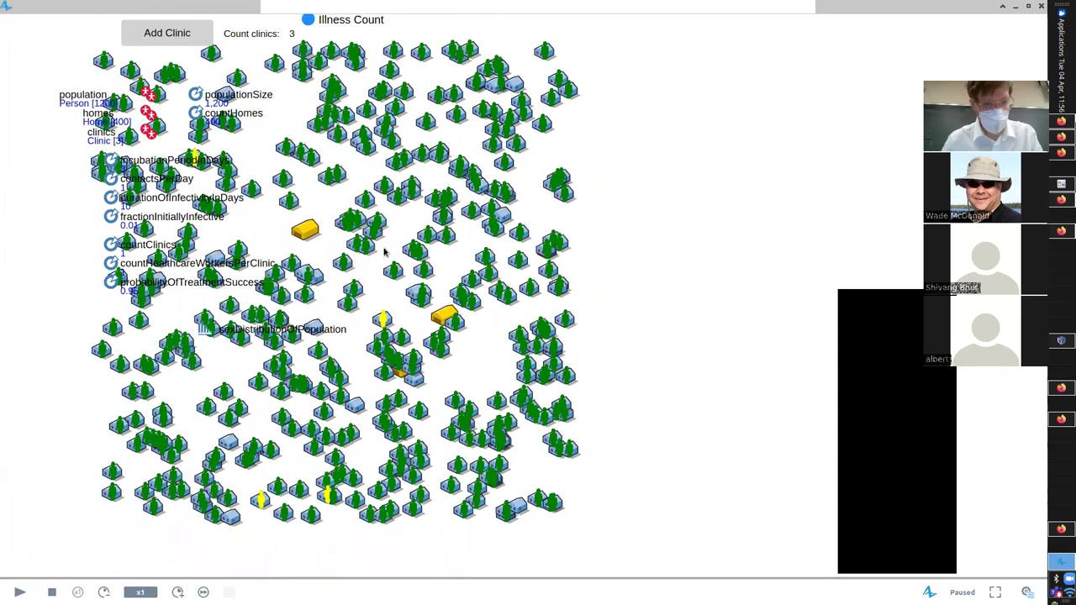
{"action": "left_click", "coordinate": [203, 592]}
{"action": "left_click_drag", "start_coordinate": [216, 251], "coordinate": [205, 353]}
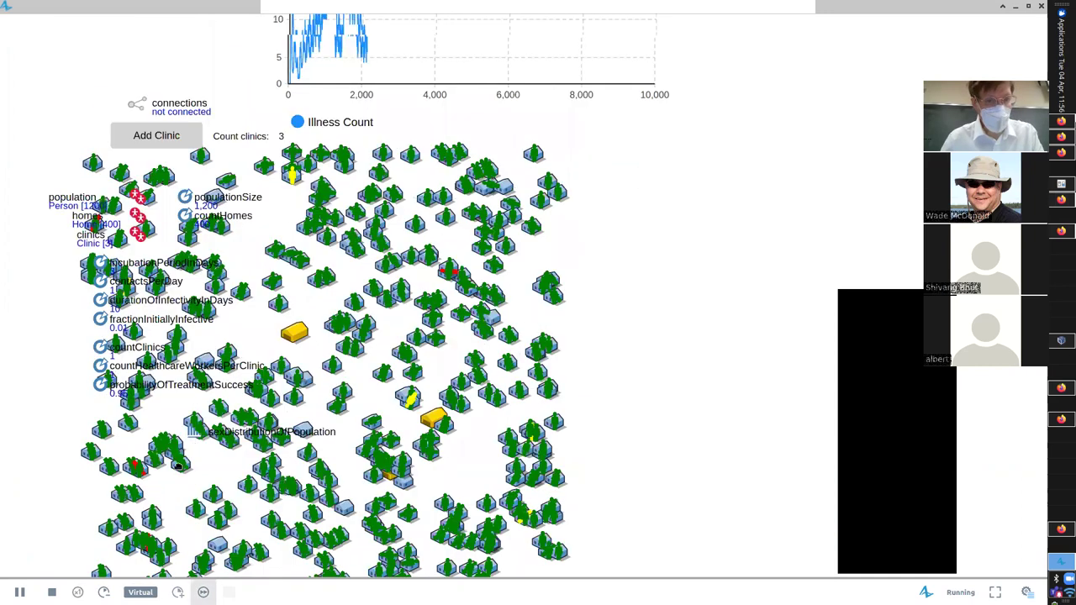
{"action": "left_click_drag", "start_coordinate": [178, 469], "coordinate": [139, 536]}
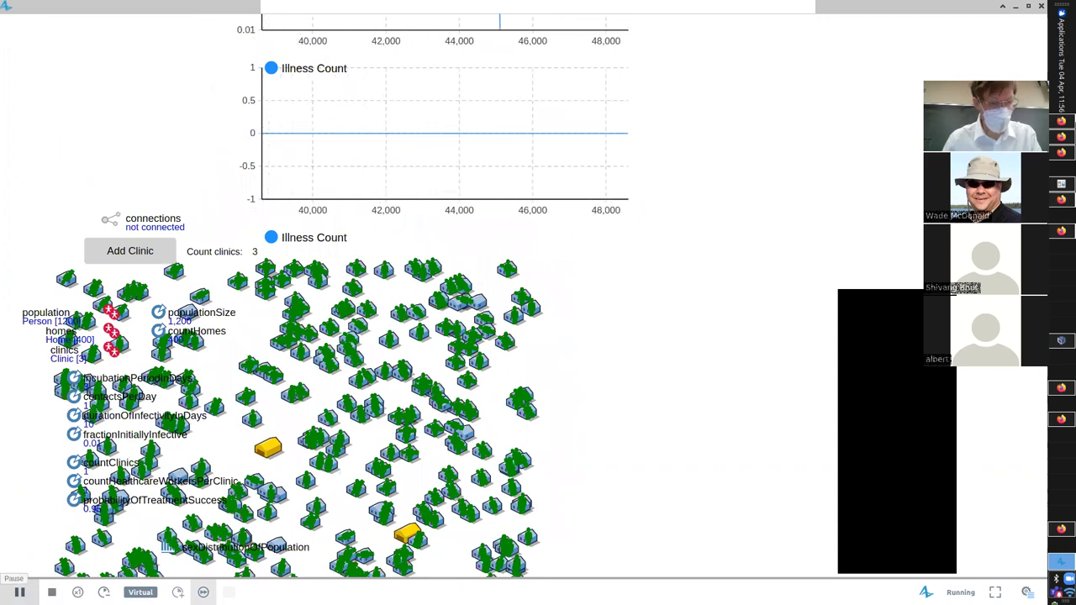
{"action": "left_click", "coordinate": [51, 592]}
Start a new run, close the incubationPeriodInDays inspect window, stop it, and close the model window
{"action": "left_click", "coordinate": [138, 98]}
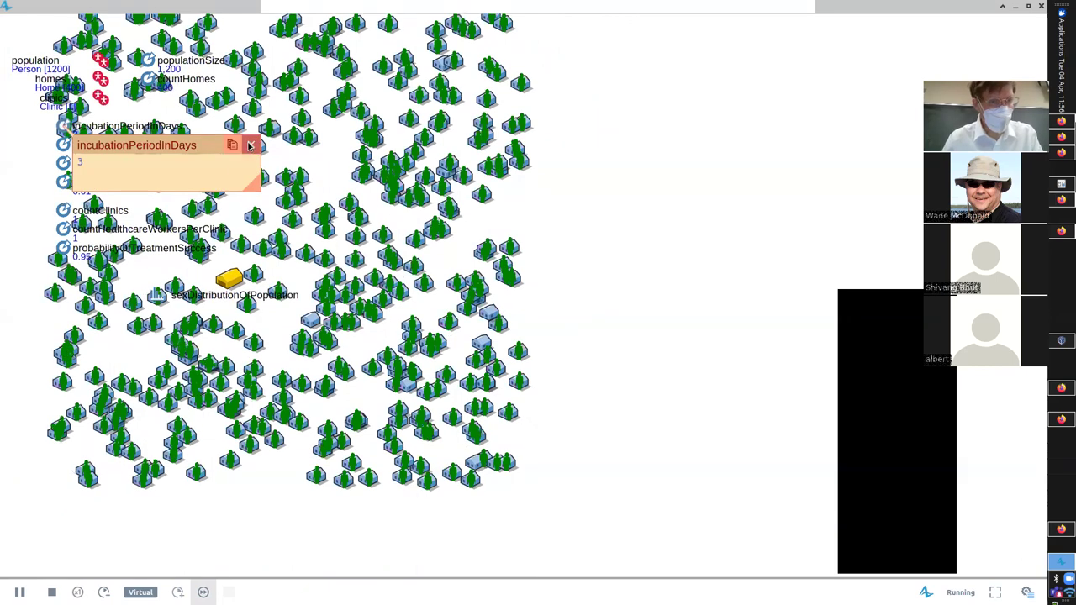
{"action": "left_click", "coordinate": [249, 146]}
{"action": "scroll", "coordinate": [228, 244], "scroll_direction": "up", "scroll_amount": 2}
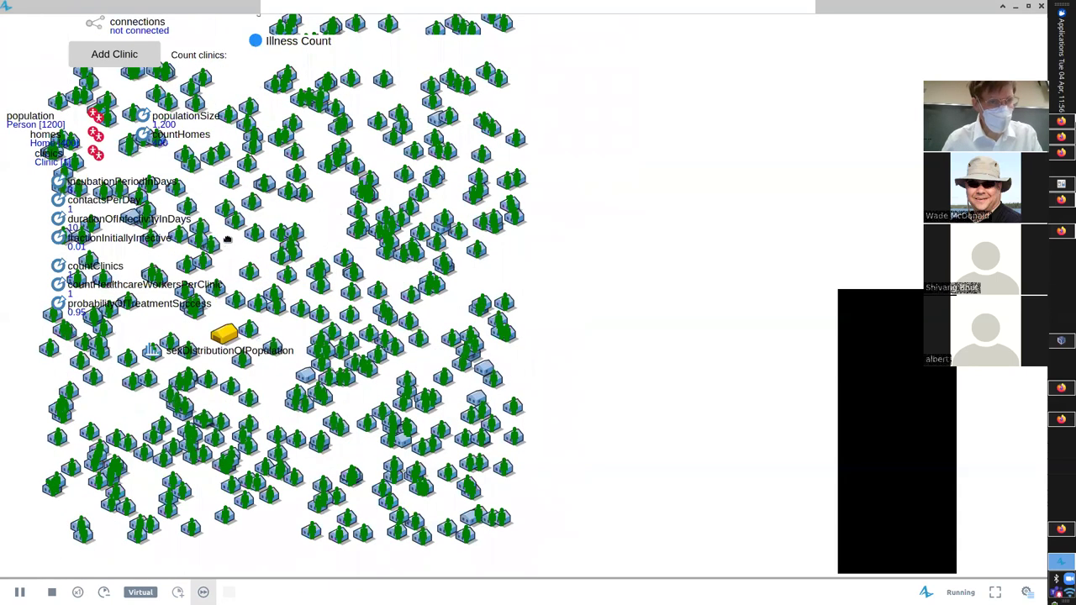
{"action": "scroll", "coordinate": [214, 213], "scroll_direction": "up", "scroll_amount": 2}
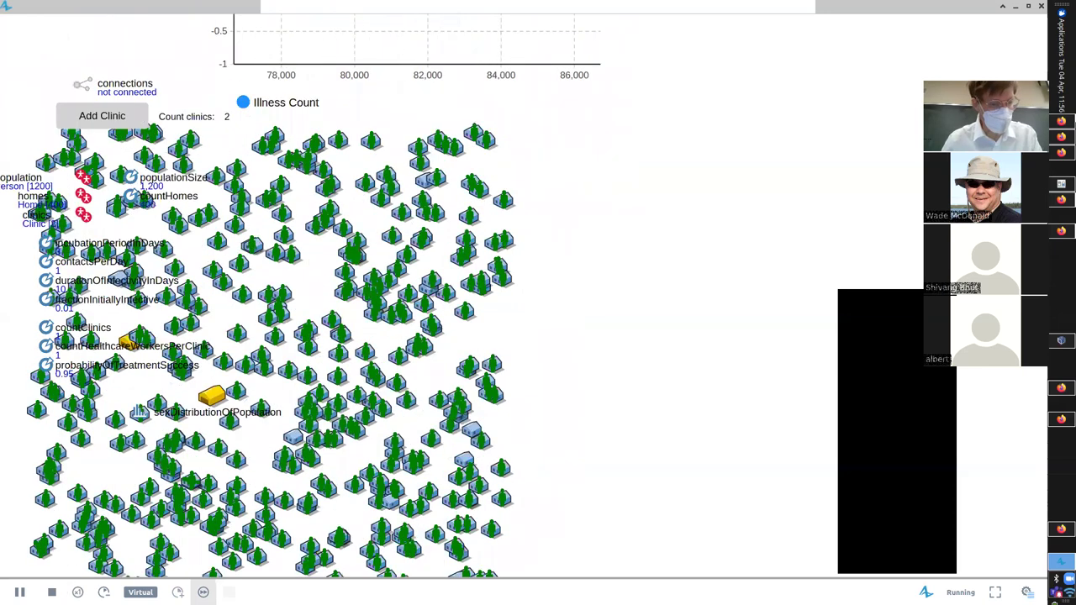
{"action": "left_click", "coordinate": [51, 592]}
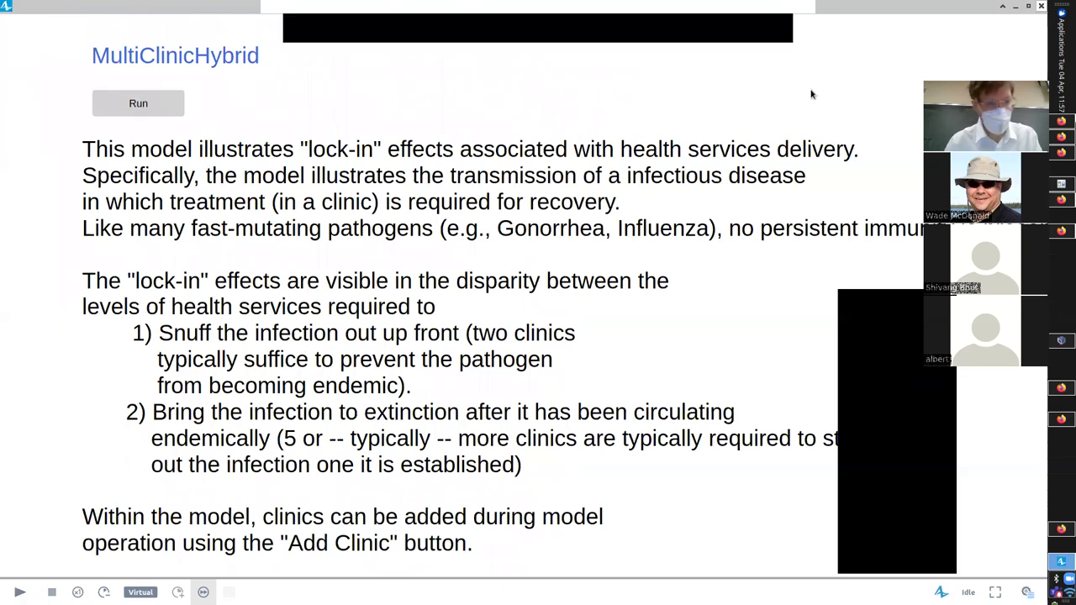
{"action": "left_click", "coordinate": [1041, 6]}
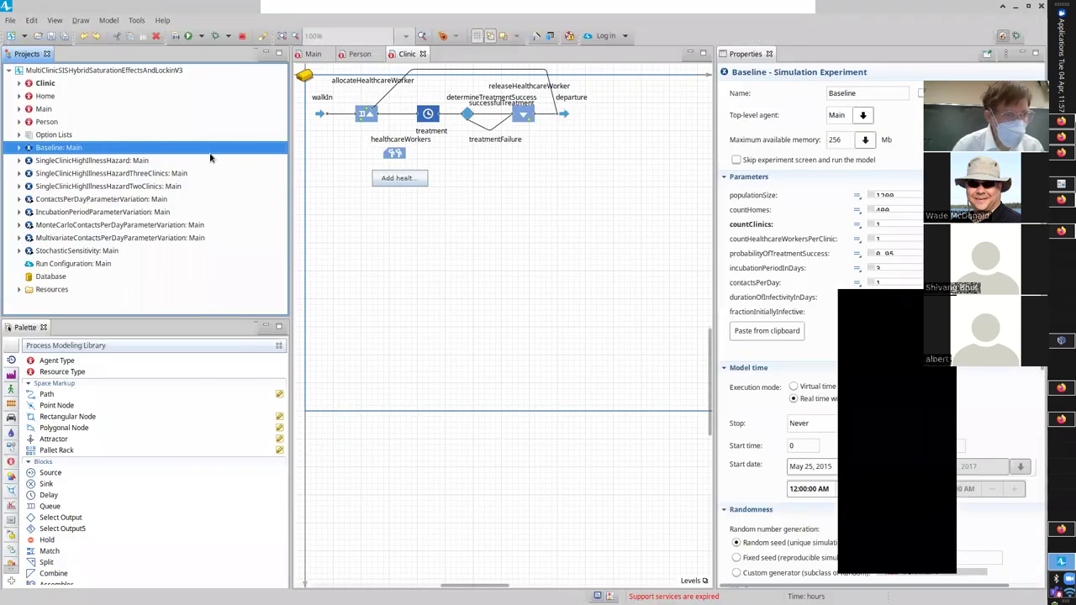
Open the Person and Clinic agent diagrams from the Projects tree to review them
{"action": "left_click", "coordinate": [64, 161]}
{"action": "left_click", "coordinate": [52, 150]}
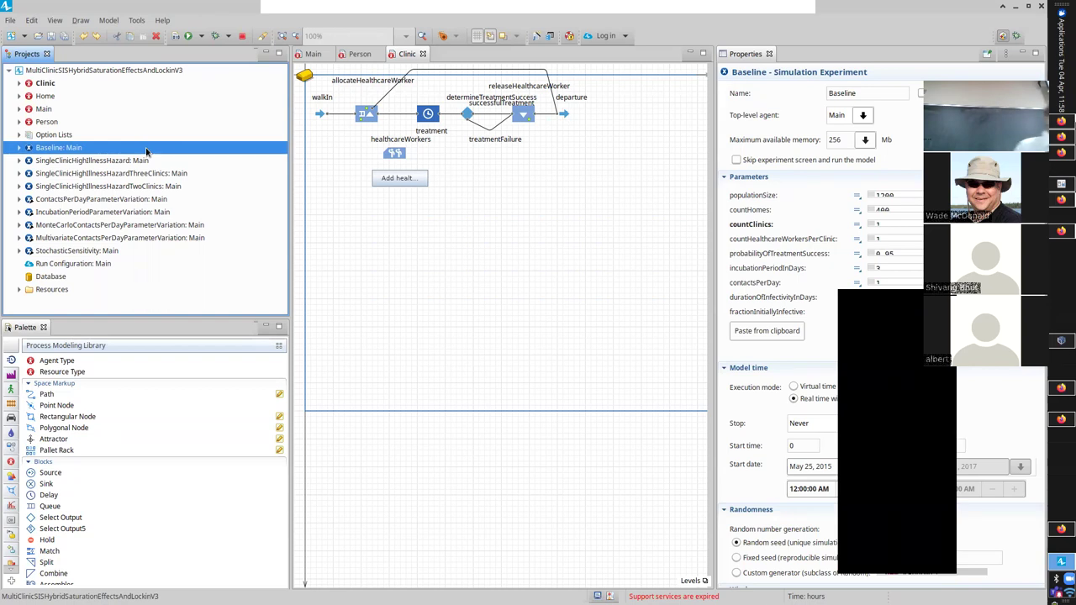
{"action": "double_click", "coordinate": [53, 124]}
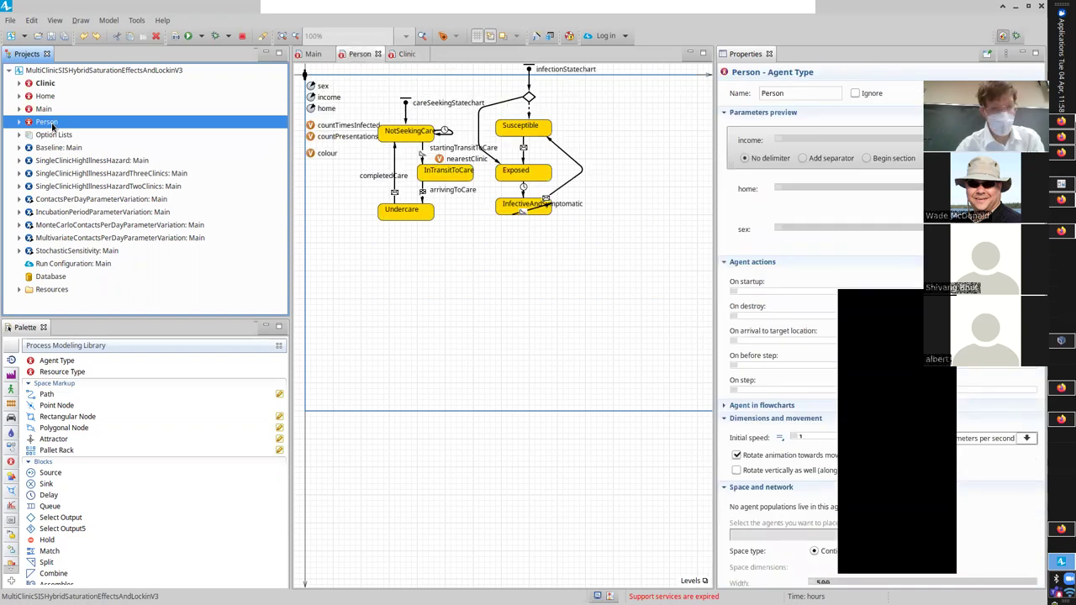
{"action": "left_click", "coordinate": [44, 84]}
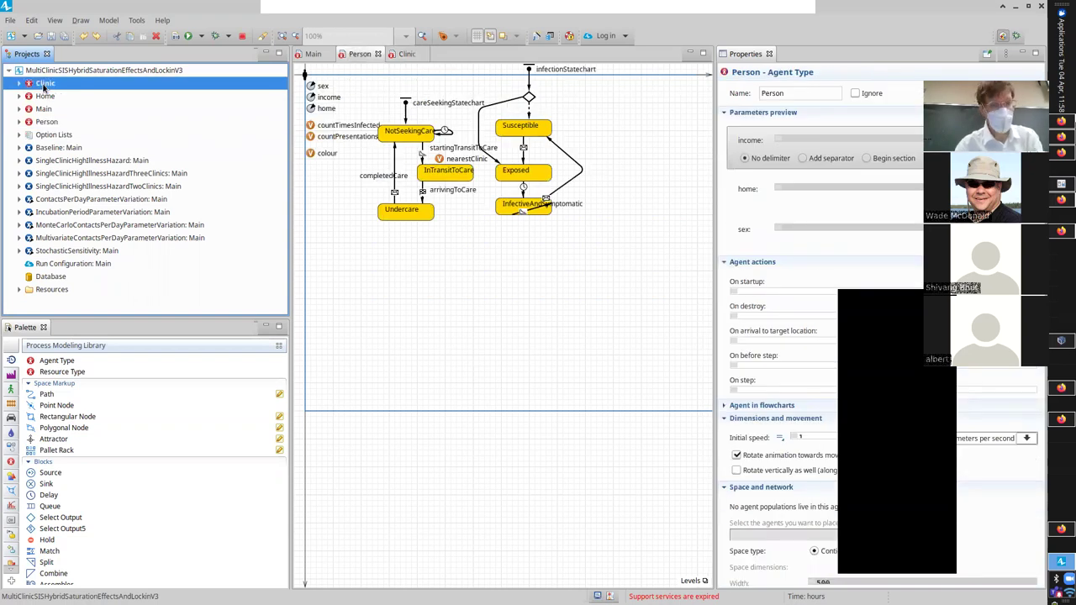
{"action": "double_click", "coordinate": [44, 84]}
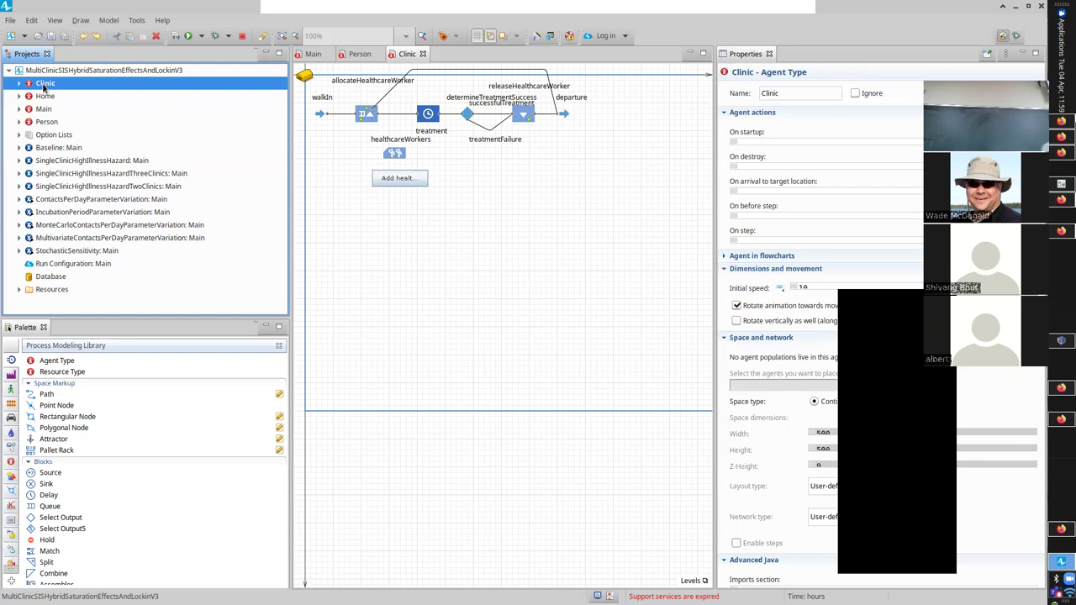
Switch to the lecture slides and show the 'Hybrid ABM-Discrete Event Modeling' slide
{"action": "key", "text": "alt+Tab"}
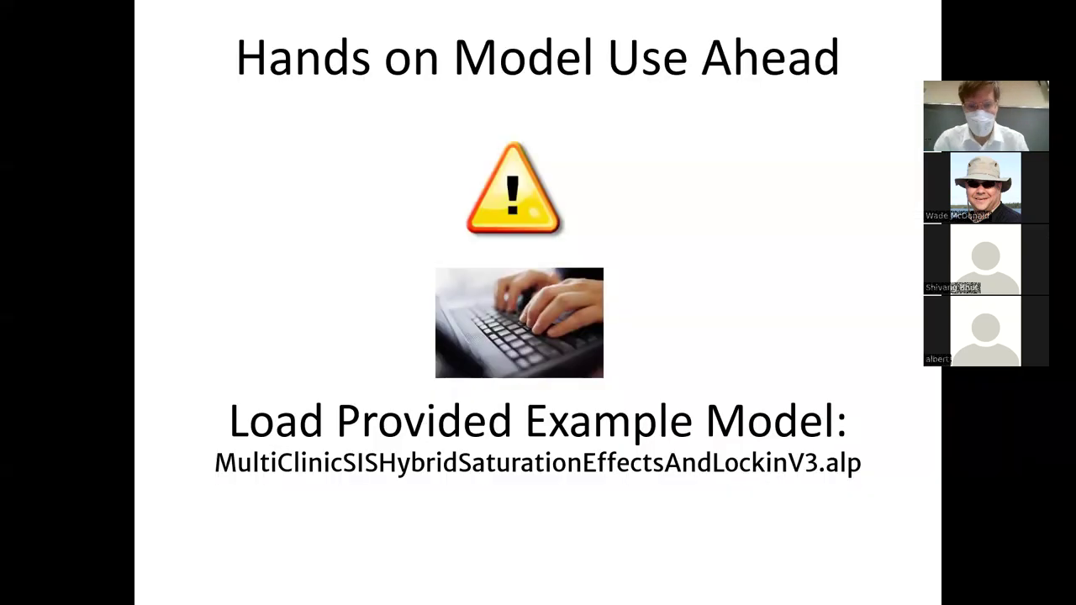
{"action": "key", "text": "Right"}
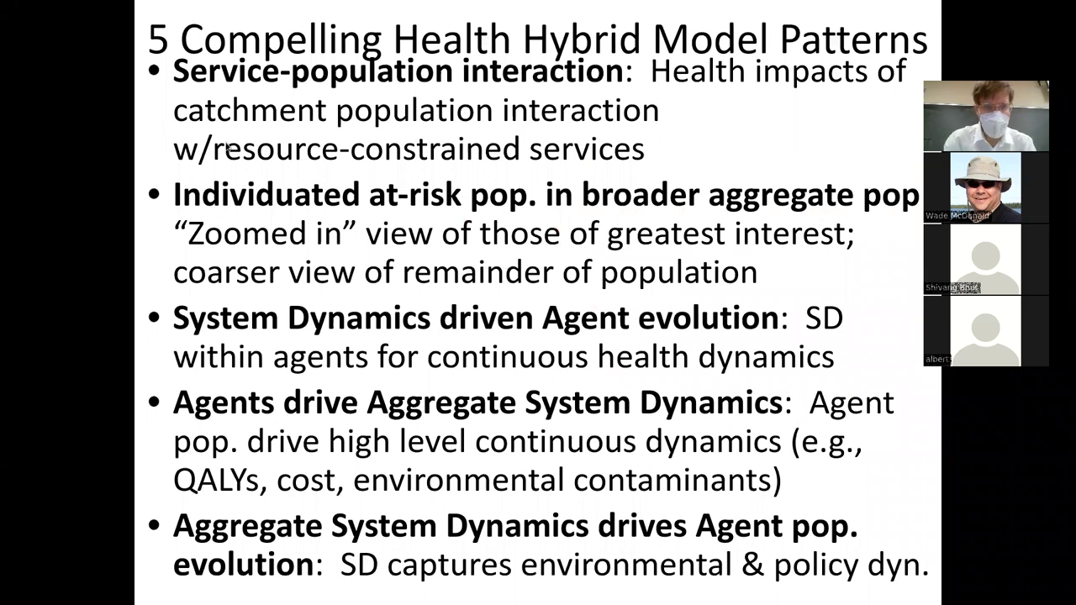
{"action": "key", "text": "Left"}
{"action": "key", "text": "Left"}
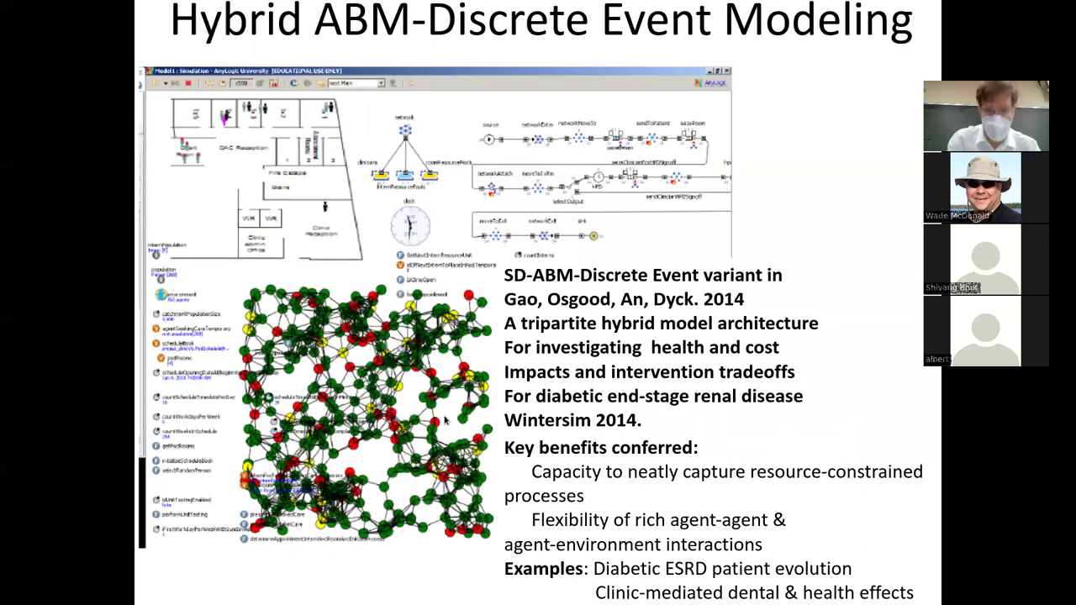
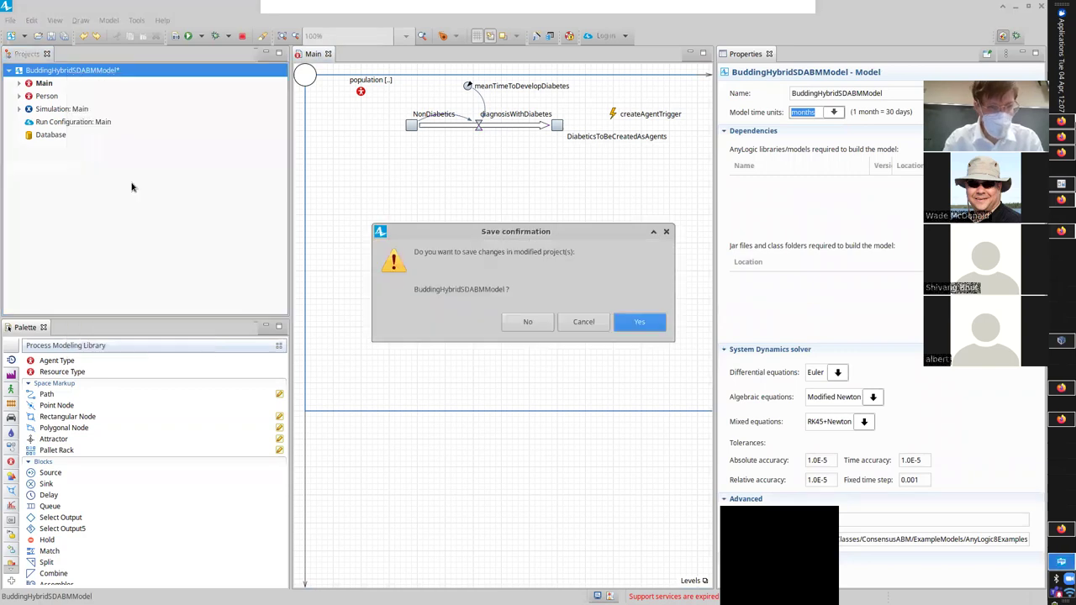
Close the BuddingHybridSDABMModel project without saving and advance the slides to the hands-on model
{"action": "left_click", "coordinate": [516, 321]}
{"action": "key", "text": "alt+Tab"}
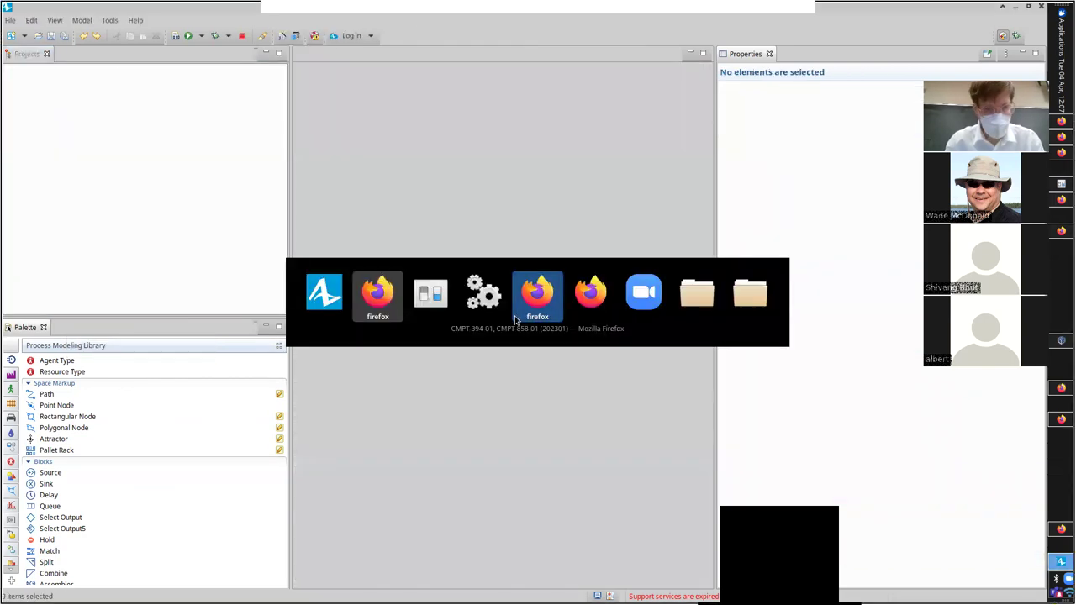
{"action": "key", "text": "Right"}
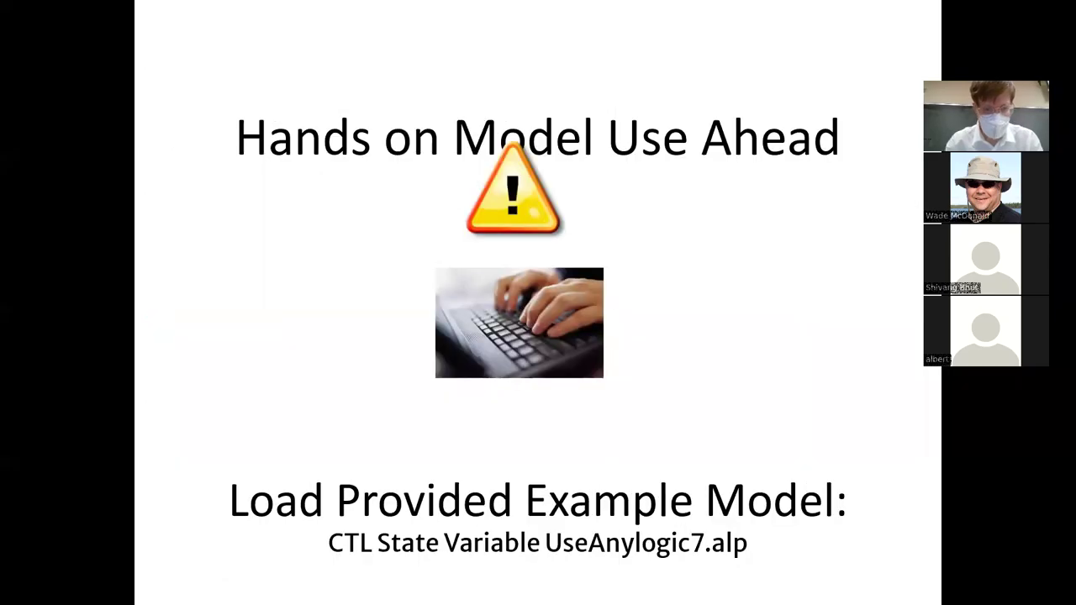
{"action": "key", "text": "alt+Tab"}
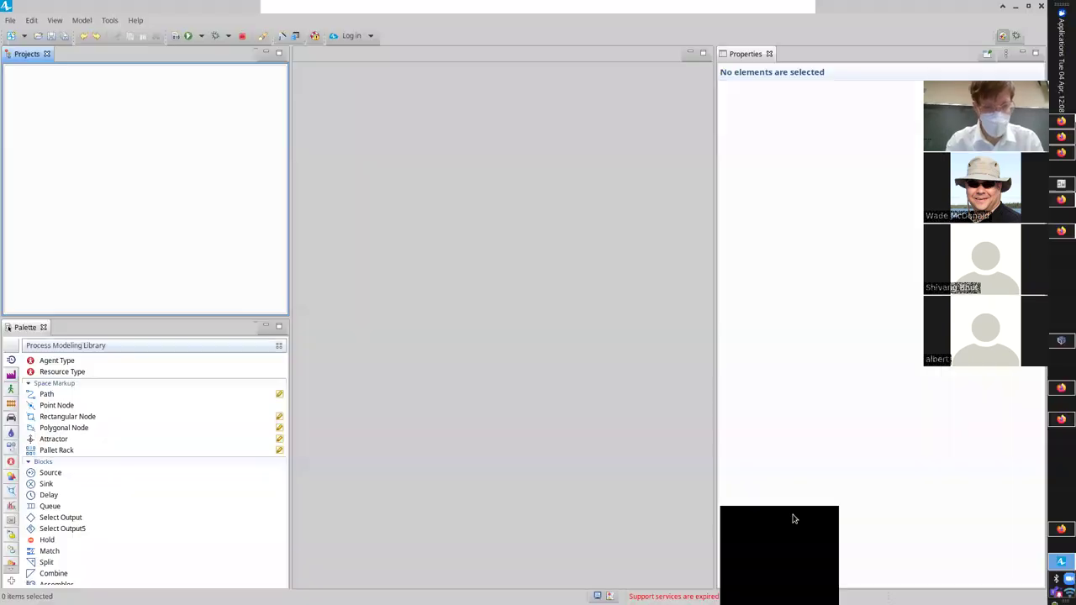
Open CTL State Variable UseAnylogic7.alp from the HybridModels folder
{"action": "key", "text": "ctrl+o"}
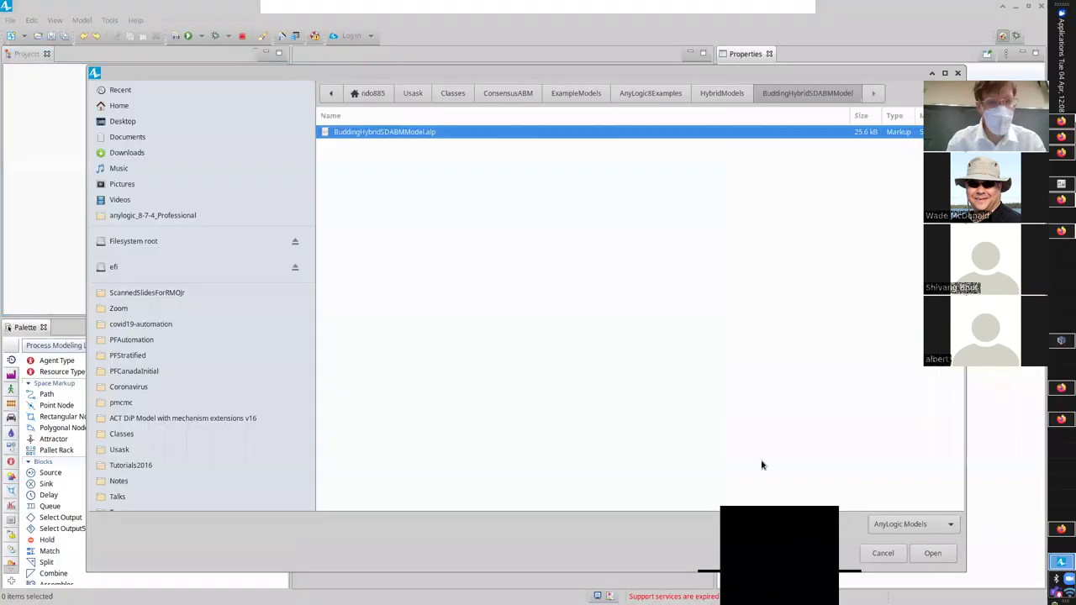
{"action": "left_click", "coordinate": [720, 94]}
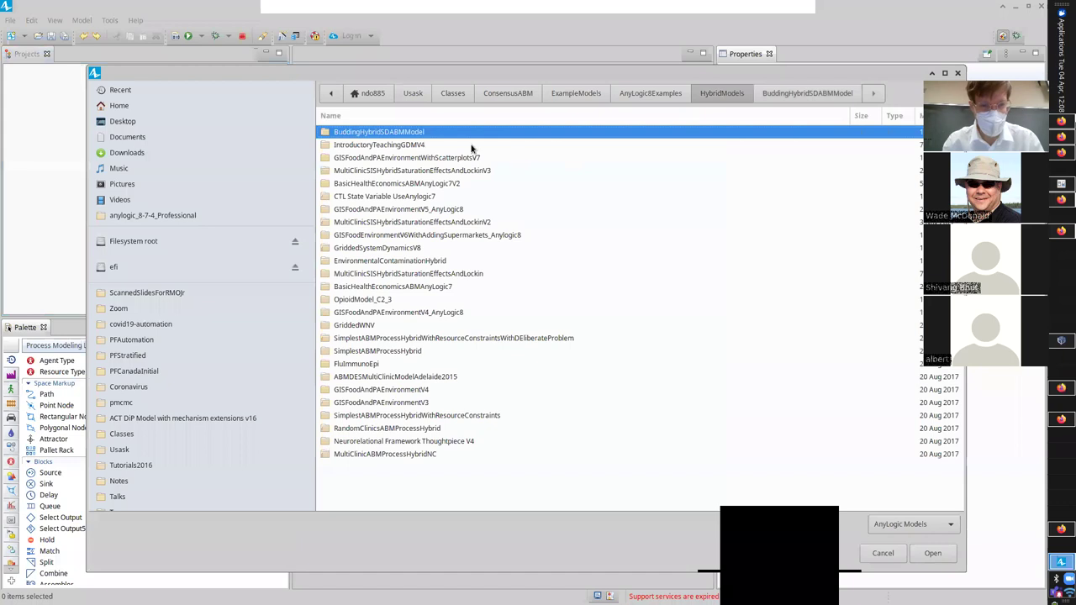
{"action": "double_click", "coordinate": [385, 196]}
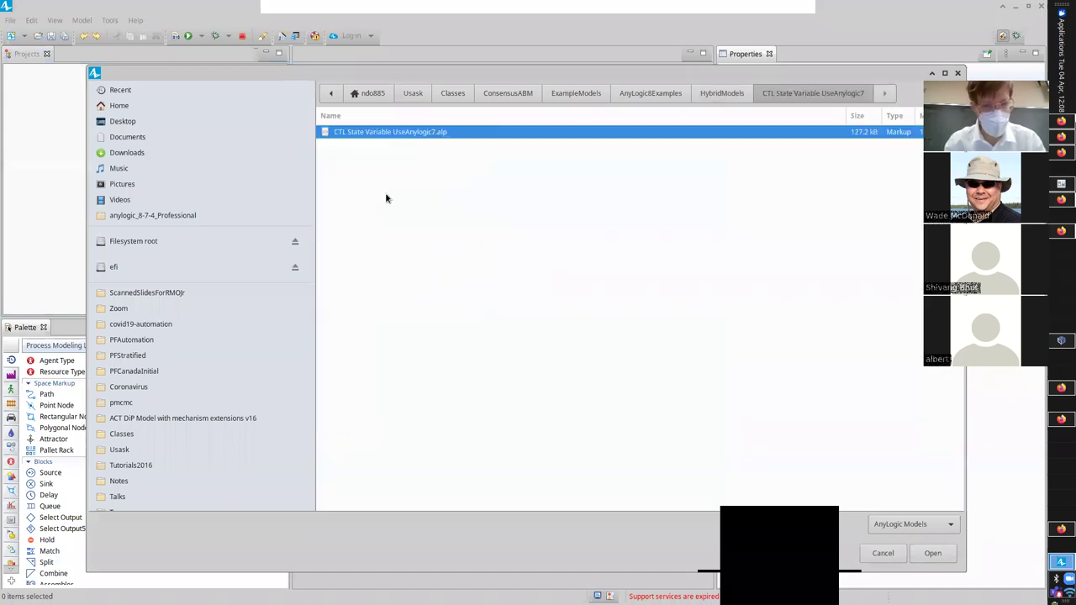
{"action": "double_click", "coordinate": [351, 138]}
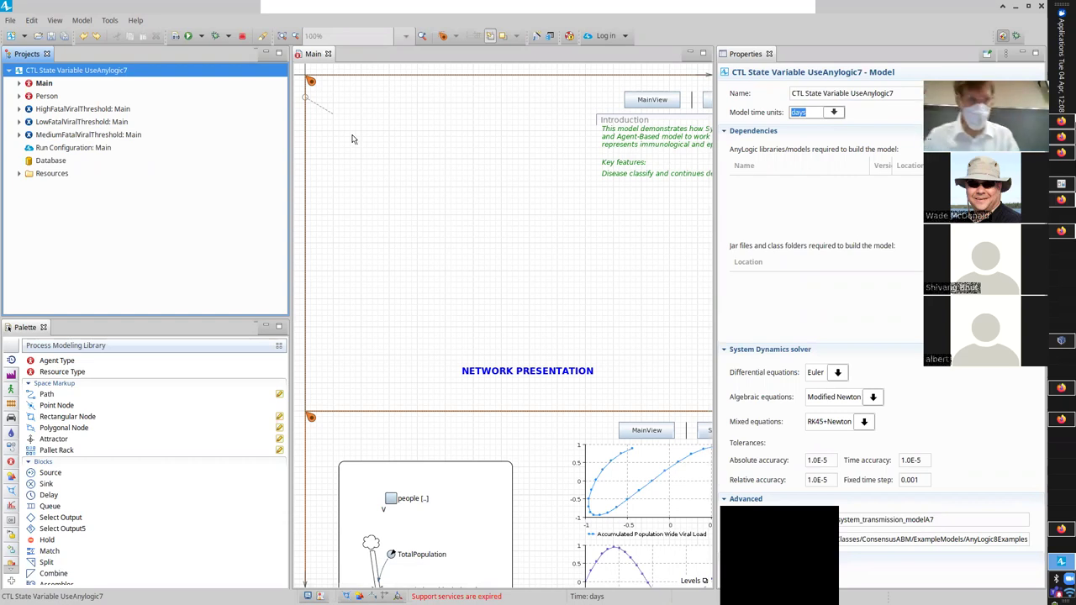
Open the Person statechart and select the death transition with condition V >= main.fatalViralLevelThreshold
{"action": "left_click", "coordinate": [48, 97]}
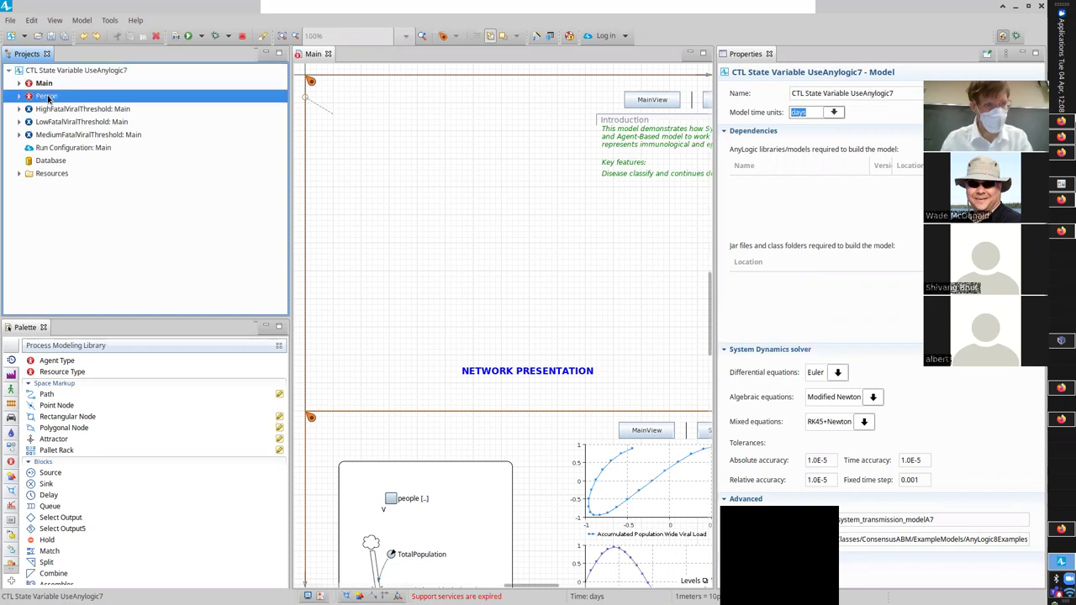
{"action": "double_click", "coordinate": [48, 98]}
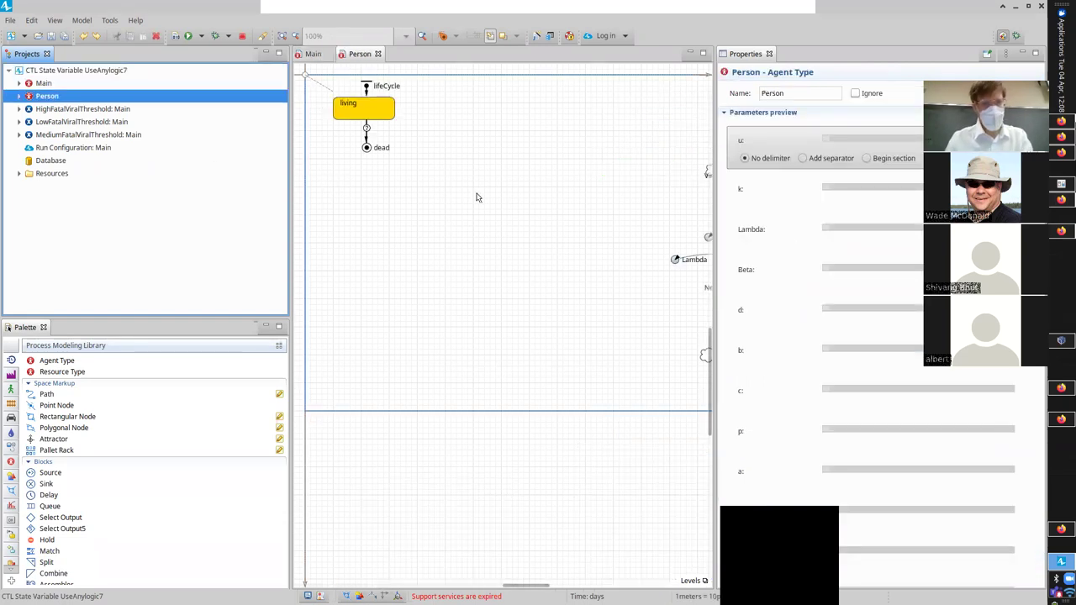
{"action": "scroll", "coordinate": [705, 347], "scroll_direction": "up", "scroll_amount": 2}
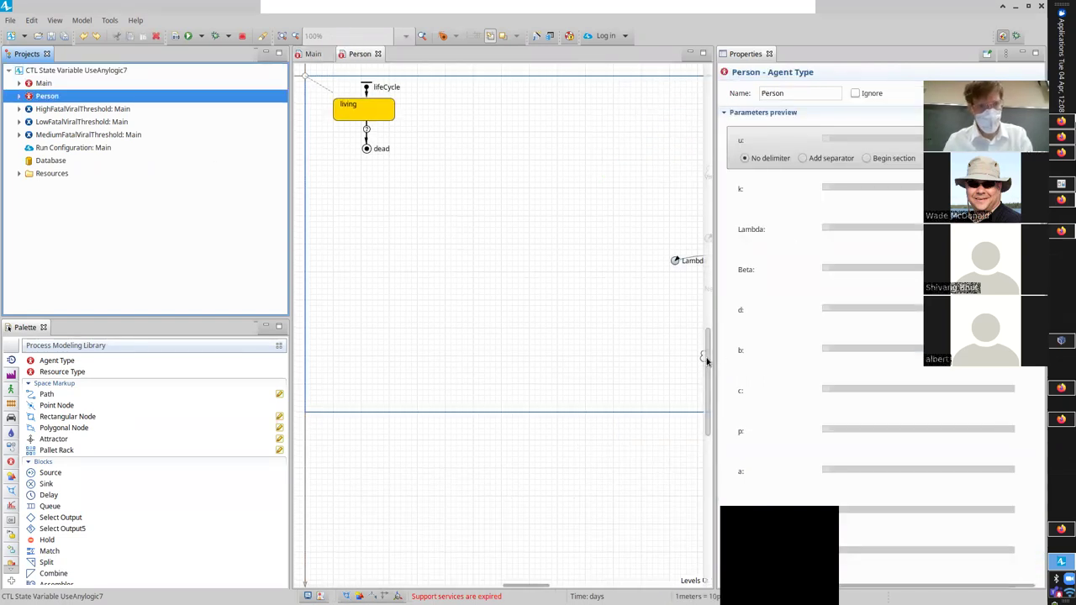
{"action": "scroll", "coordinate": [704, 347], "scroll_direction": "up", "scroll_amount": 3}
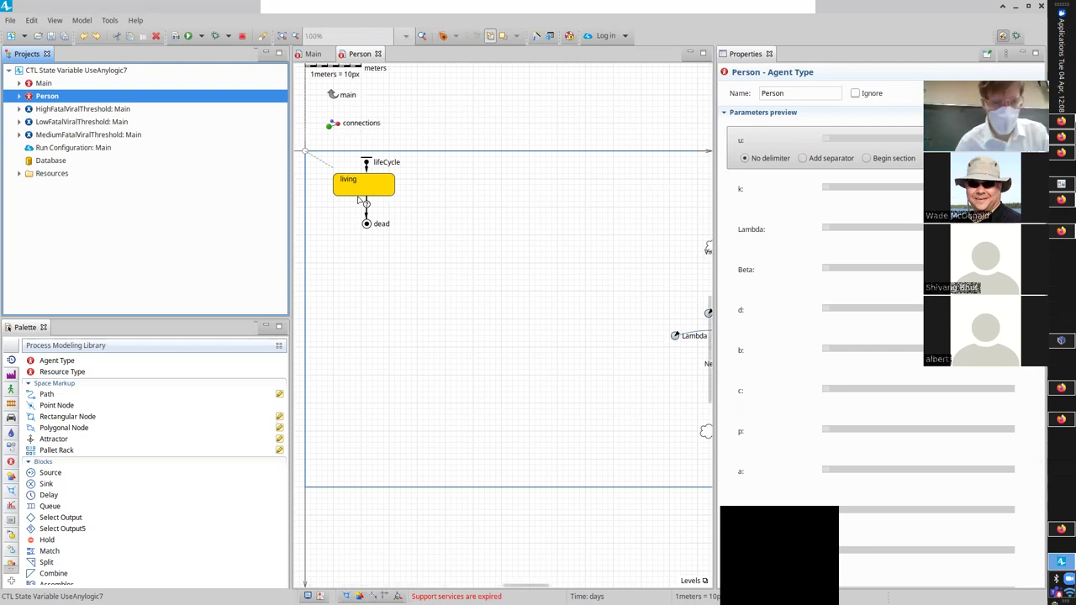
{"action": "left_click", "coordinate": [367, 205]}
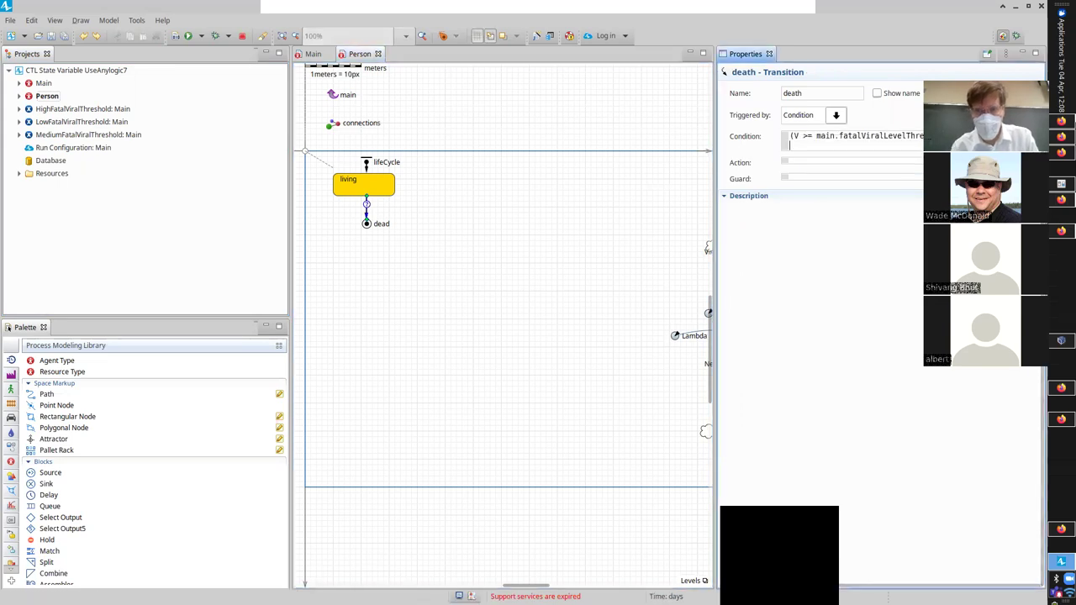
Highlight V in the death condition, then scroll to the X, Y, V, Z stock-and-flow diagram
{"action": "double_click", "coordinate": [795, 137]}
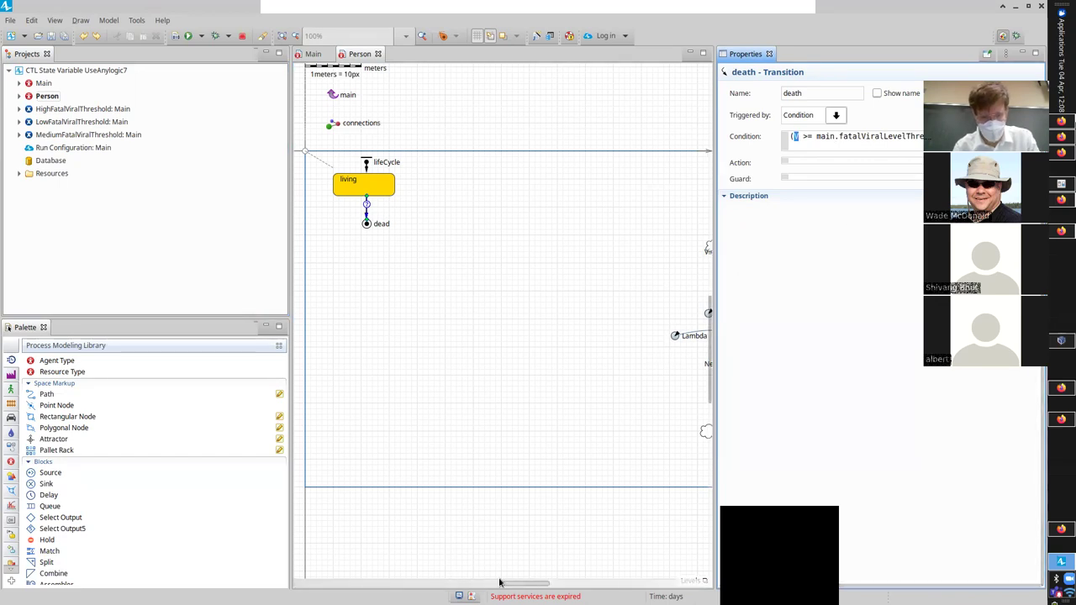
{"action": "left_click_drag", "start_coordinate": [510, 584], "coordinate": [582, 580]}
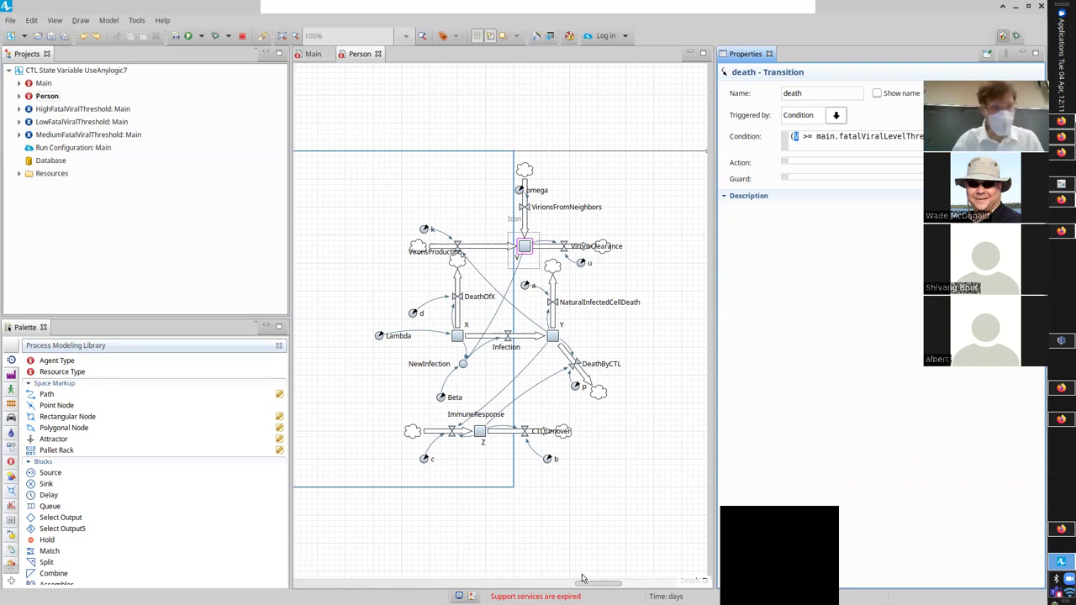
Run the HighFatalViralThreshold experiment and start the model in its Main view
{"action": "right_click", "coordinate": [55, 110]}
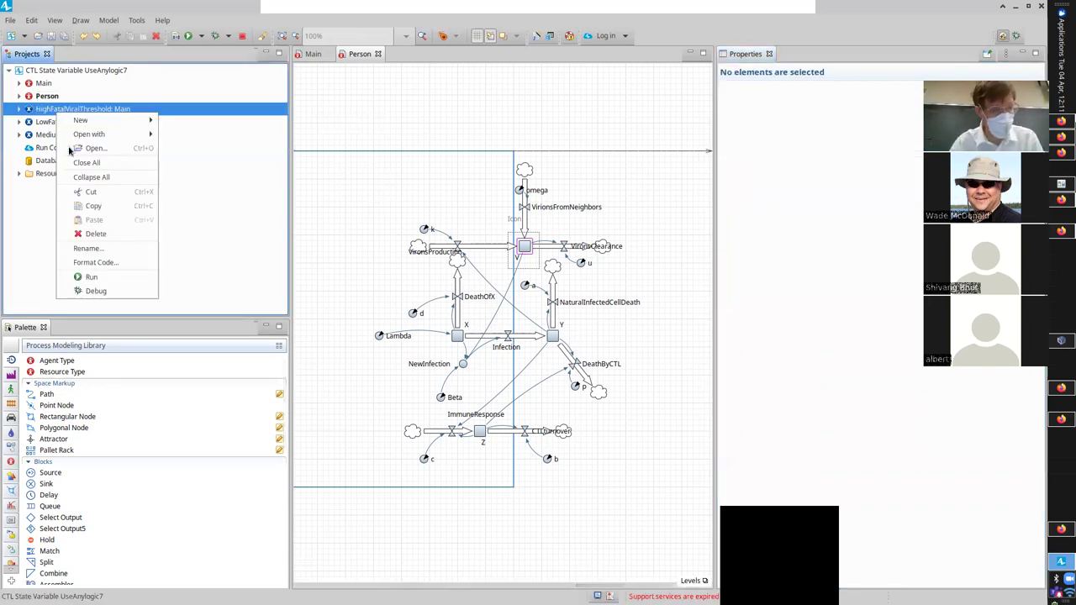
{"action": "left_click", "coordinate": [100, 276]}
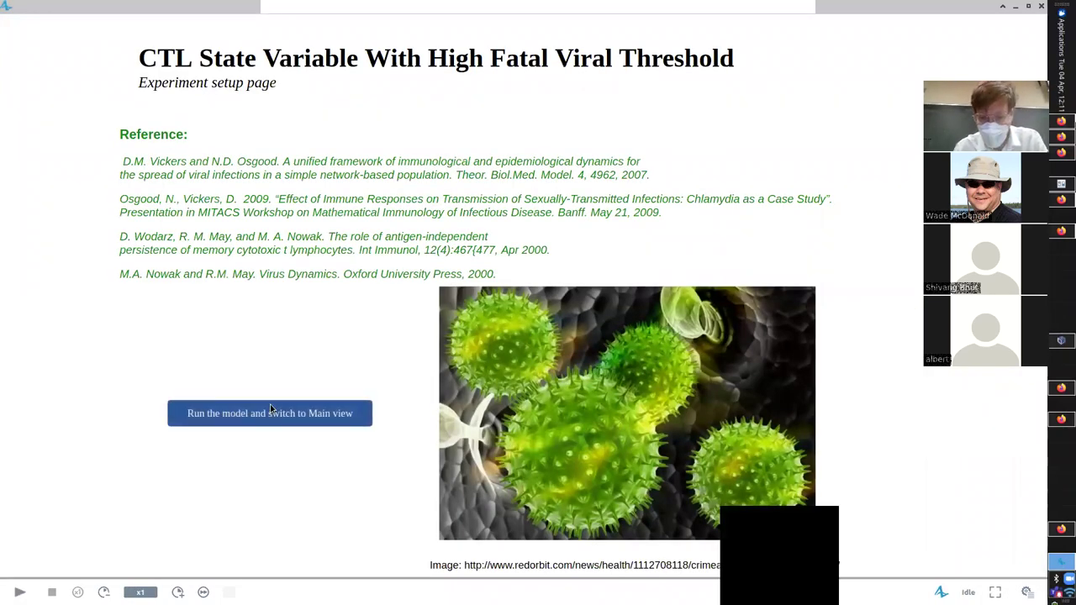
{"action": "left_click", "coordinate": [173, 407]}
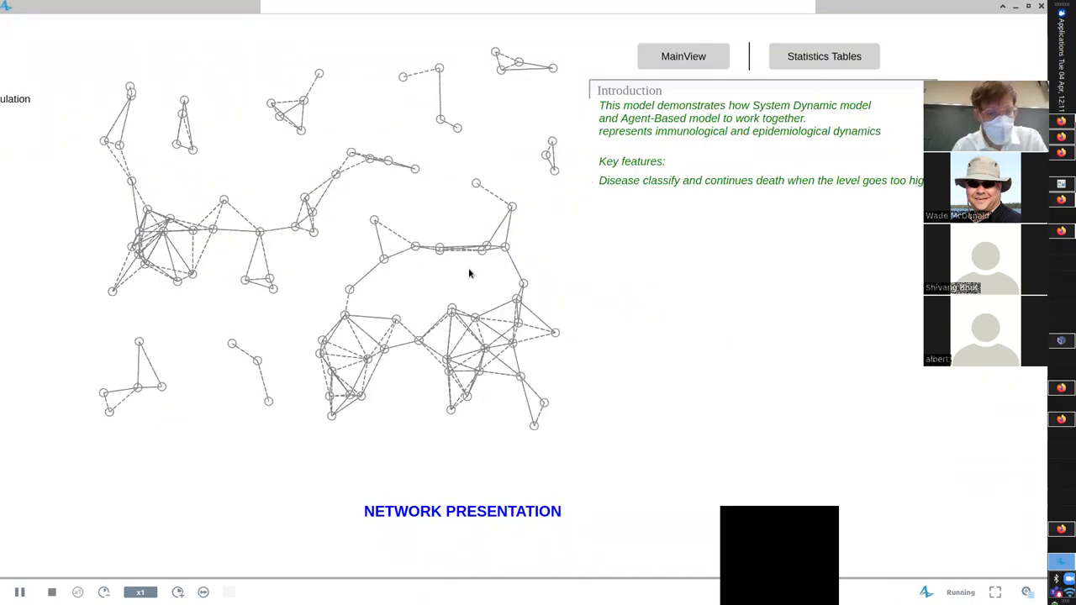
Watch the HighFatalViralThreshold simulation, pause it, and return to the model editor
{"action": "key", "text": "alt+Tab"}
{"action": "left_click", "coordinate": [307, 260]}
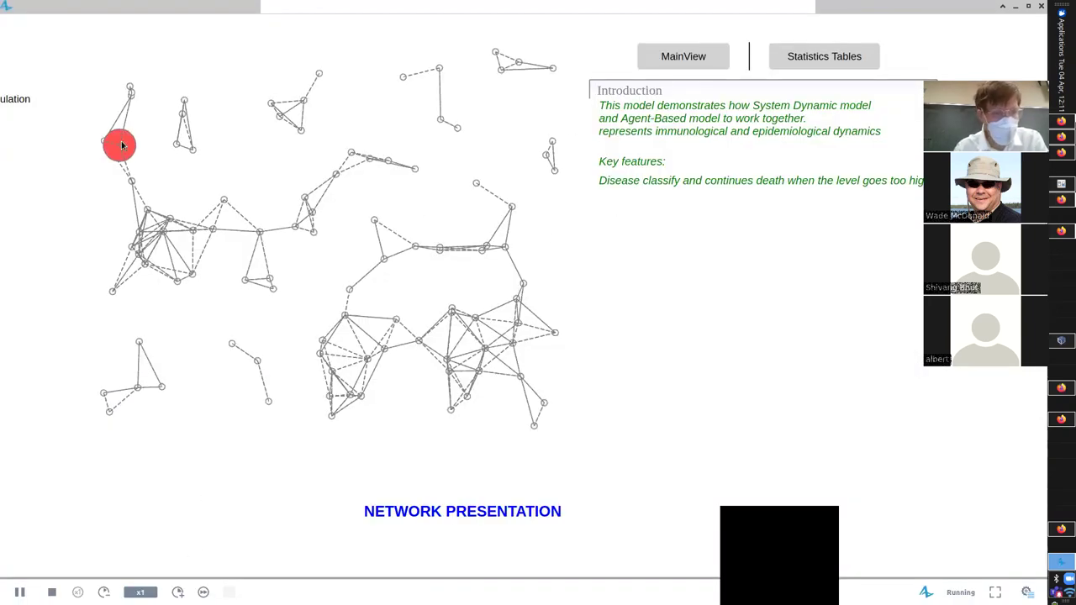
{"action": "scroll", "coordinate": [12, 586], "scroll_direction": "down", "scroll_amount": 5}
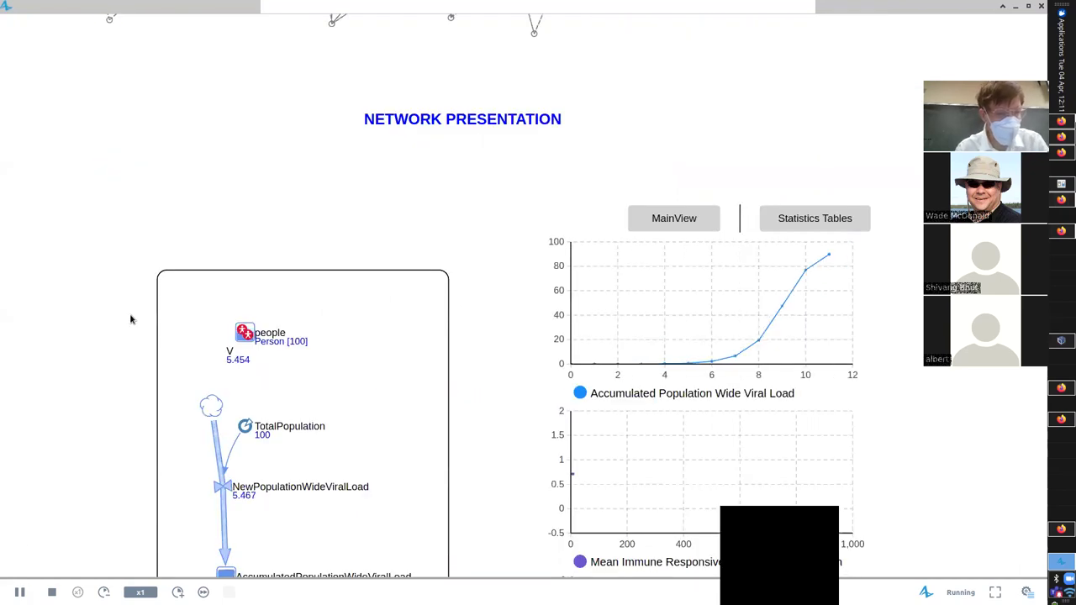
{"action": "scroll", "coordinate": [132, 317], "scroll_direction": "up", "scroll_amount": 5}
{"action": "scroll", "coordinate": [115, 277], "scroll_direction": "up", "scroll_amount": 4}
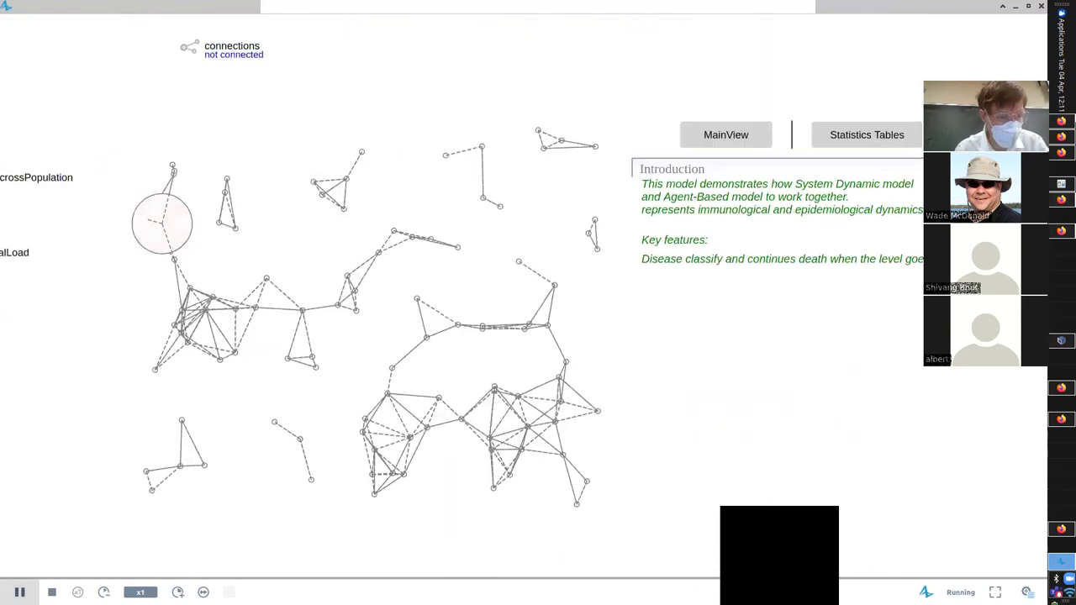
{"action": "key", "text": "space"}
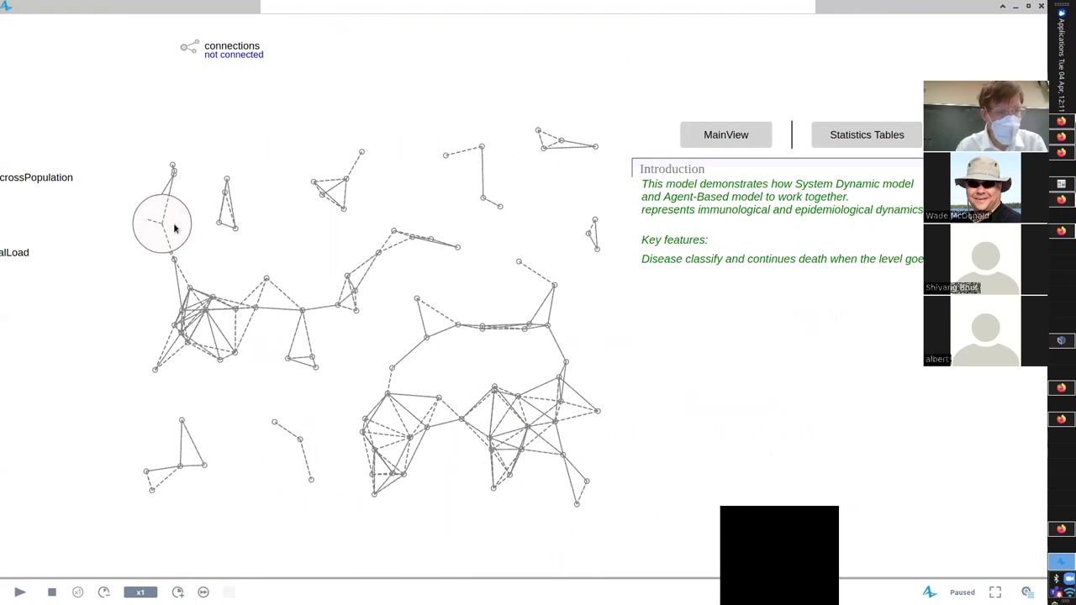
{"action": "key", "text": "alt+Tab"}
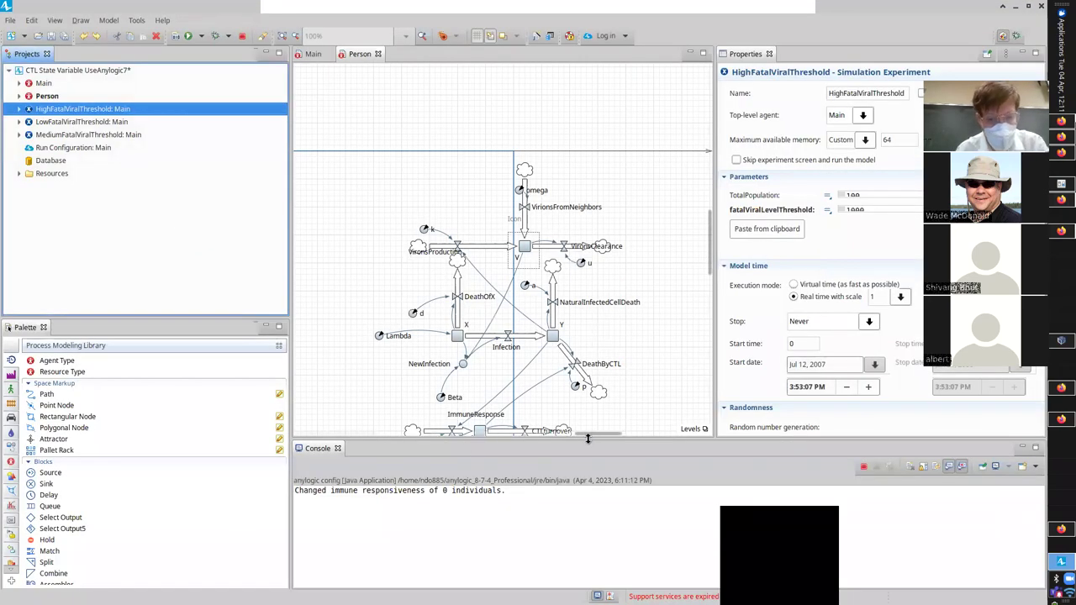
Scroll back to the lifeCycle statechart and delete the line at the diagram origin
{"action": "left_click_drag", "start_coordinate": [590, 433], "coordinate": [477, 435]}
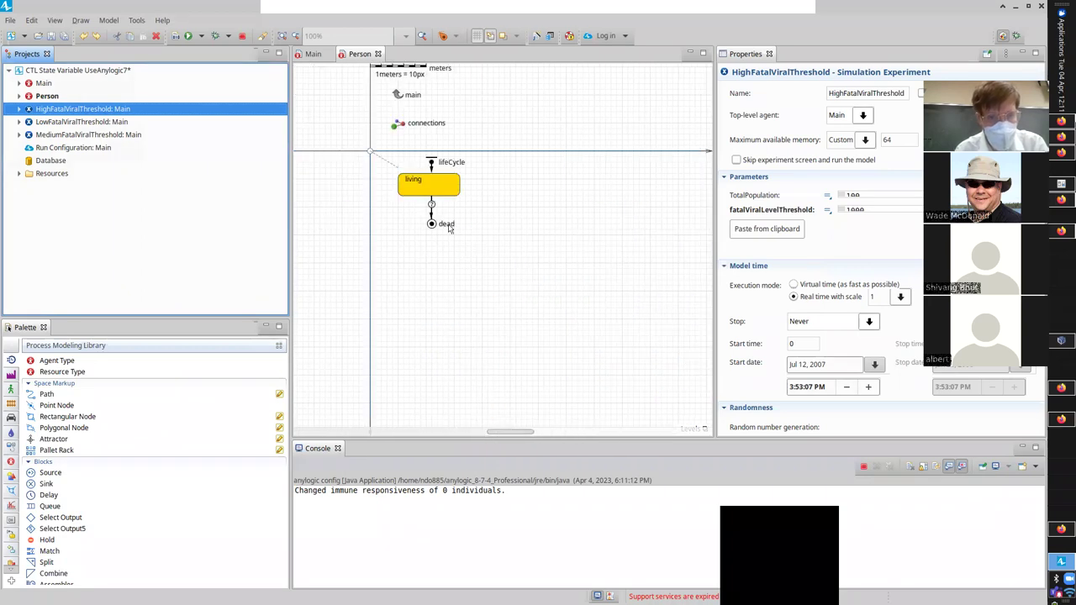
{"action": "double_click", "coordinate": [368, 151]}
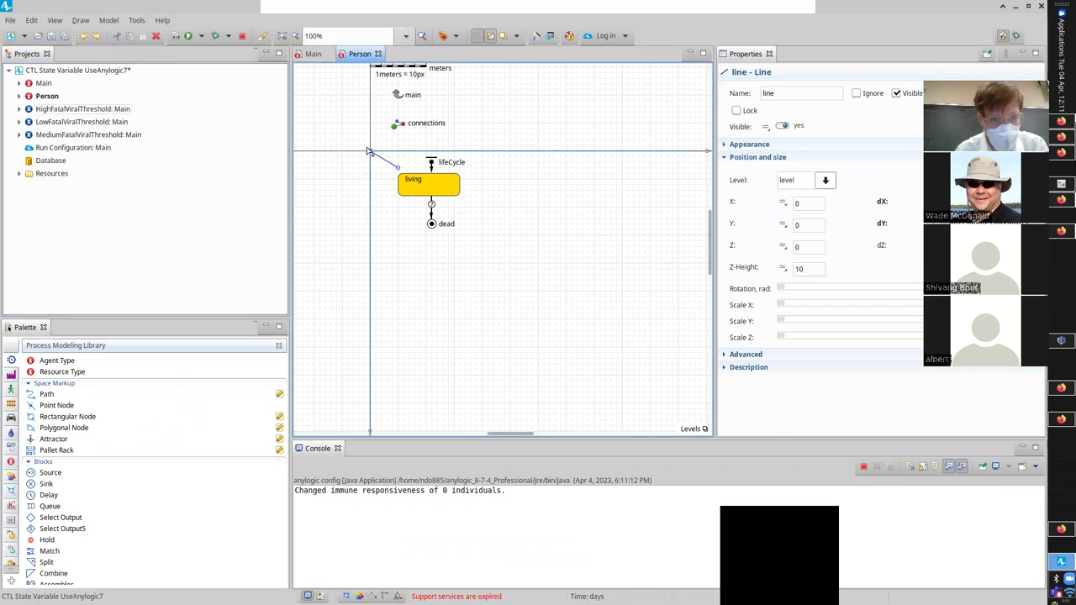
{"action": "key", "text": "Delete"}
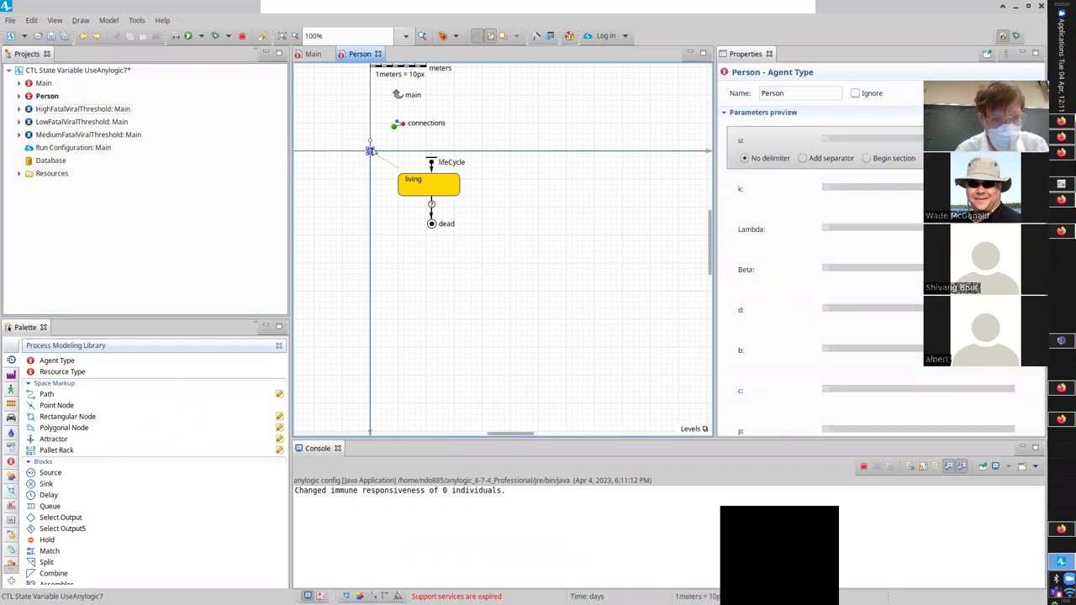
Inspect the person oval's fill colour expression, peopleColor
{"action": "left_click", "coordinate": [370, 152]}
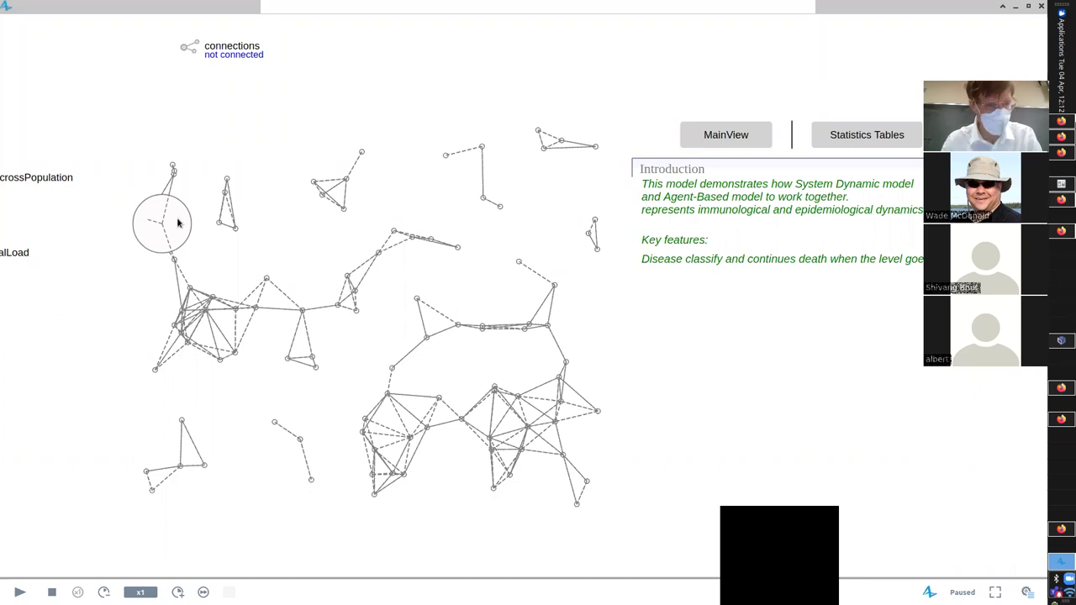
{"action": "key", "text": "alt+Tab"}
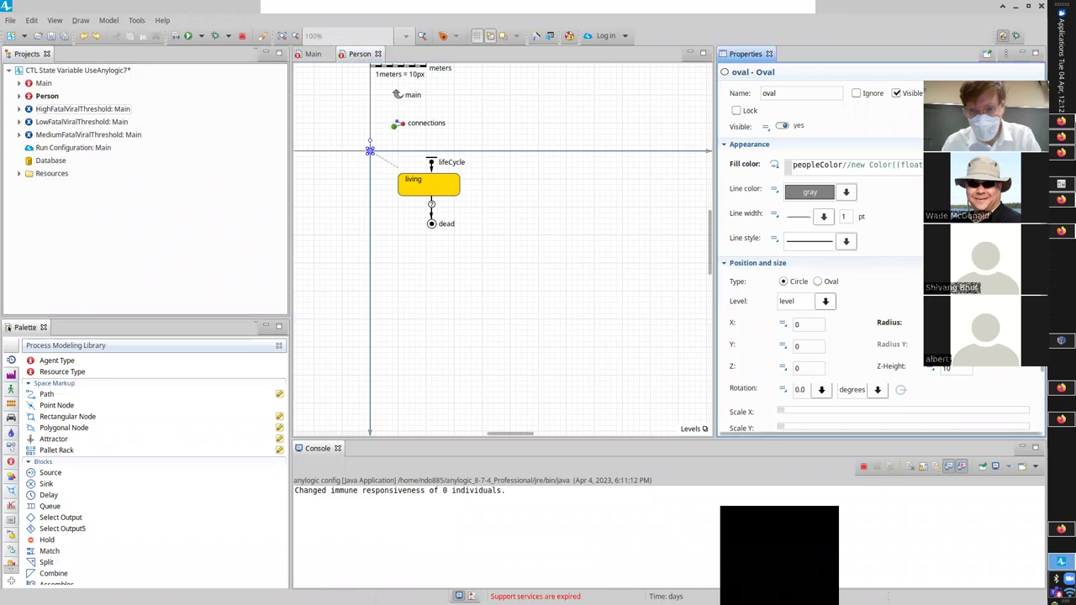
{"action": "key", "text": "alt+Tab"}
{"action": "key", "text": "alt+Tab"}
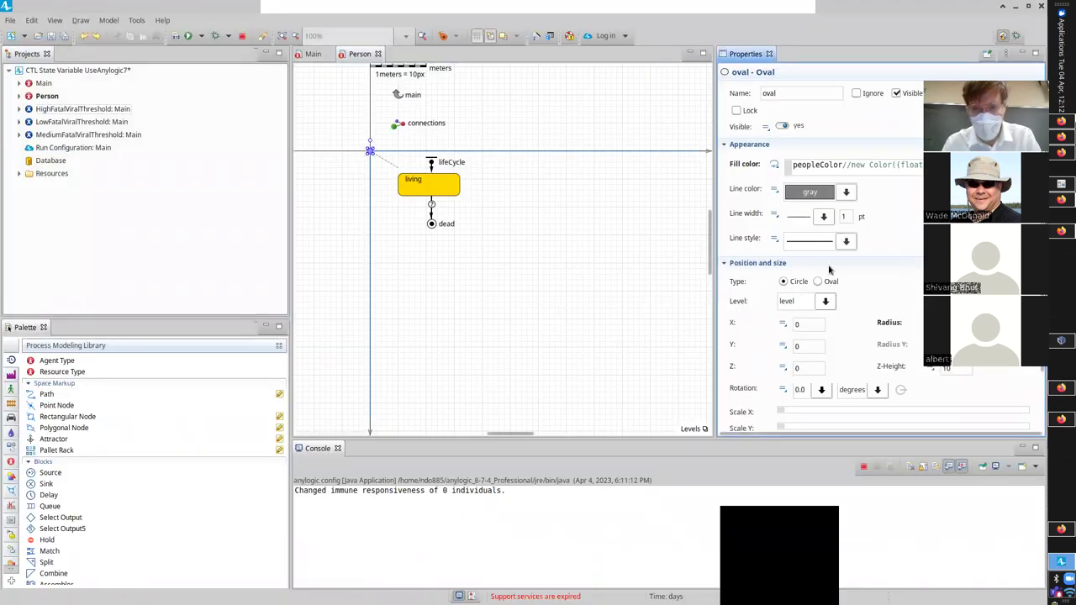
{"action": "left_click", "coordinate": [817, 165]}
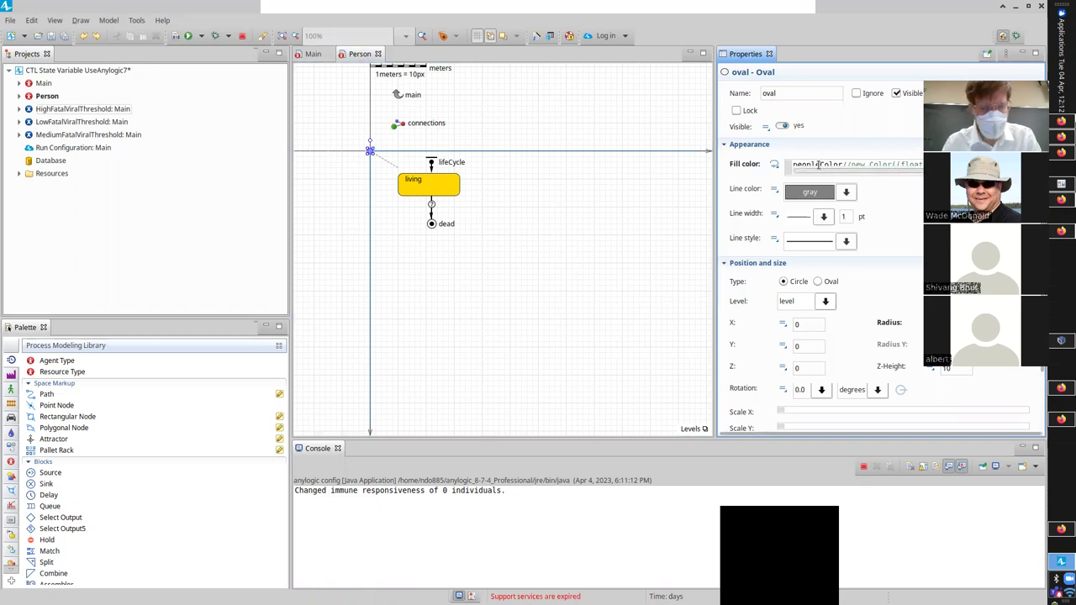
Run the network simulation a few seconds, pause it, and return to the editor
{"action": "key", "text": "alt+Tab"}
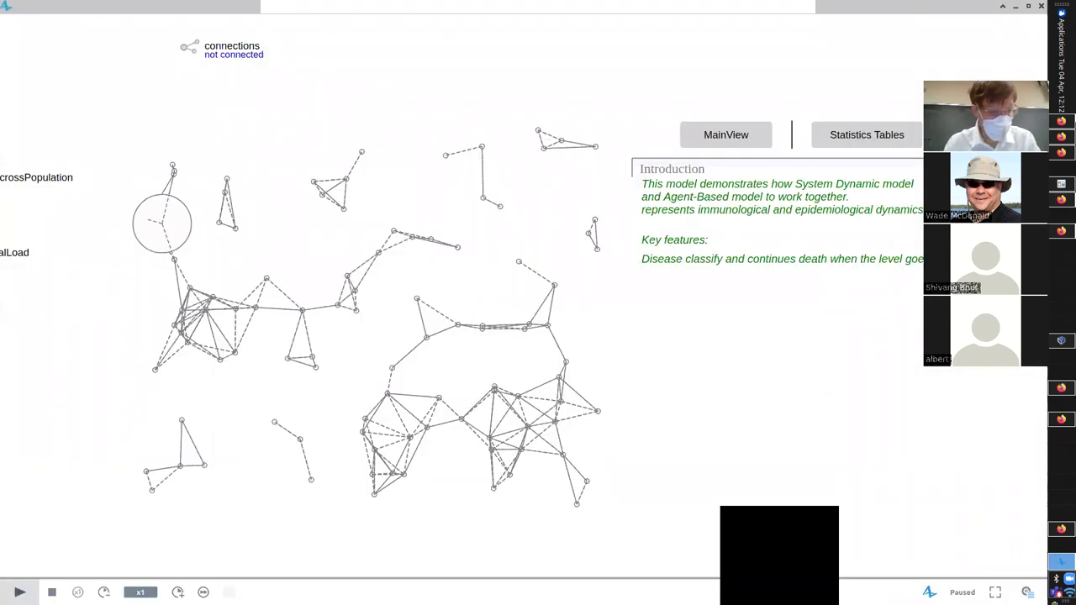
{"action": "left_click", "coordinate": [19, 592]}
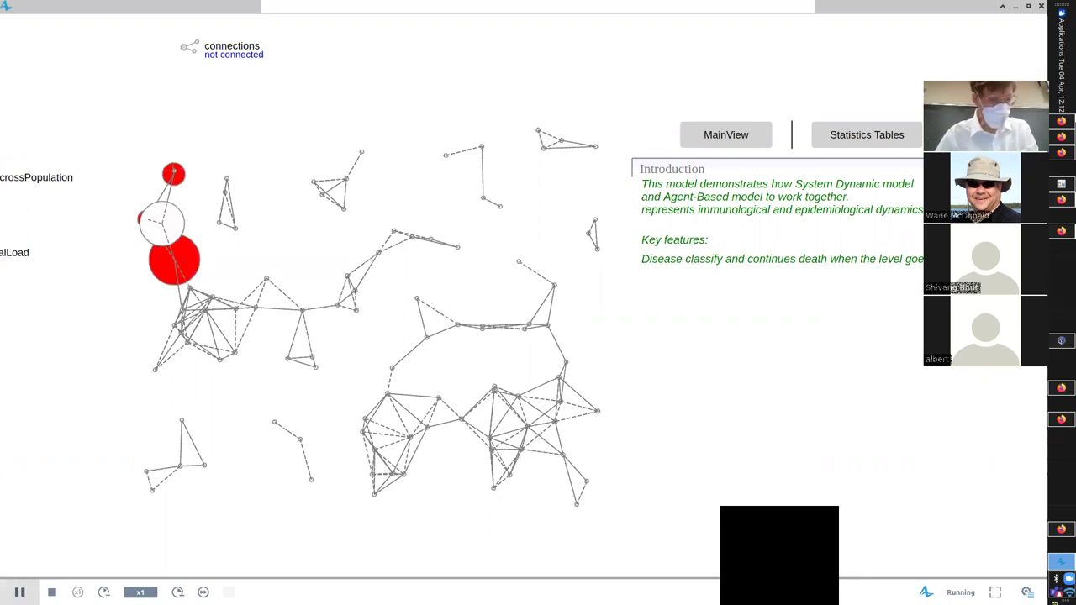
{"action": "left_click", "coordinate": [18, 592]}
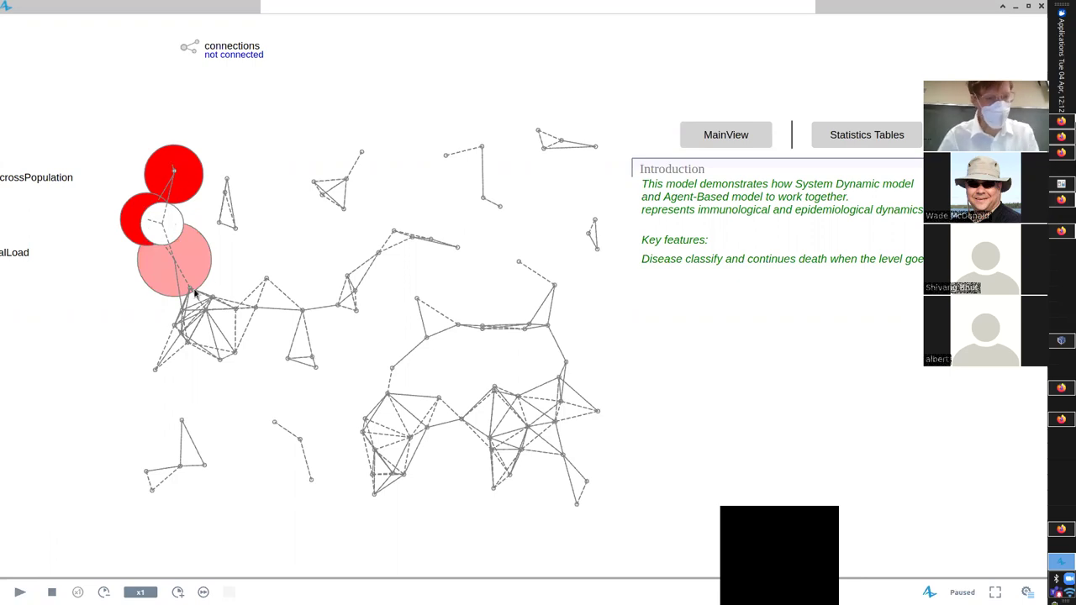
{"action": "key", "text": "alt+Tab"}
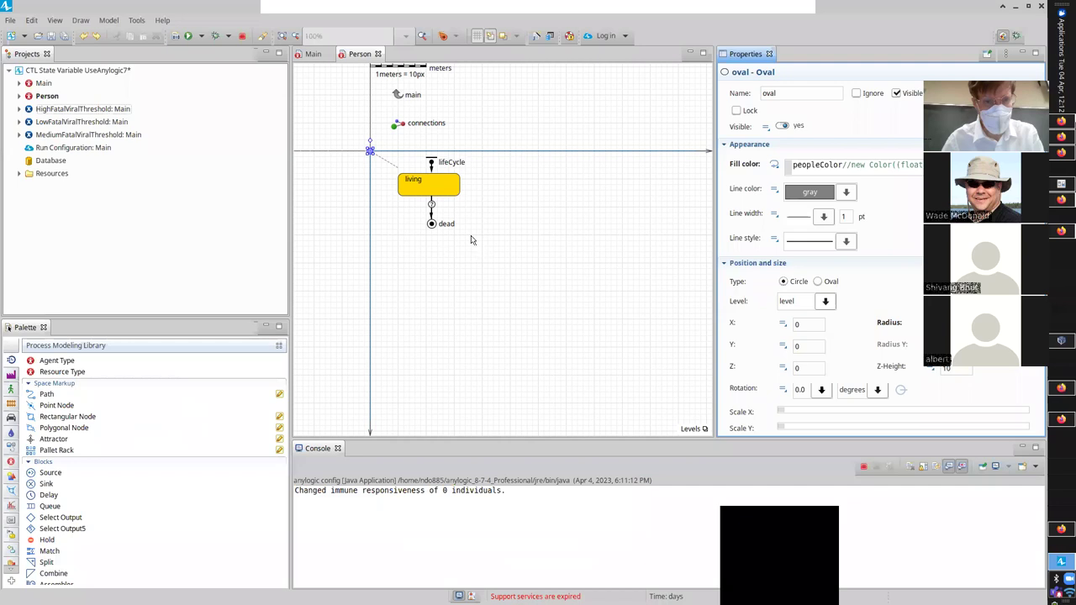
Inspect VirionsFromNeighbors (omega*totalViralLoadOfNeighbors()), resume the simulation, and minimize its window
{"action": "scroll", "coordinate": [471, 346], "scroll_direction": "right", "scroll_amount": 10}
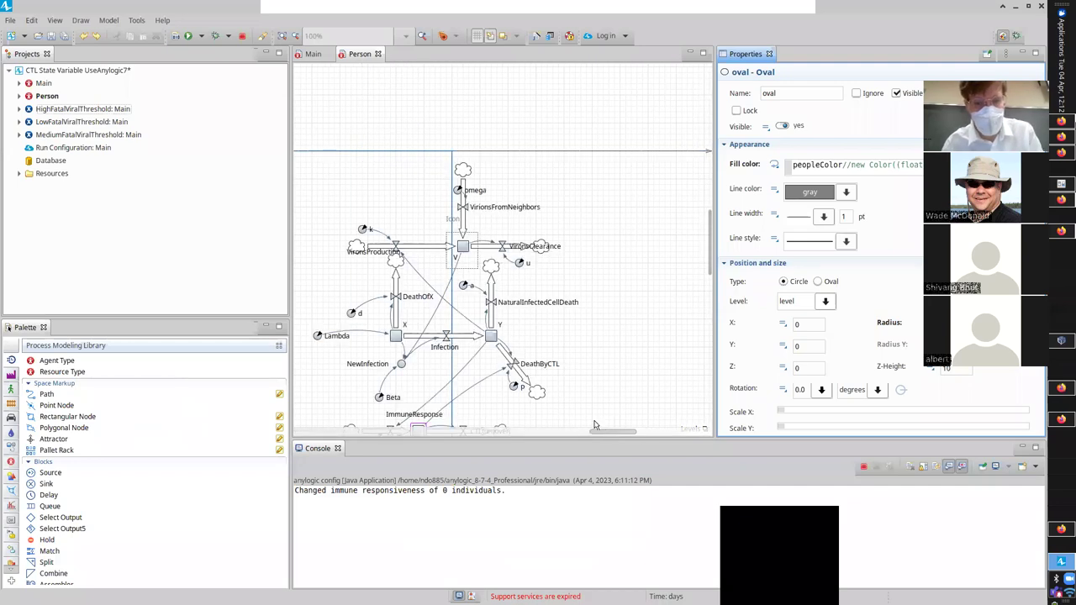
{"action": "left_click", "coordinate": [499, 209]}
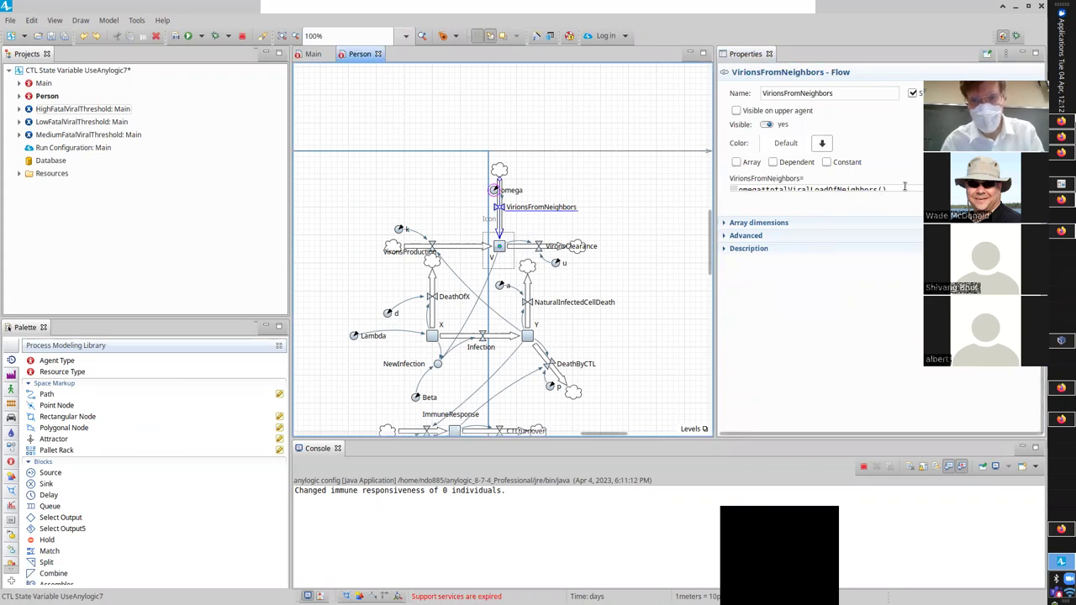
{"action": "key", "text": "alt+Tab"}
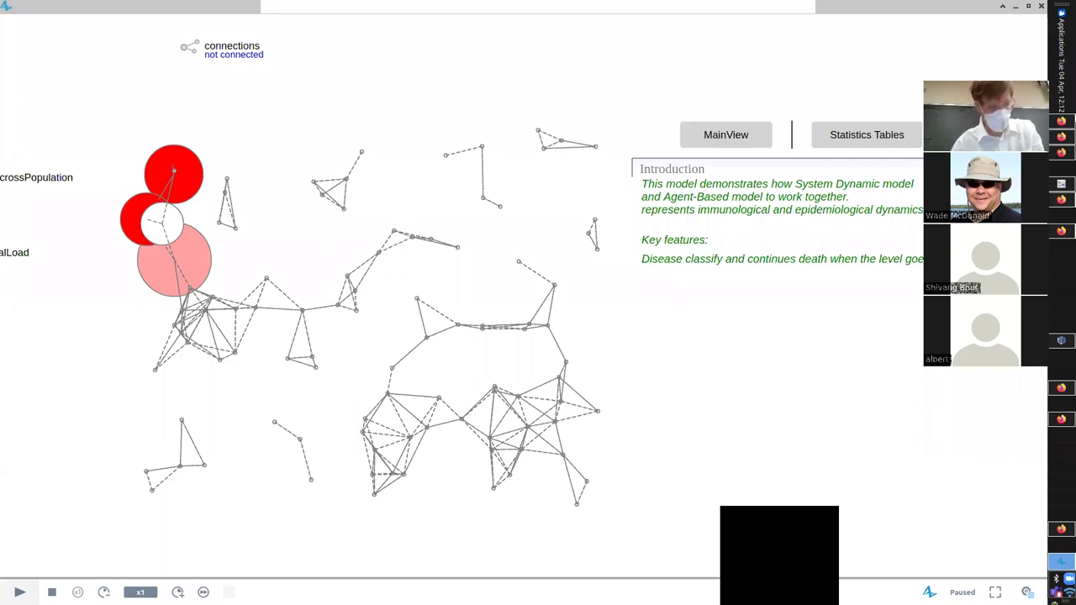
{"action": "left_click", "coordinate": [20, 592]}
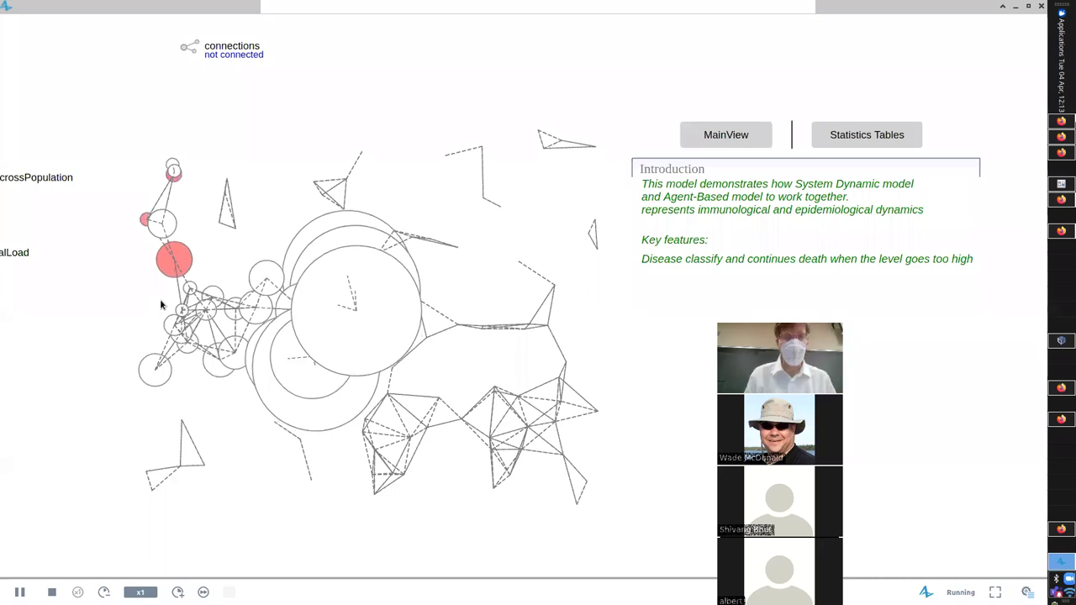
{"action": "left_click", "coordinate": [1027, 12]}
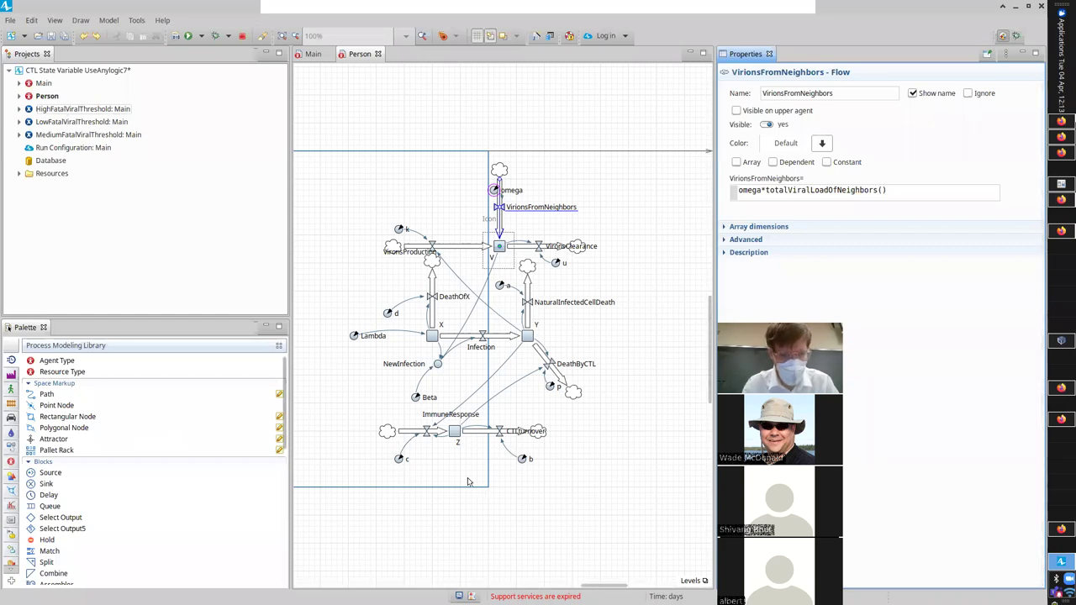
Select parameter c, a double defaulting to uniform(0.3, 1.1)
{"action": "left_click", "coordinate": [400, 459]}
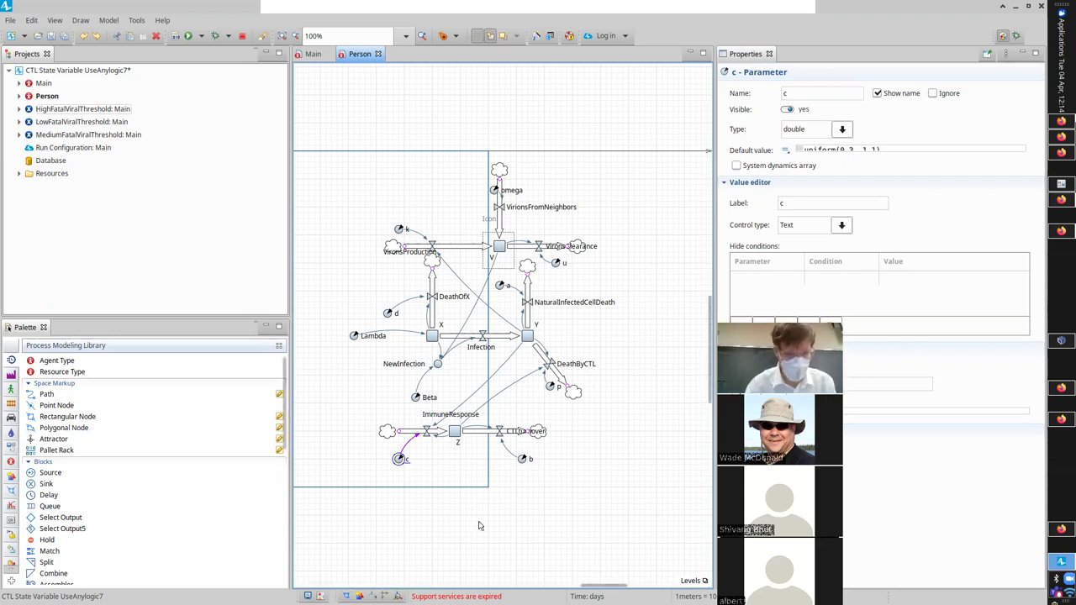
Open the MediumFatalViralThreshold experiment page and choose Run from its actions
{"action": "right_click", "coordinate": [59, 122]}
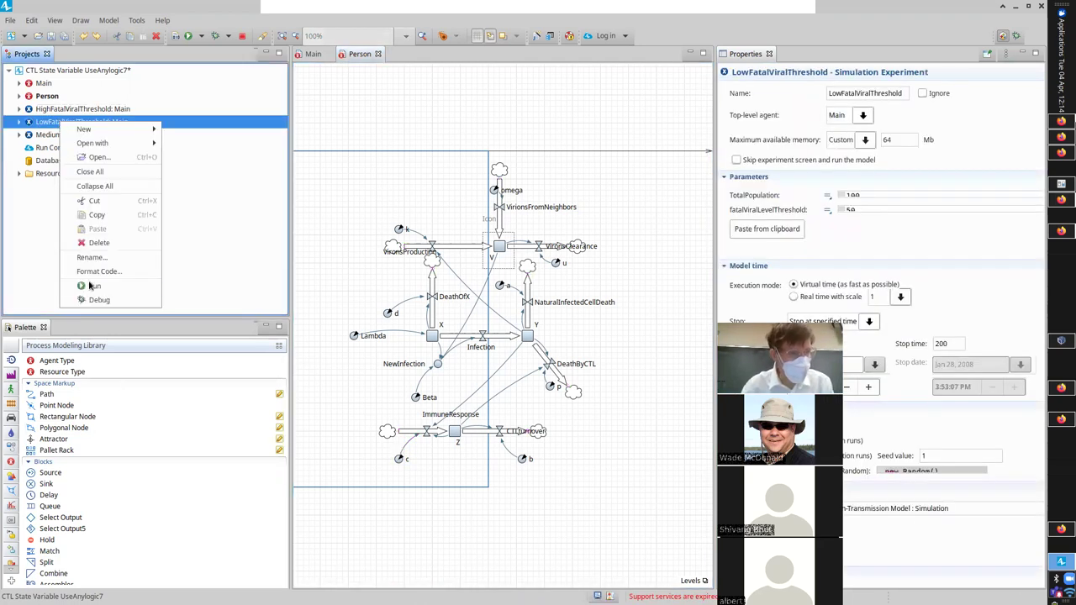
{"action": "left_click", "coordinate": [39, 137]}
{"action": "double_click", "coordinate": [39, 135]}
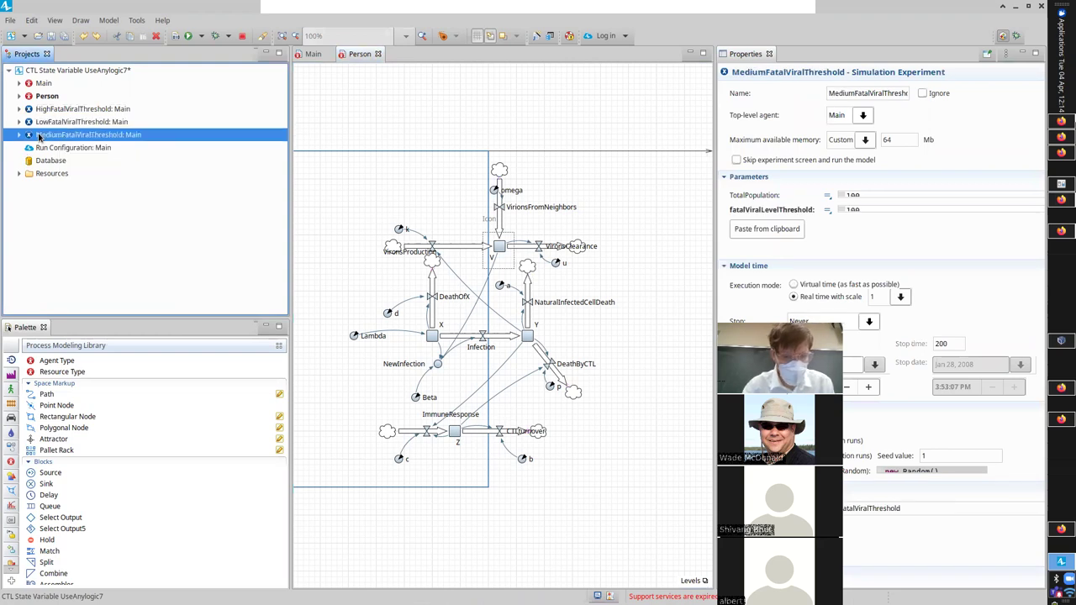
{"action": "right_click", "coordinate": [38, 138]}
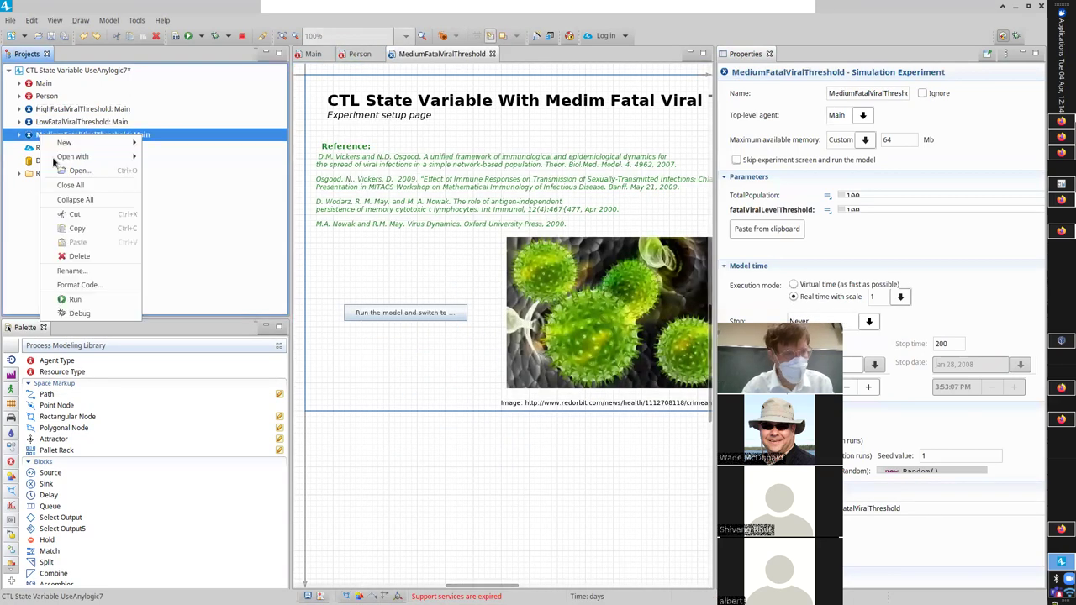
{"action": "left_click", "coordinate": [96, 298]}
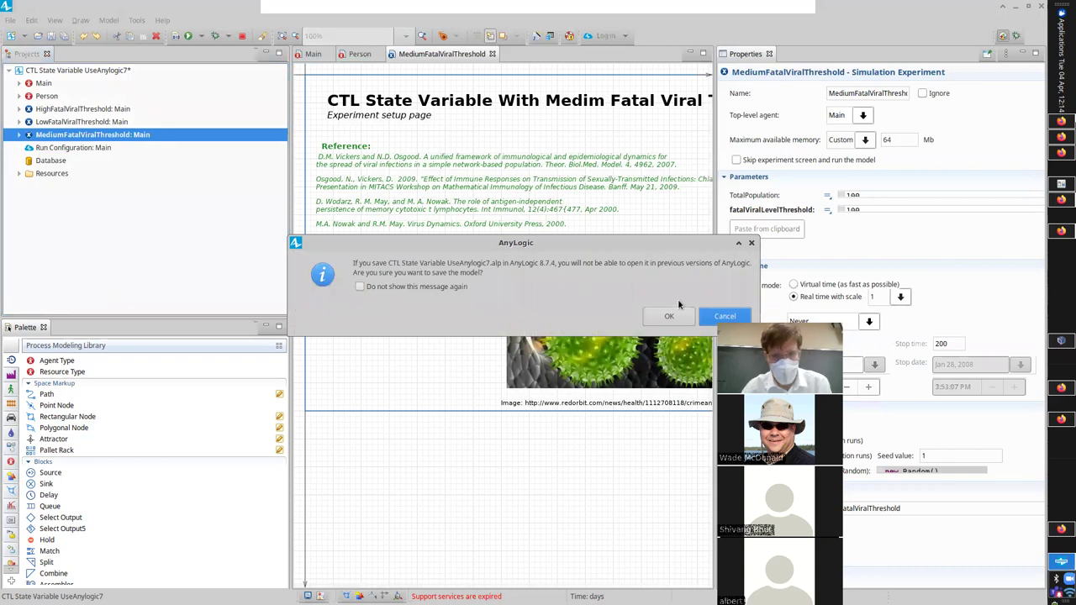
Accept the version warning, cancel saving, and launch MediumFatalViralThreshold again
{"action": "left_click", "coordinate": [725, 317]}
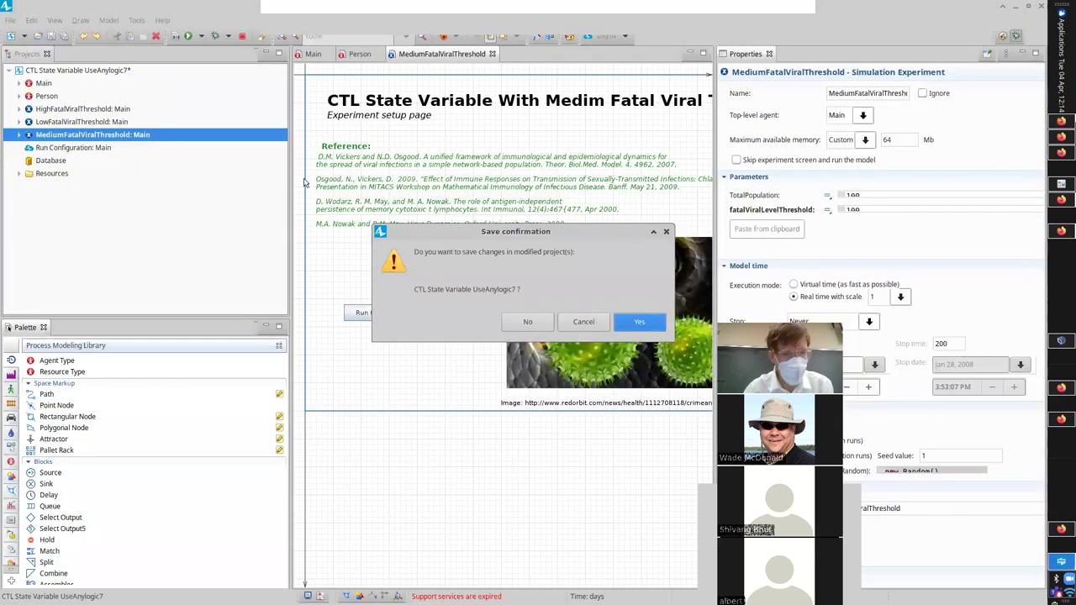
{"action": "left_click", "coordinate": [584, 322]}
{"action": "right_click", "coordinate": [145, 134]}
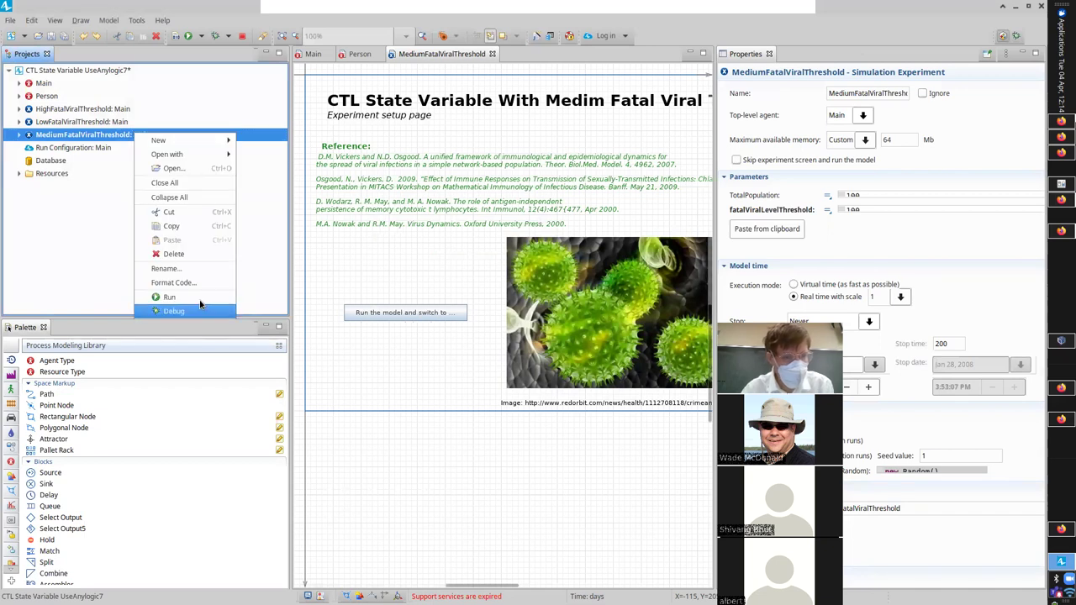
{"action": "left_click", "coordinate": [86, 135]}
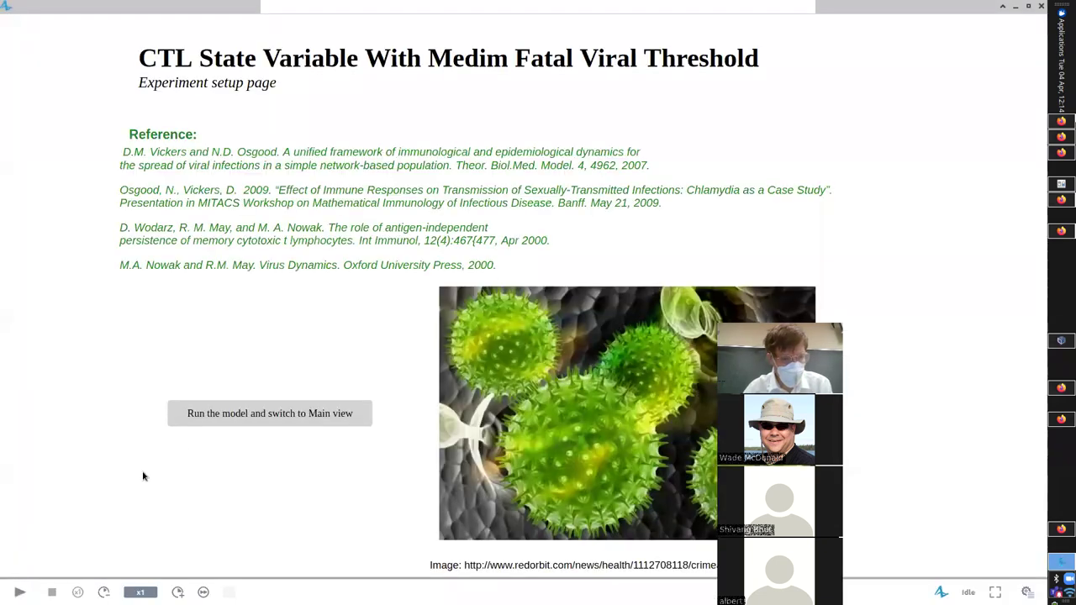
Run MediumFatalViralThreshold in its Main network view, then switch back to the AnyLogic editor
{"action": "left_click", "coordinate": [218, 423]}
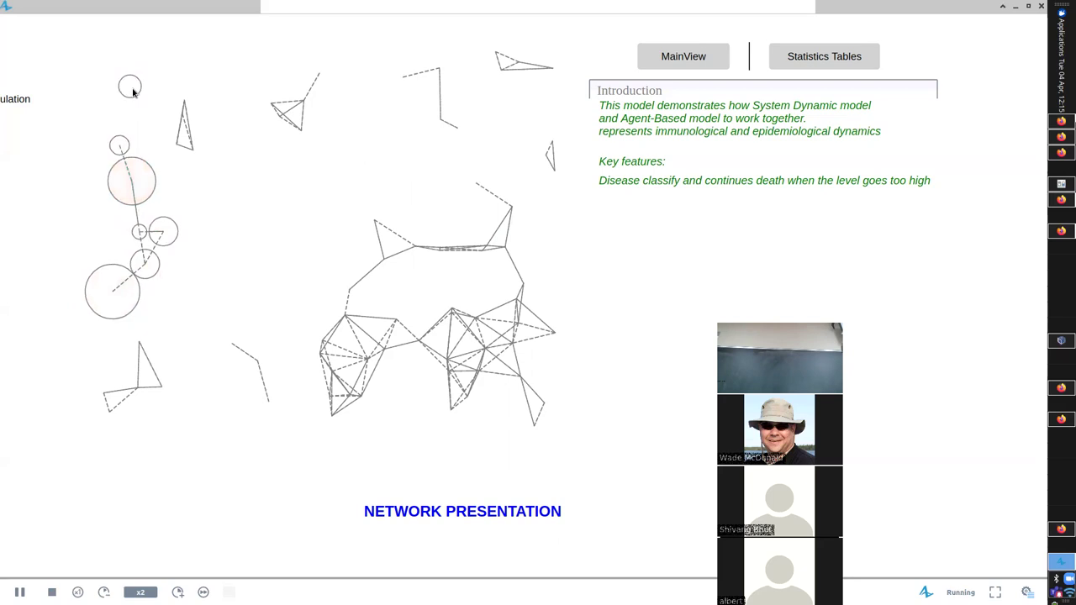
{"action": "key", "text": "alt+Tab"}
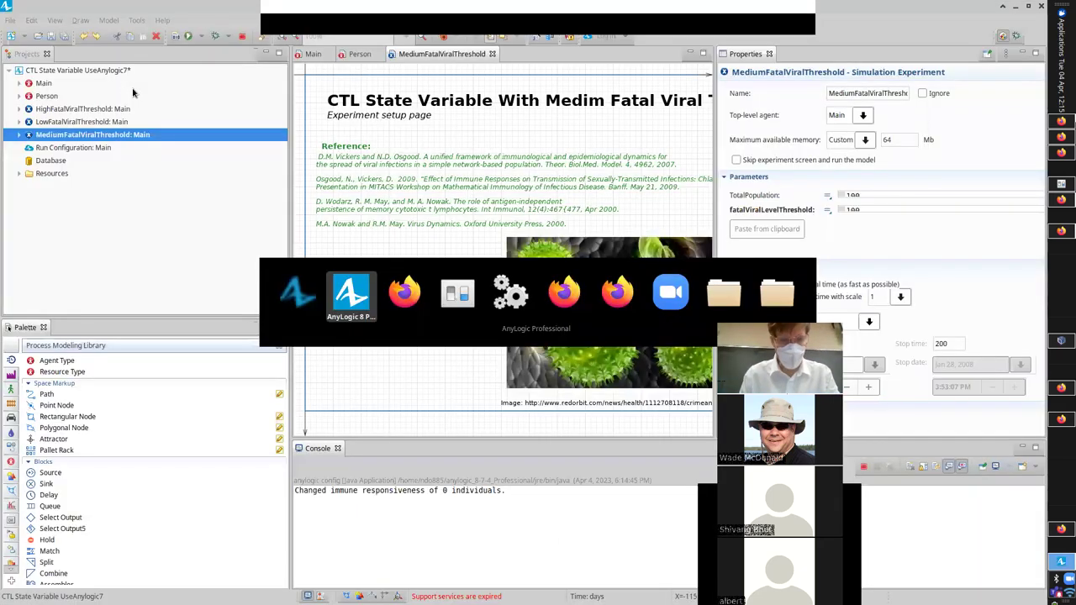